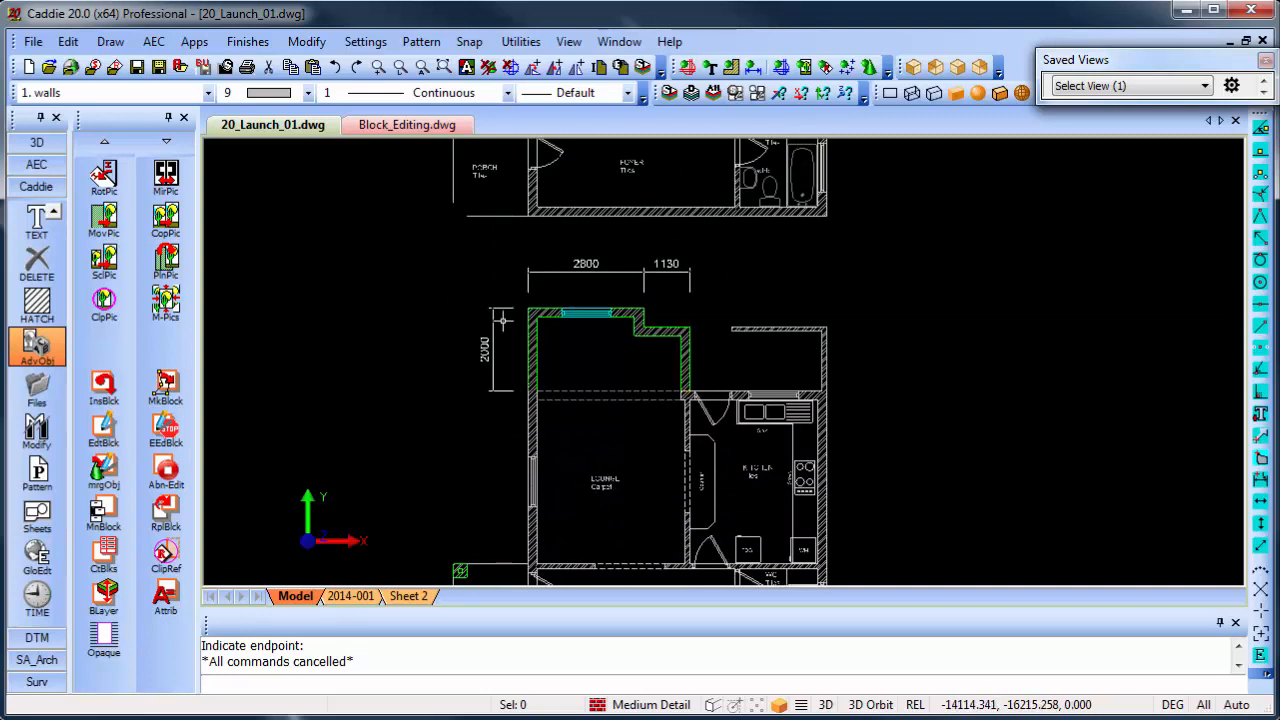
- Set the current pen colour to 3 (green) for the new walls
scroll(618, 314, "up", 2)
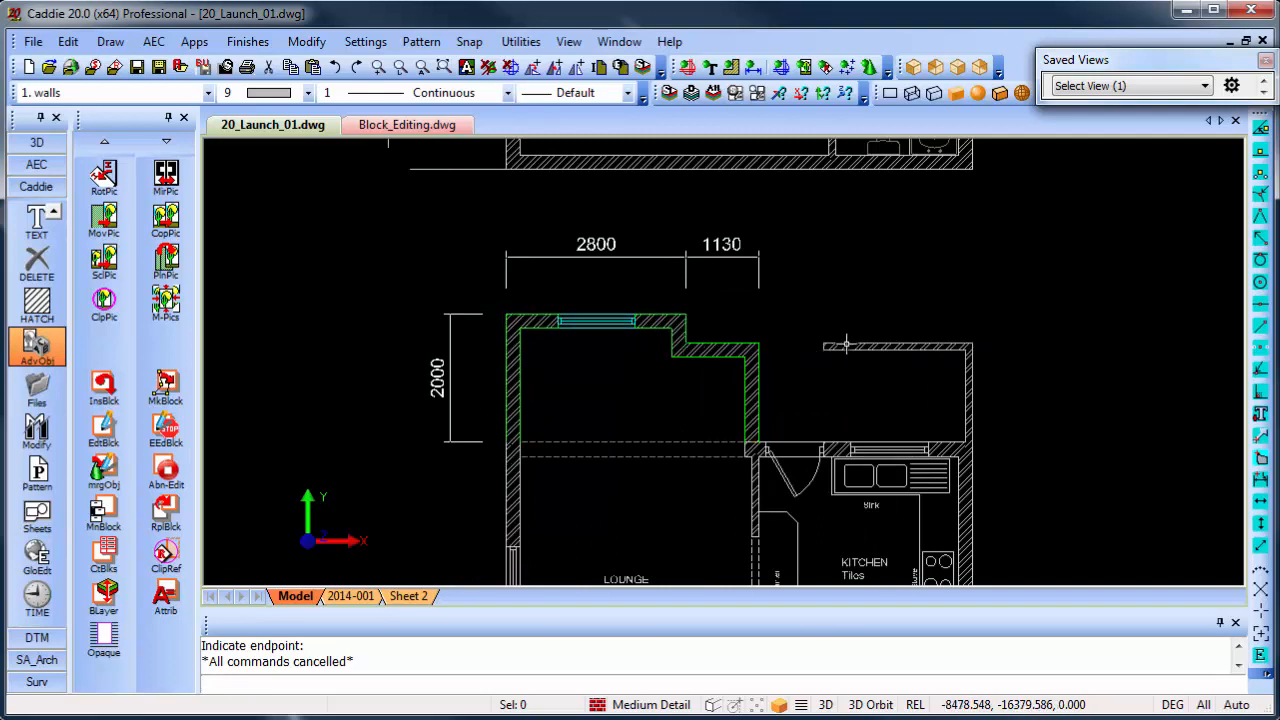
middle_click_drag(769, 357, 742, 348)
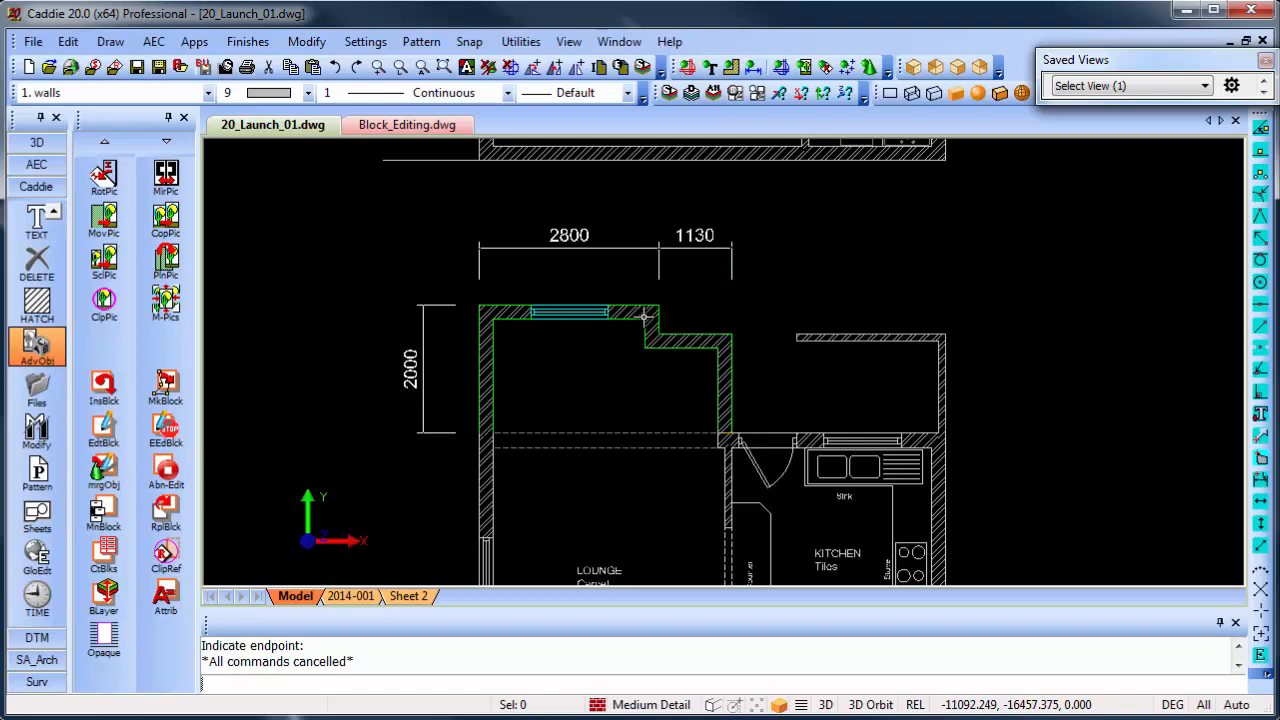
scroll(650, 455, "down", 4)
scroll(603, 217, "up", 4)
left_click(278, 93)
scroll(278, 115, "up", 3)
left_click(270, 146)
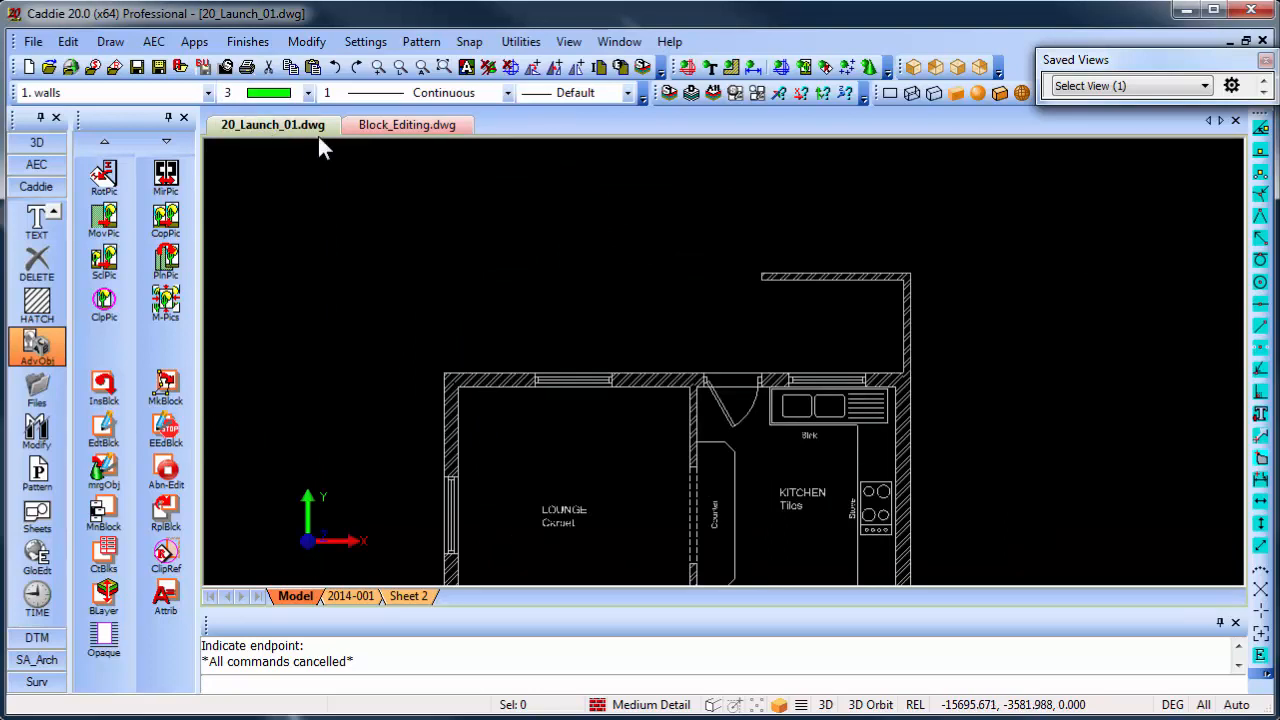
- Start a straight wall in the Ext 220Brk style with a height of 2720 and left origin
middle_click_drag(620, 260, 620, 294)
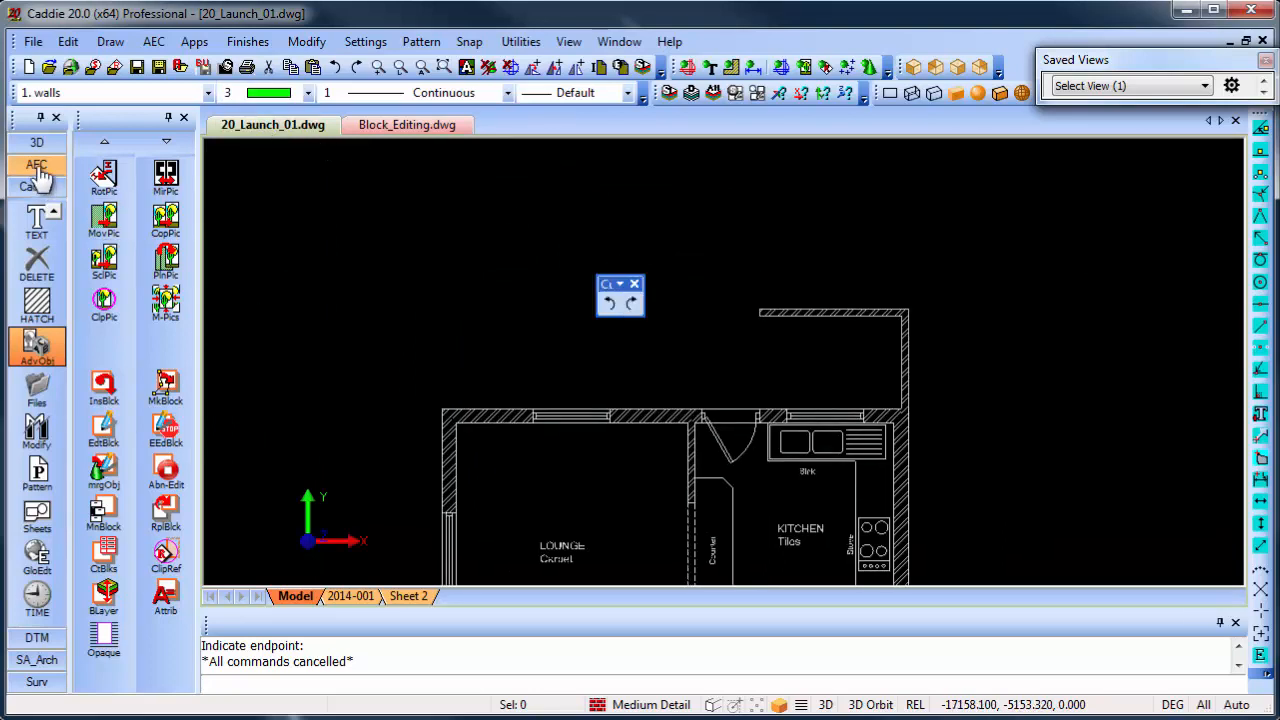
left_click(38, 170)
left_click(38, 198)
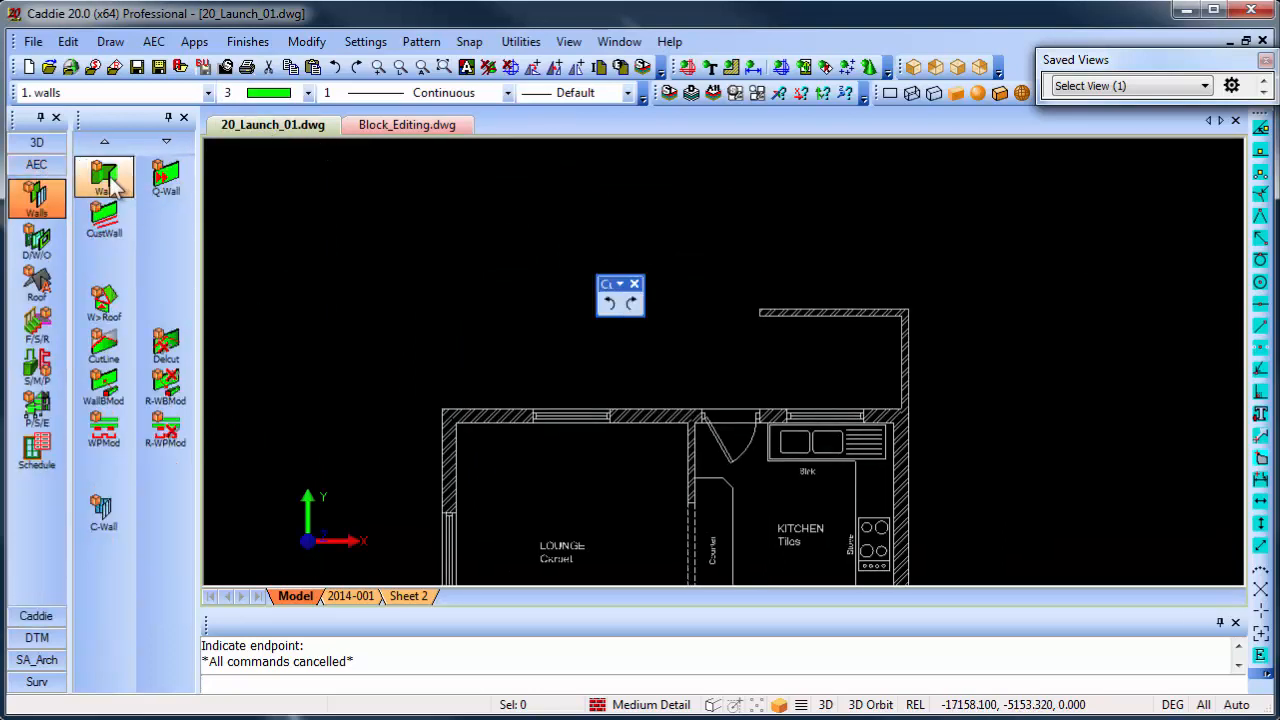
left_click(104, 178)
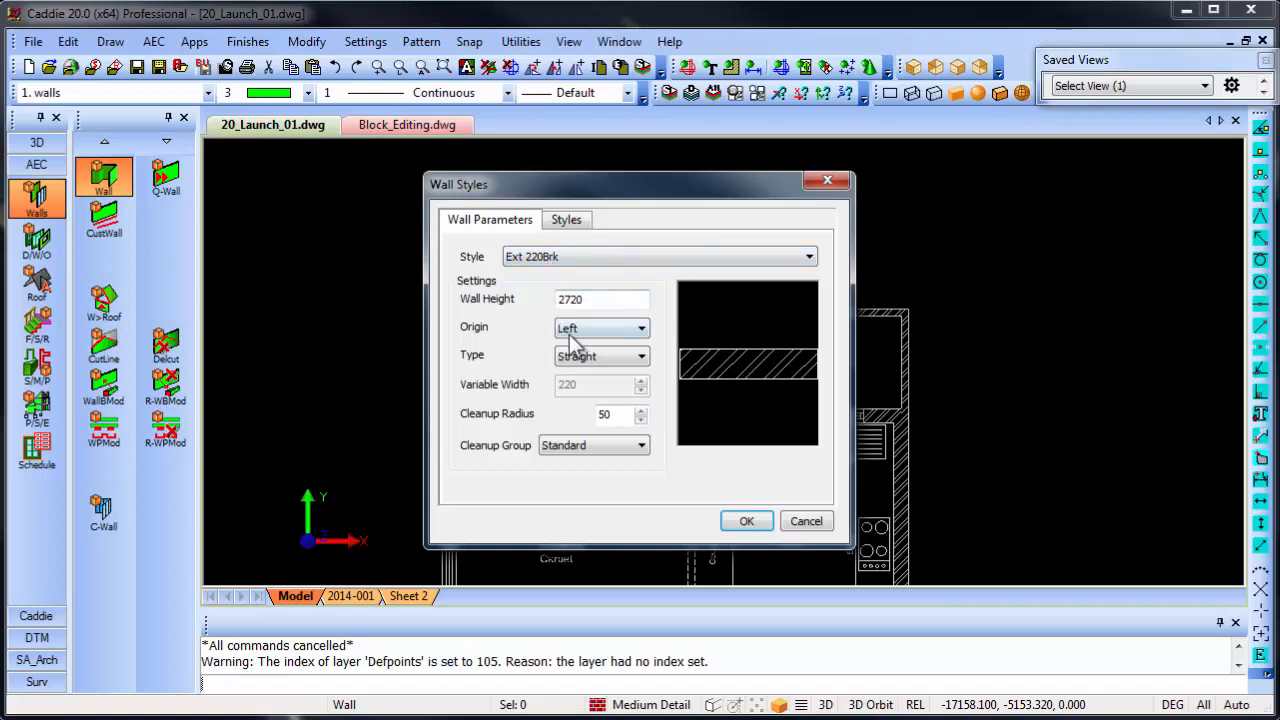
left_click(748, 522)
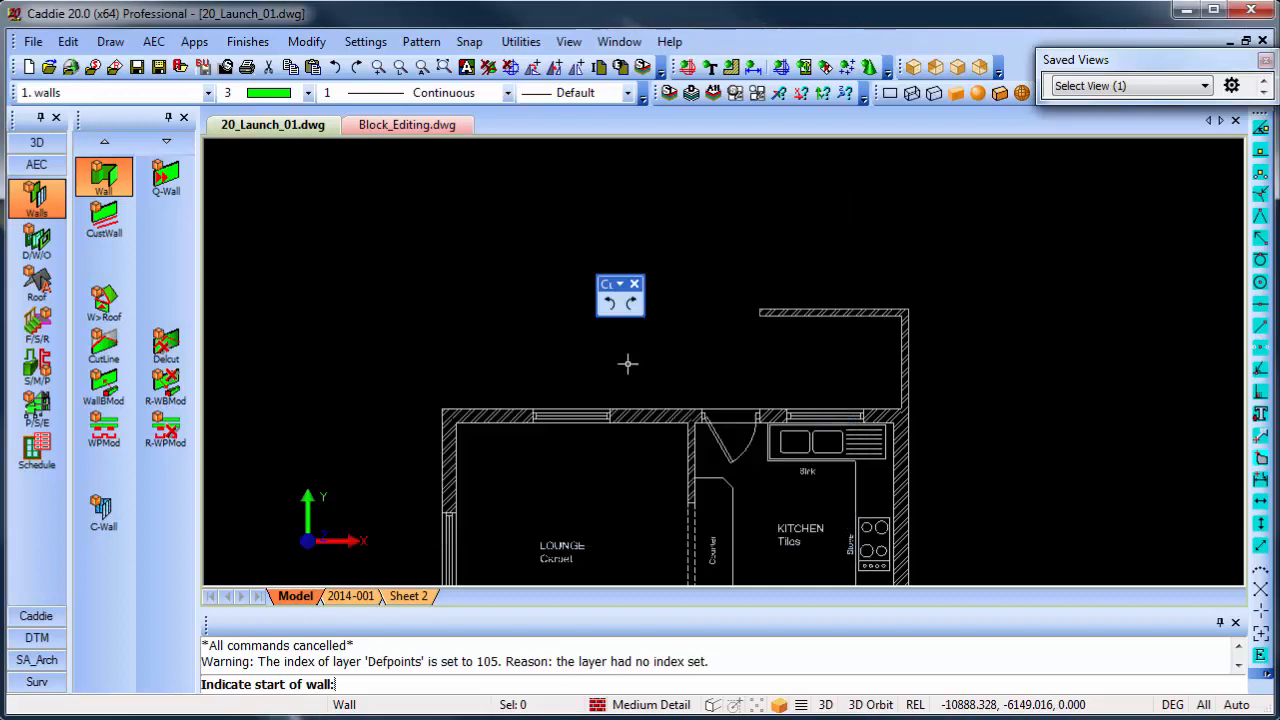
- Using Auto Snap, draw walls from the lounge's upper-left outer corner, 2000 upward and 2800 to the right
right_click(451, 280)
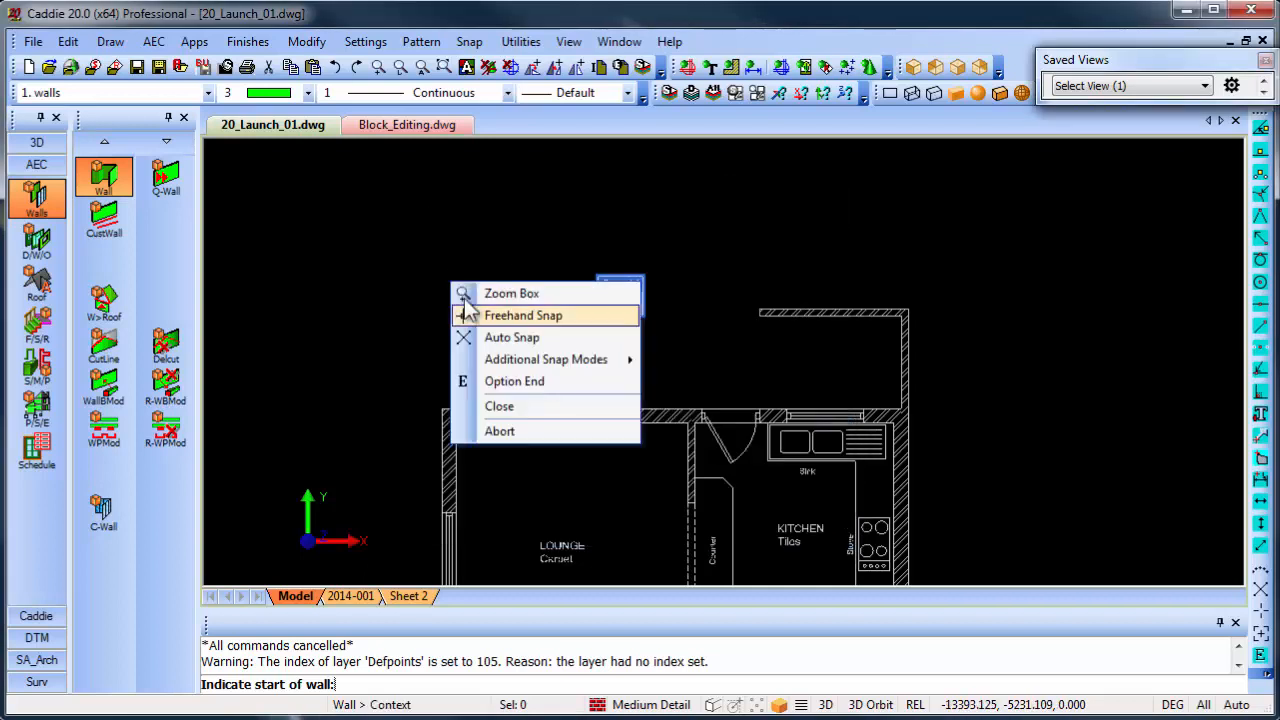
left_click(507, 340)
left_click(441, 395)
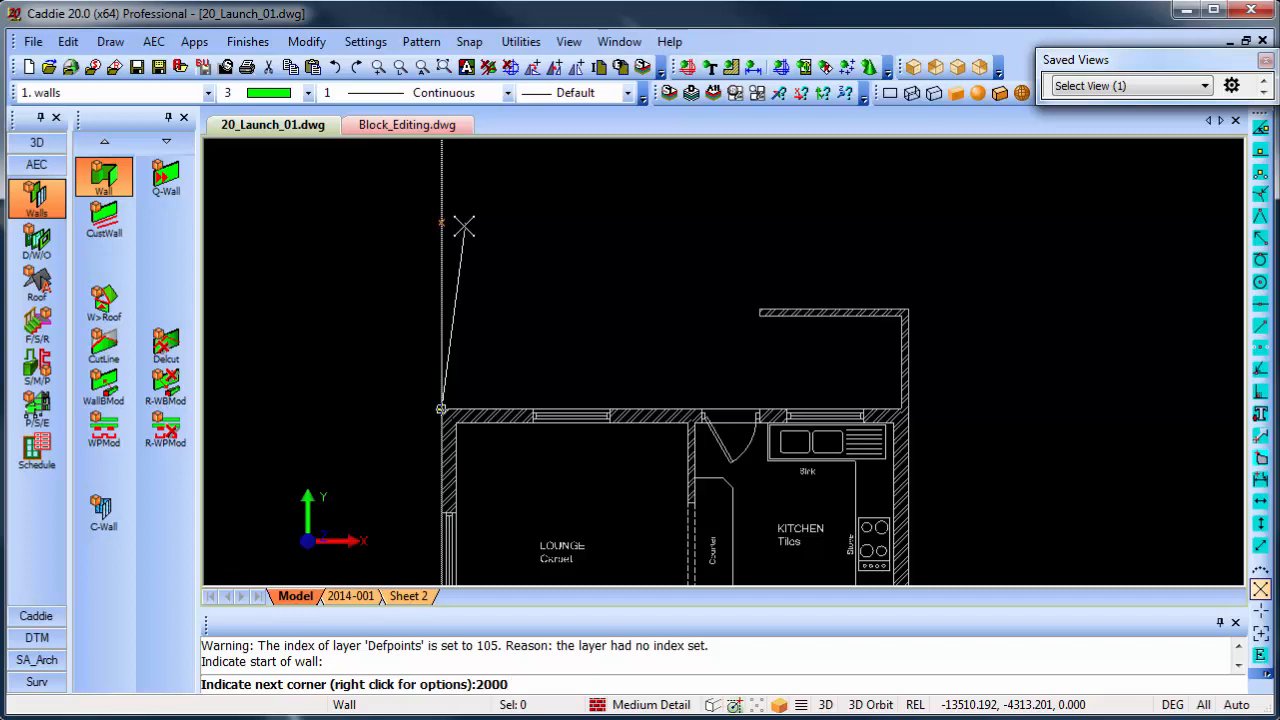
key("Return")
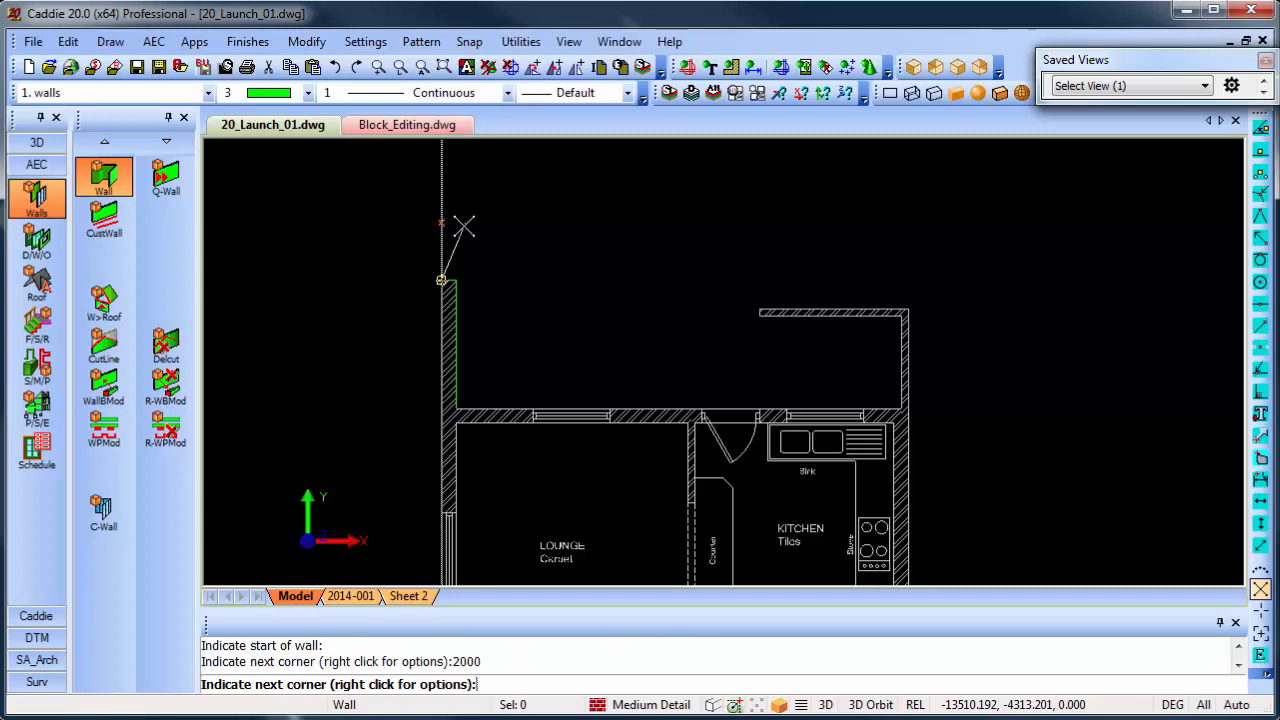
scroll(583, 370, "up", 2)
middle_click_drag(640, 343, 606, 402)
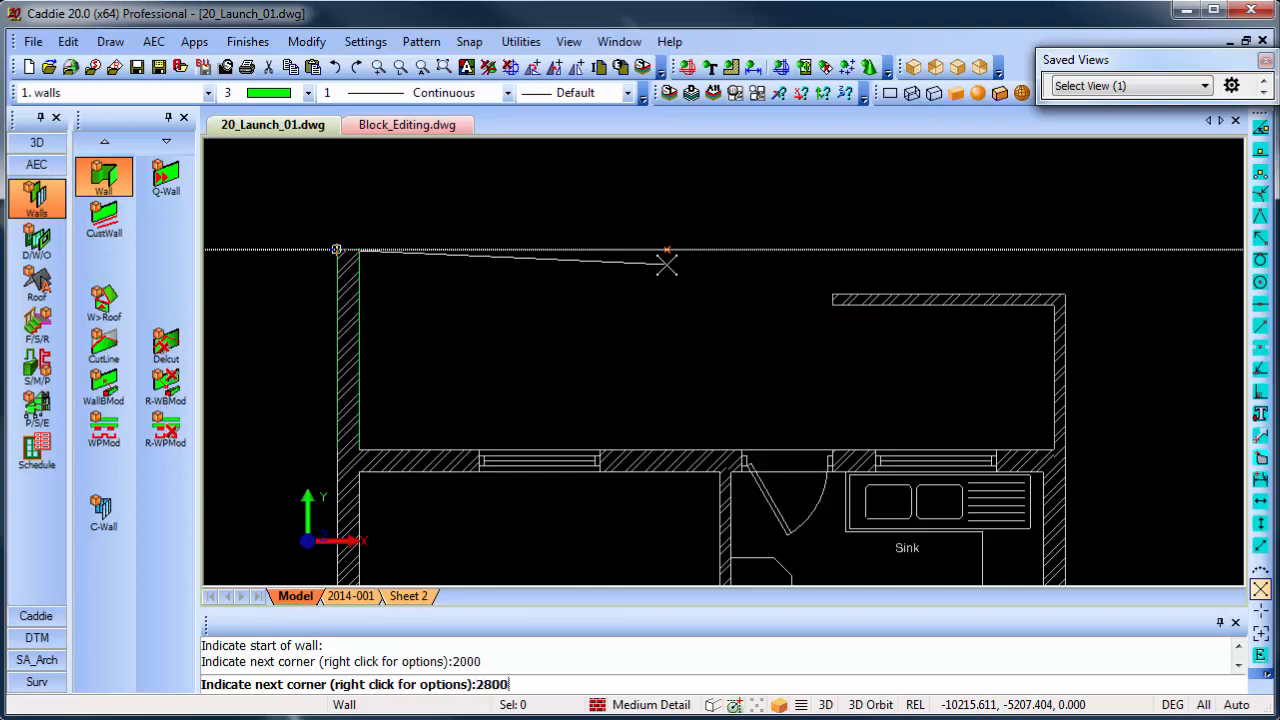
key("Return")
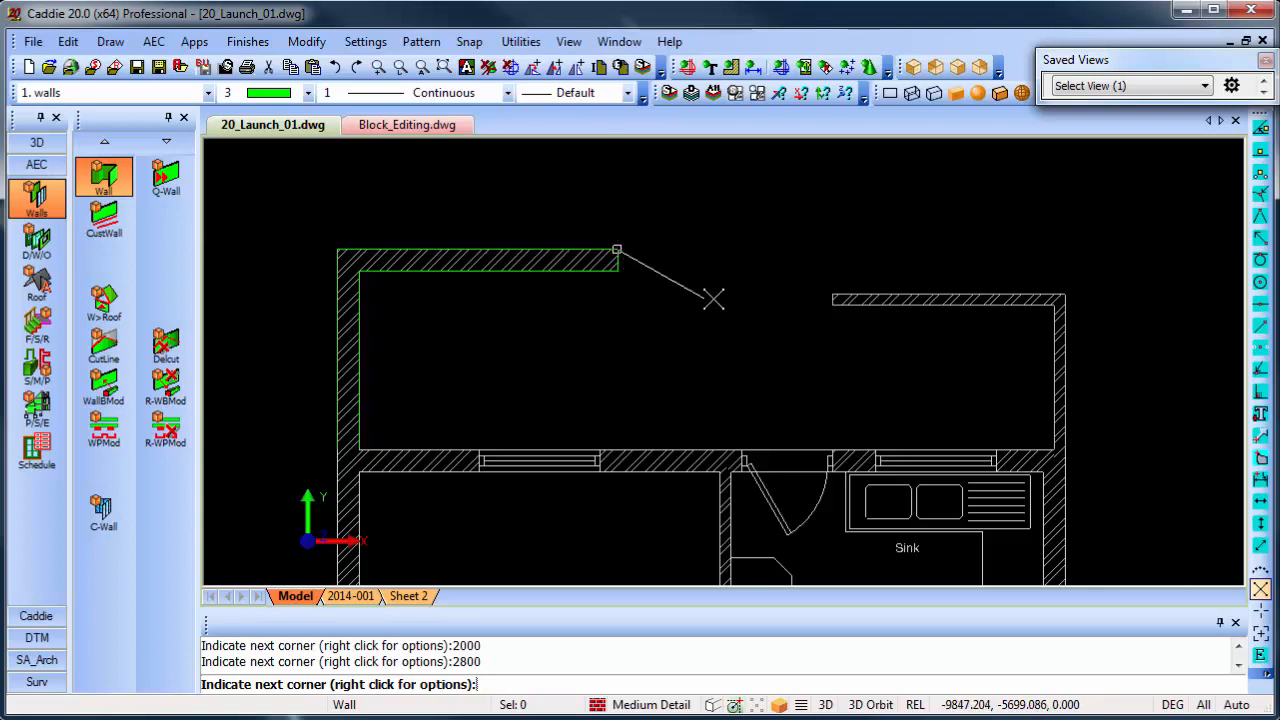
- Continue the wall down level with the yard wall's top edge, right to the lounge-kitchen wall line, and down to the existing wall
scroll(706, 292, "up", 2)
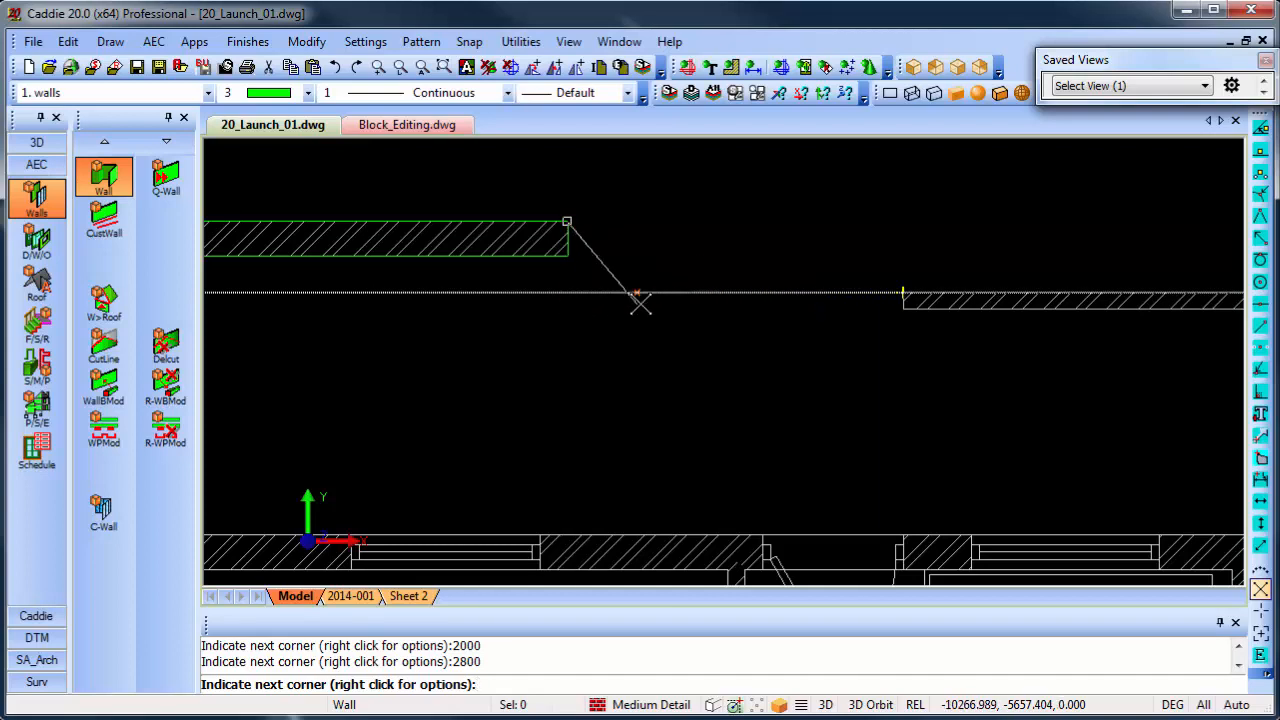
left_click(583, 310)
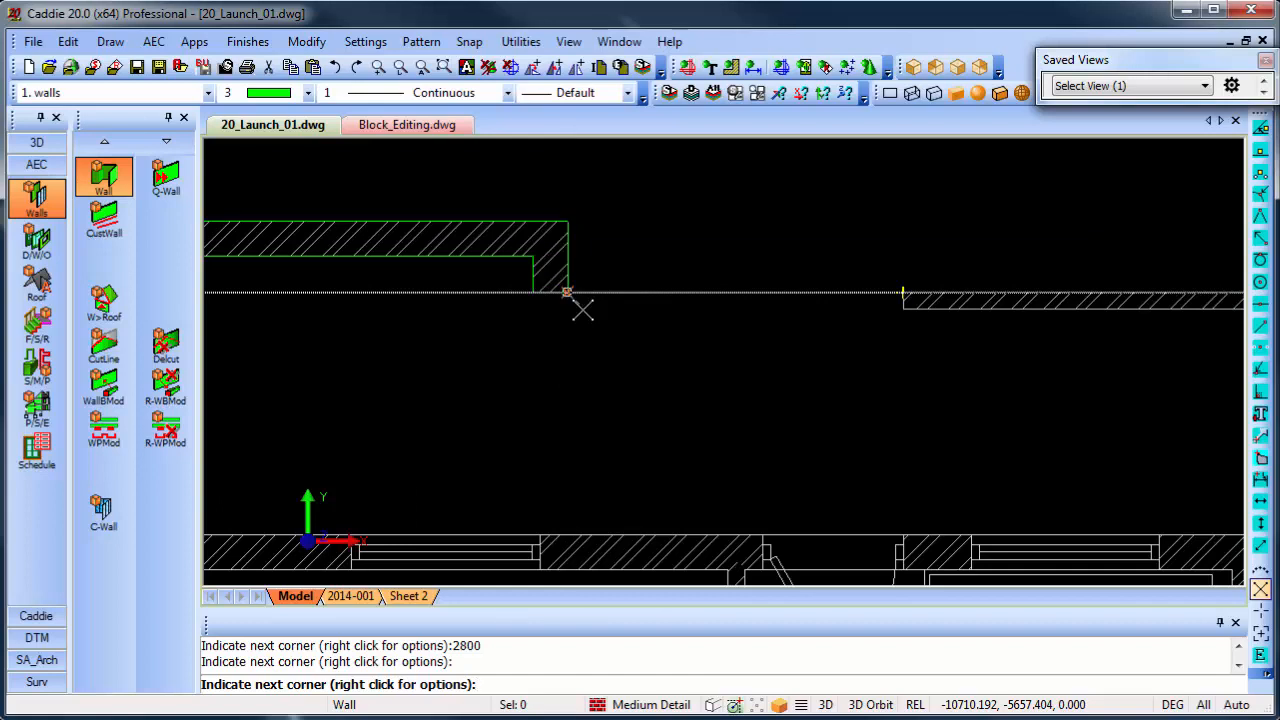
middle_click_drag(793, 388, 797, 311)
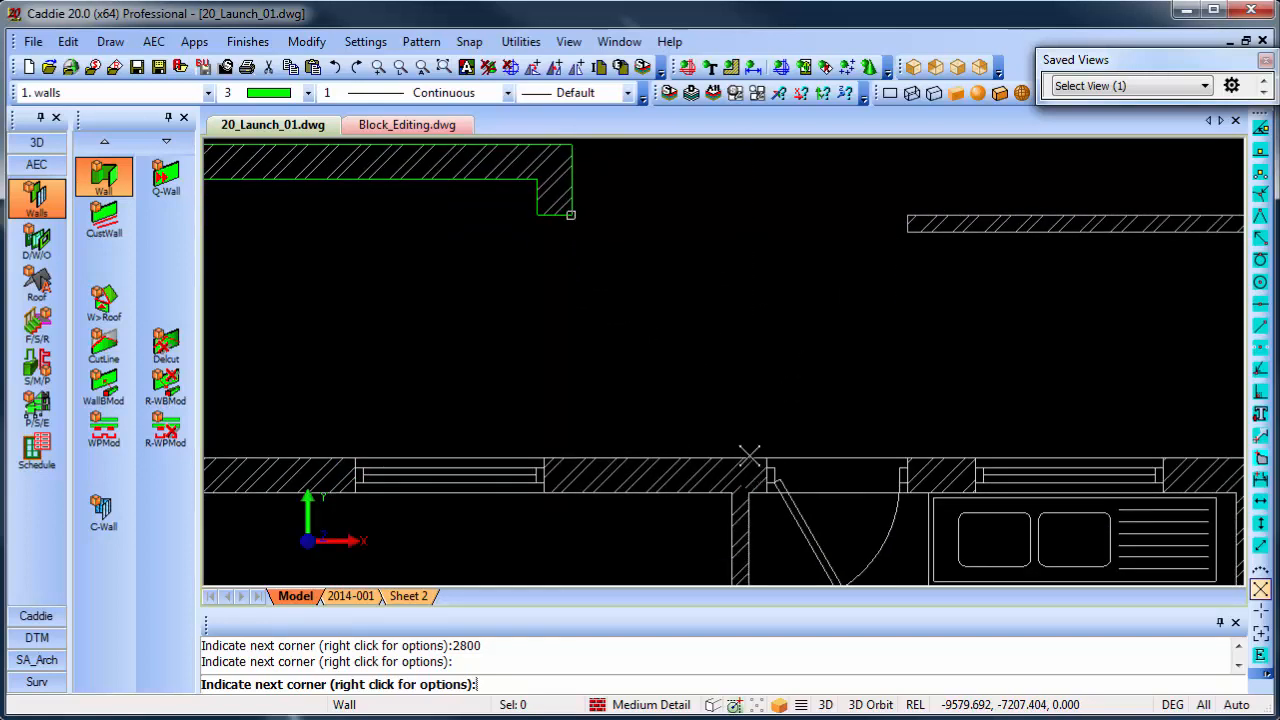
left_click(748, 217)
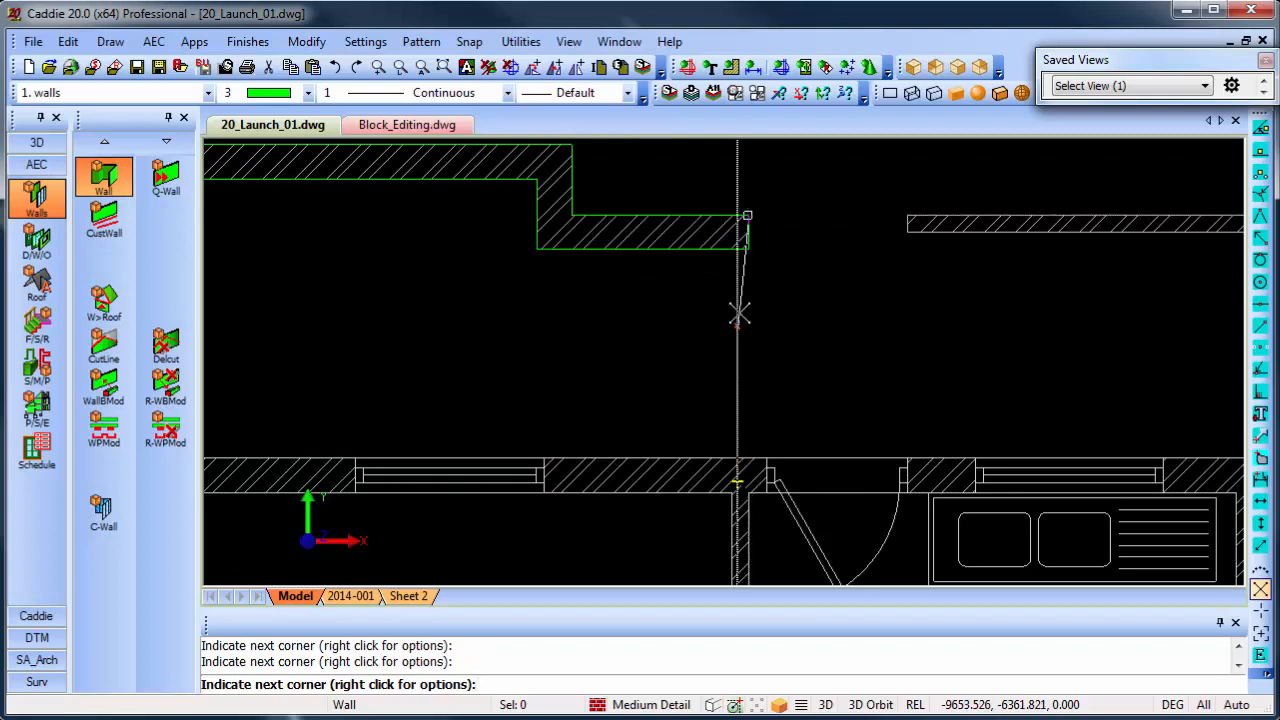
left_click(747, 455)
right_click(794, 360)
left_click(850, 457)
- Copy the lounge's upper window to the middle of the extension's new top wall
scroll(781, 414, "down", 3)
mouse_move(930, 415)
middle_mouse_down()
mouse_move(851, 428)
mouse_move(821, 412)
middle_mouse_up()
scroll(700, 420, "up", 1)
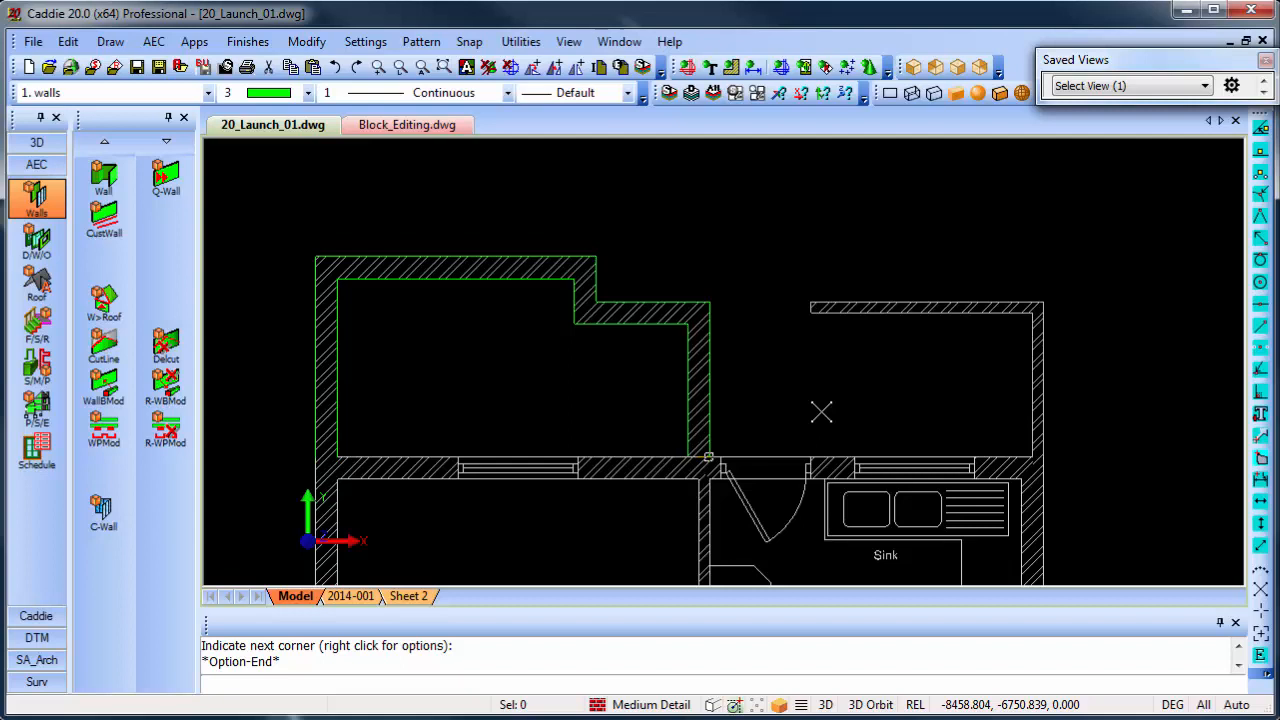
middle_click_drag(857, 420, 906, 426)
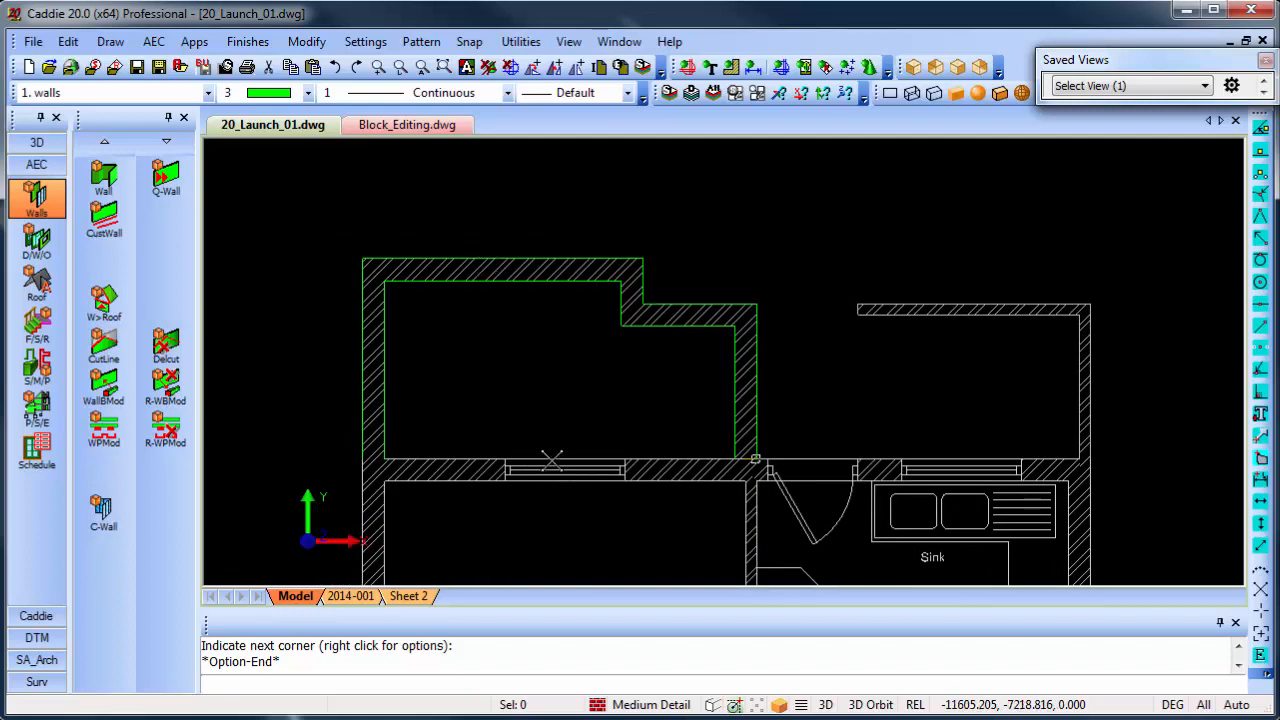
left_click(560, 468)
right_click(570, 362)
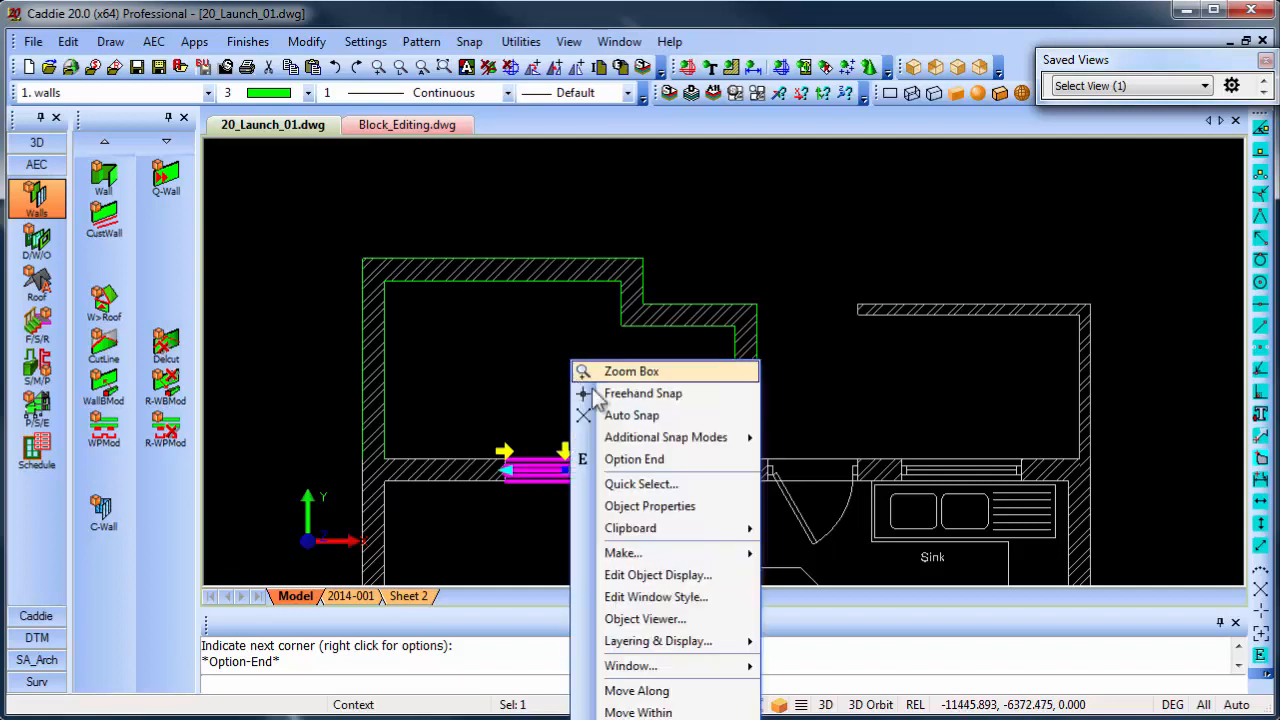
left_click(637, 712)
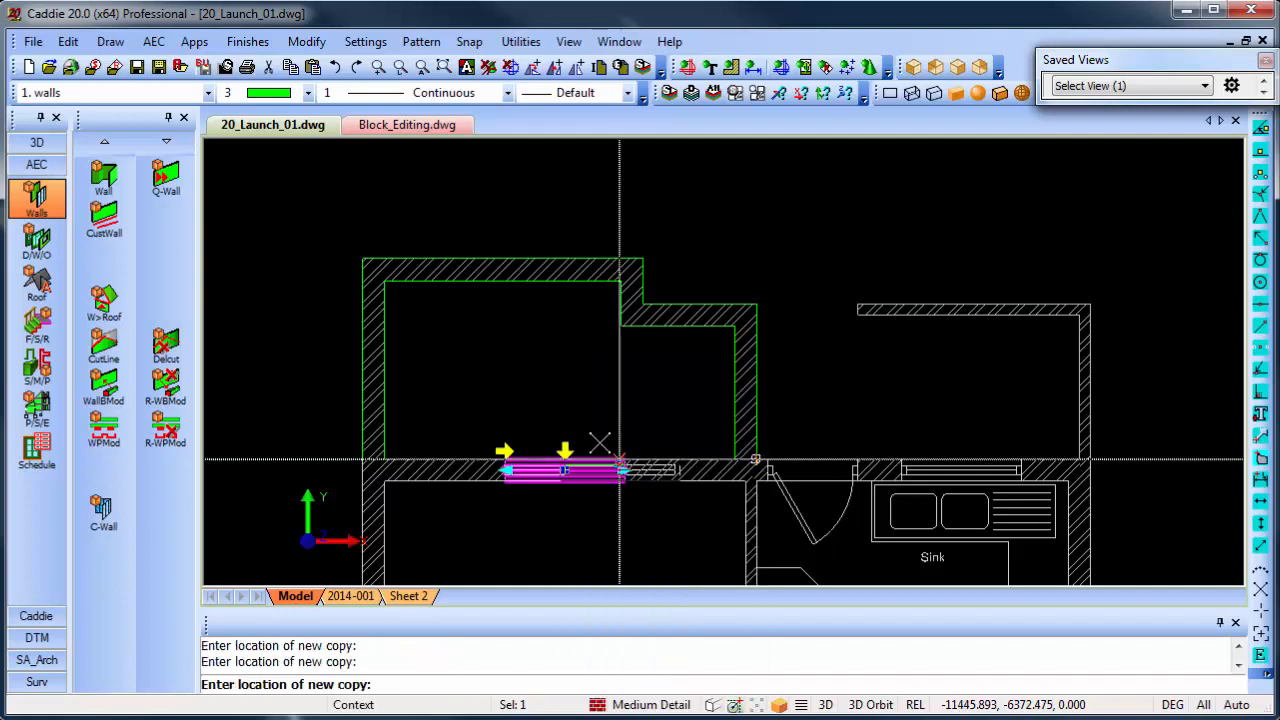
left_click(502, 265)
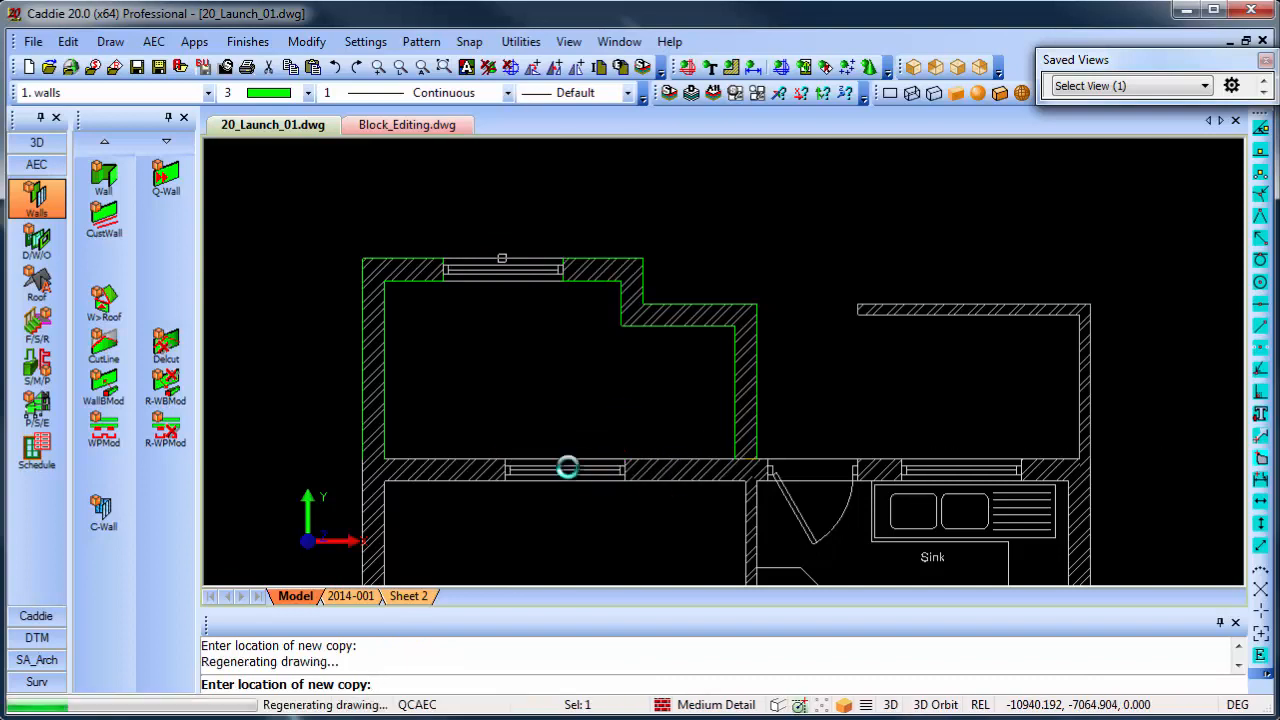
key("Escape")
- Convert the original window between the lounge and the extension to an opening
left_click(563, 470)
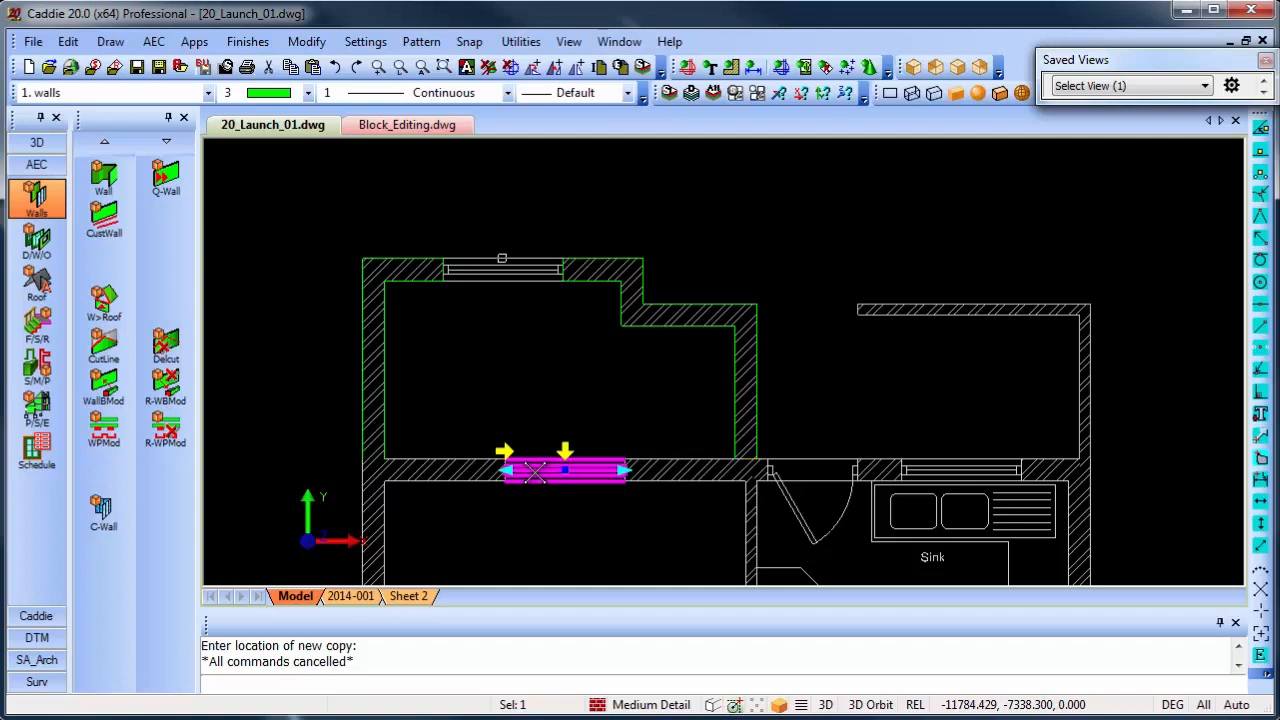
right_click(537, 470)
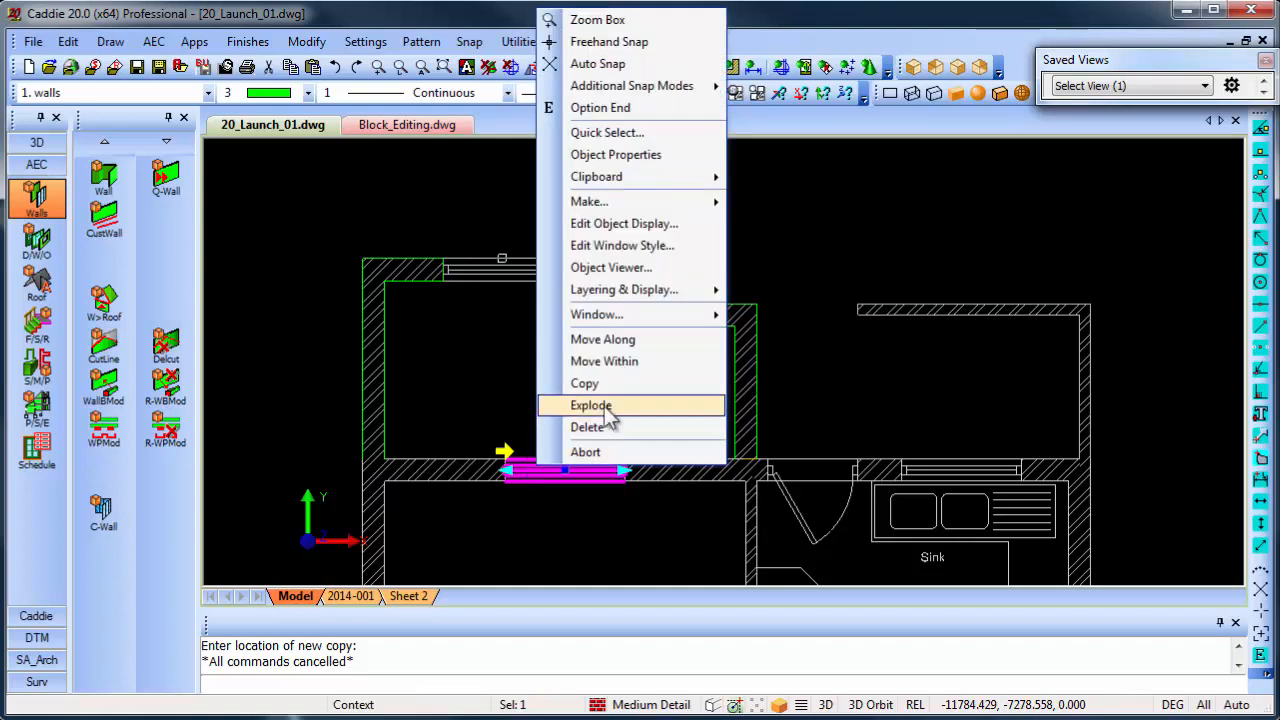
mouse_move(606, 314)
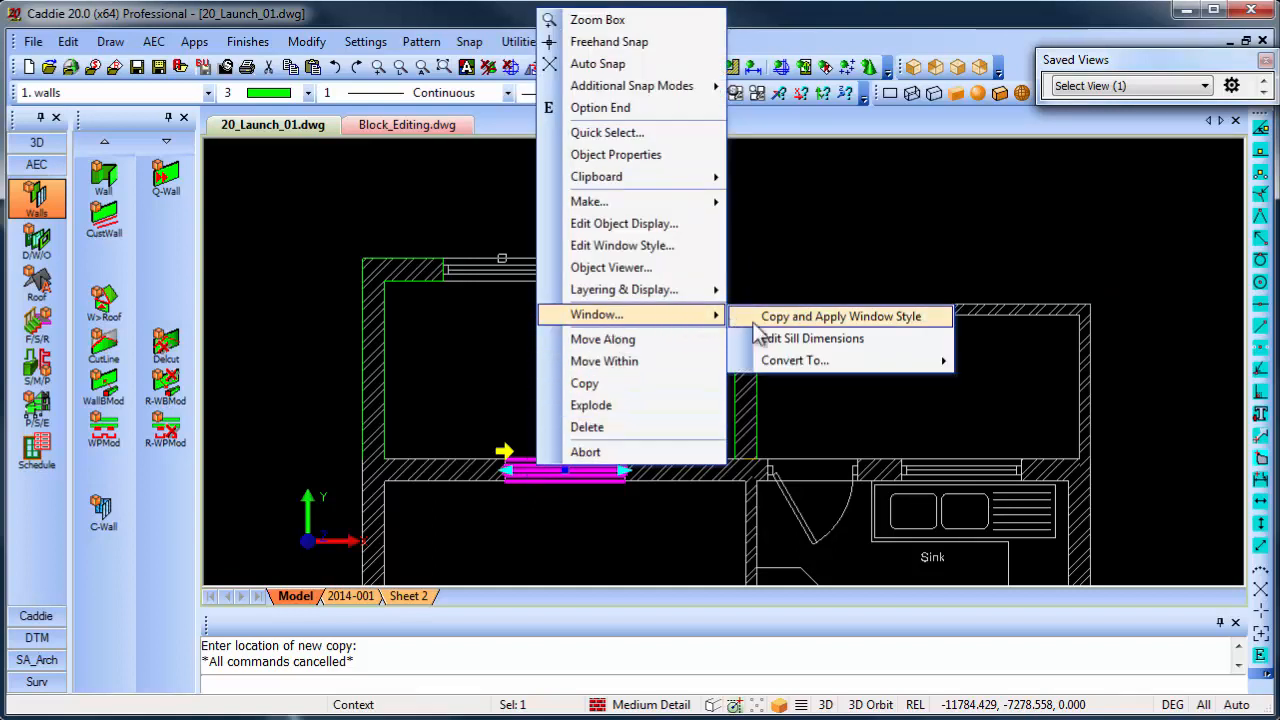
mouse_move(797, 366)
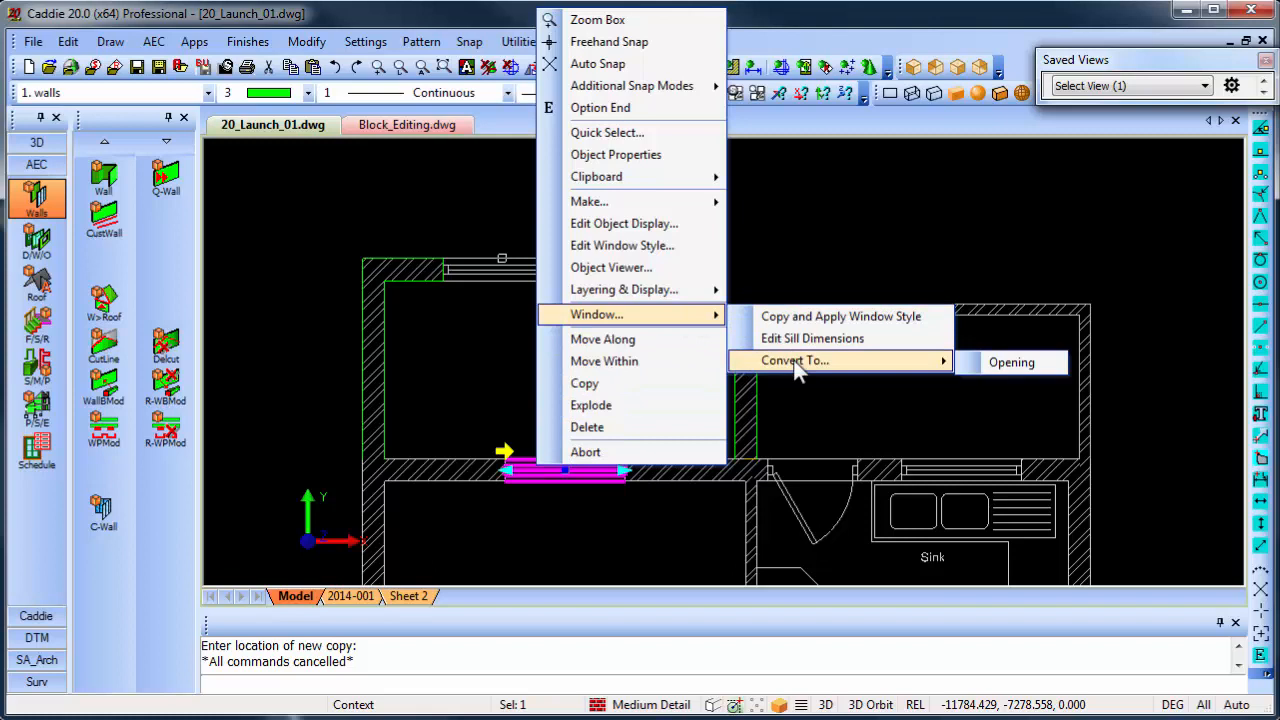
left_click(1005, 362)
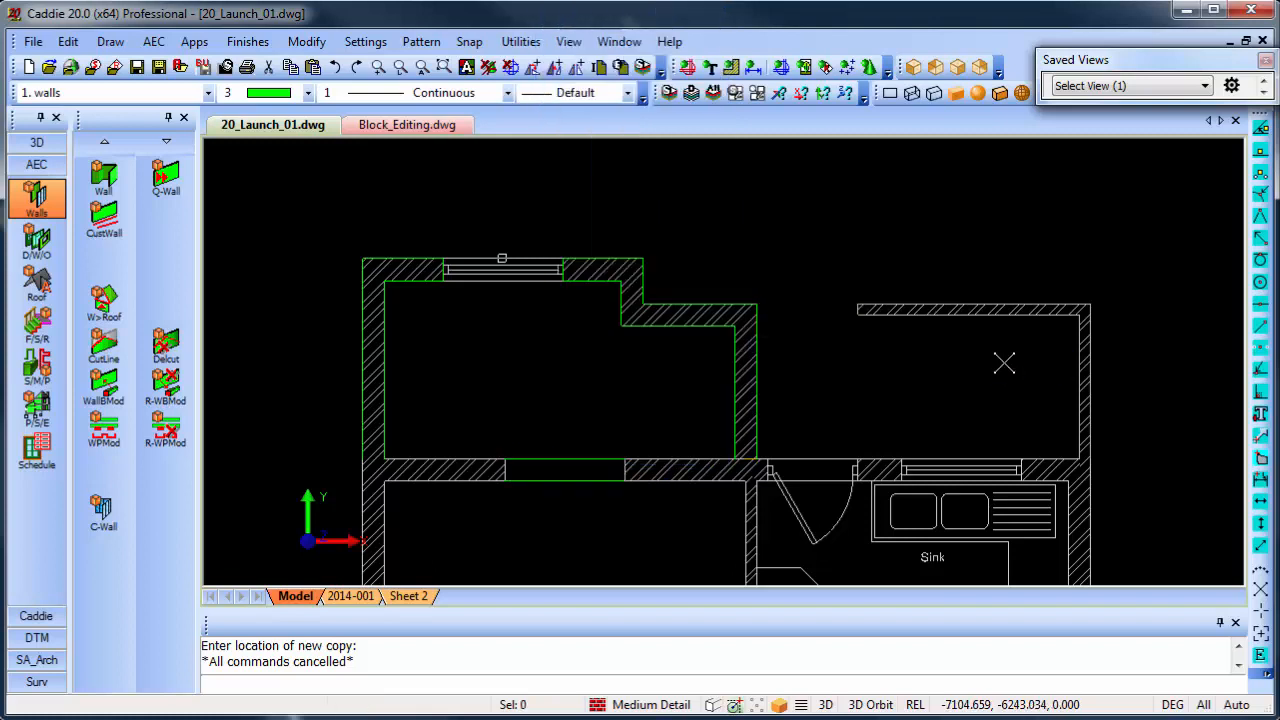
- Stretch both ends of the opening to the inner faces of the extension's side walls
left_click(548, 476)
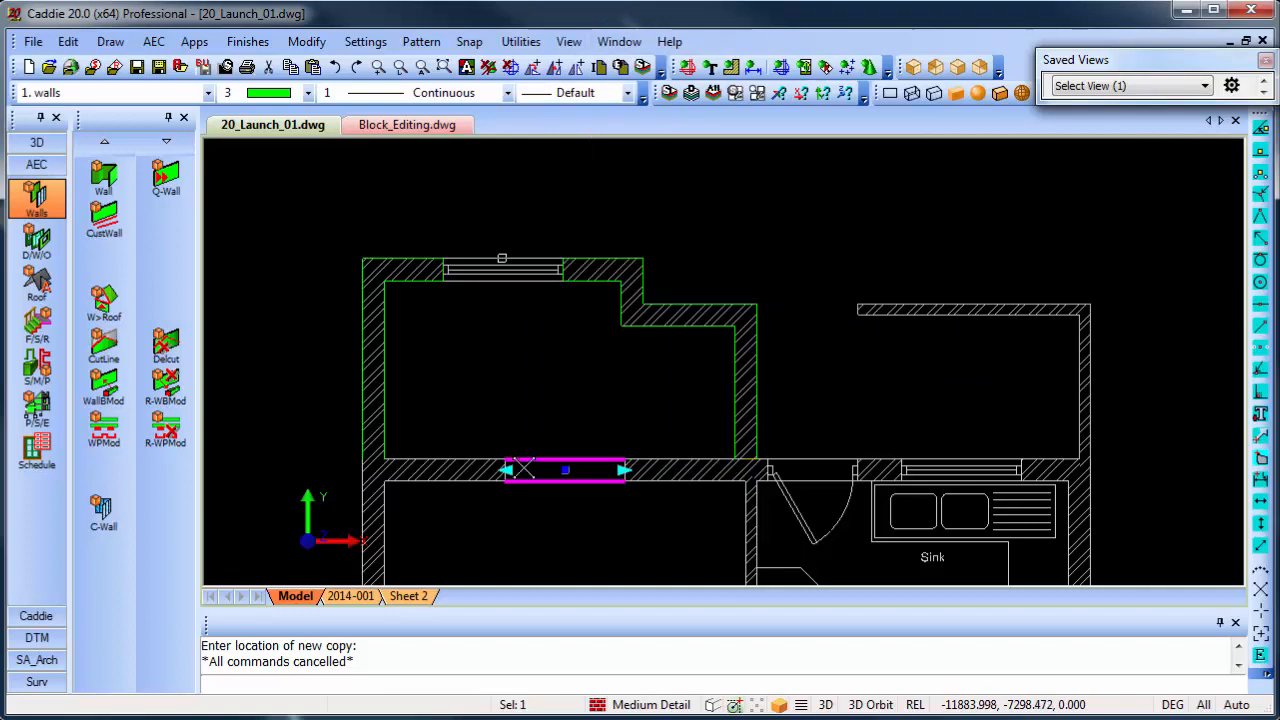
left_click(505, 470)
left_click(386, 469)
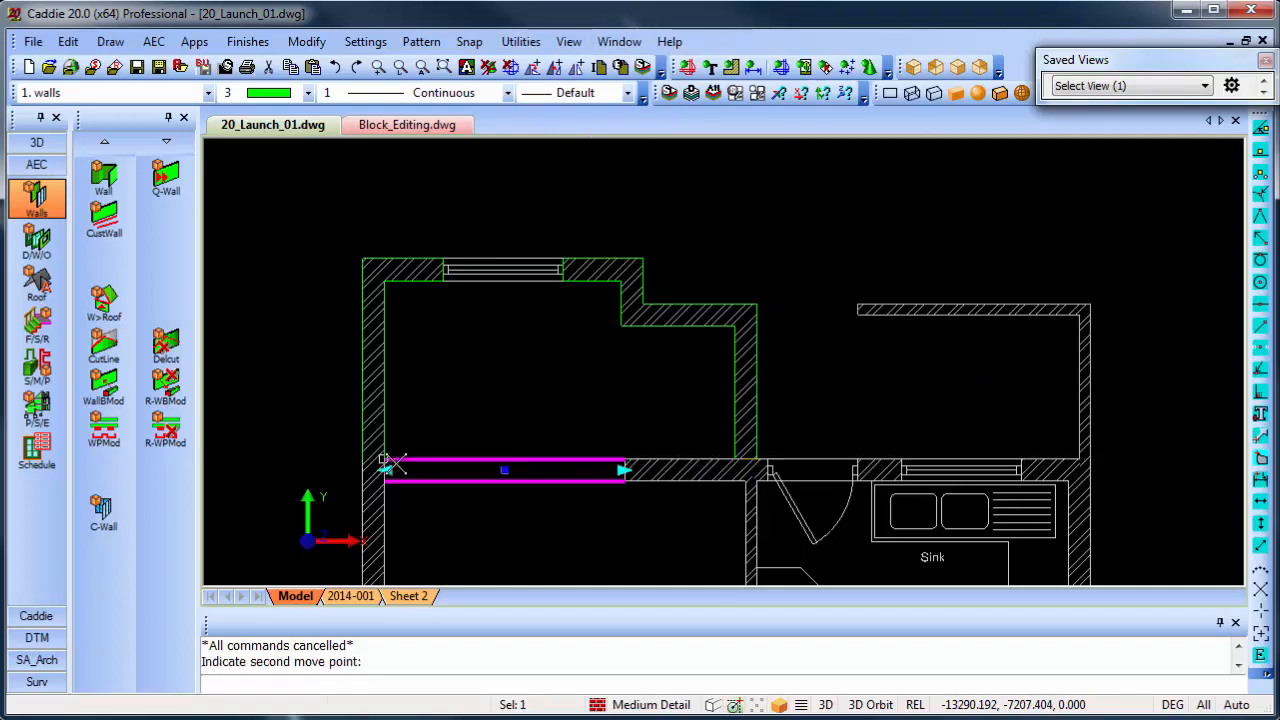
left_click(735, 469)
- Set the opening's pen colour to 9 and its linestyle to 2 (PDASHEDX2)
right_click(671, 388)
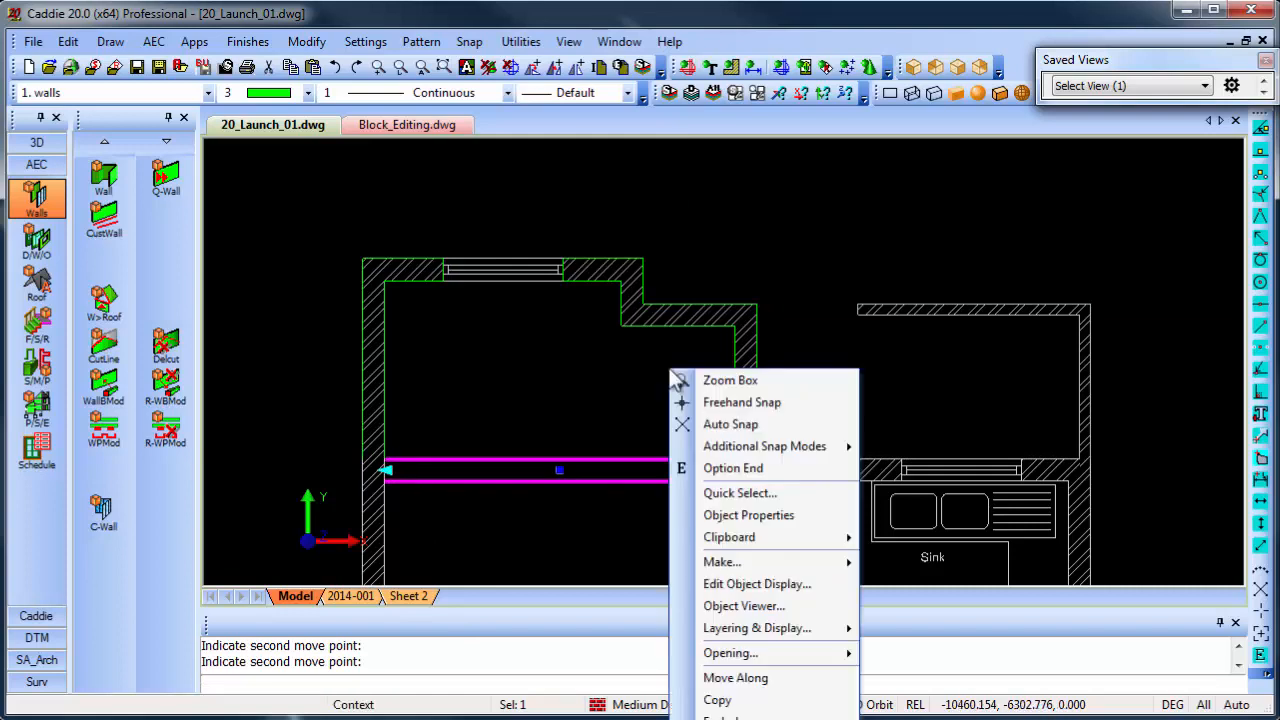
left_click(738, 514)
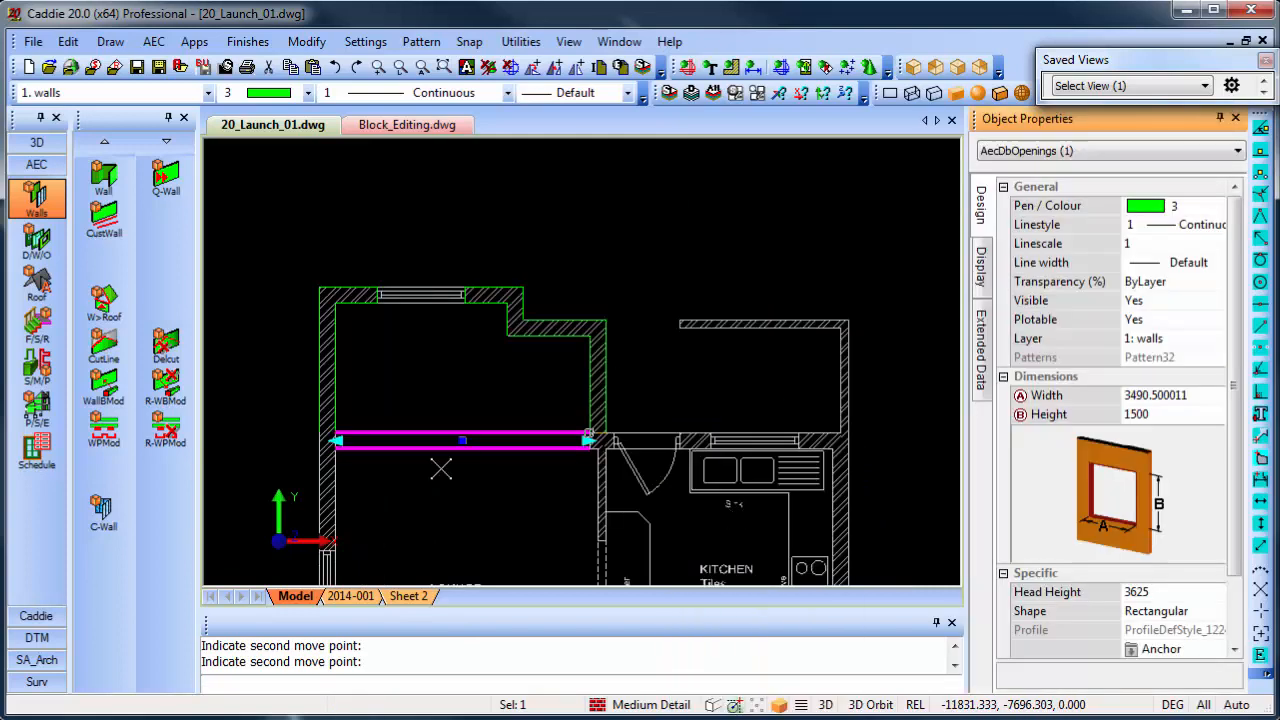
left_click(1160, 205)
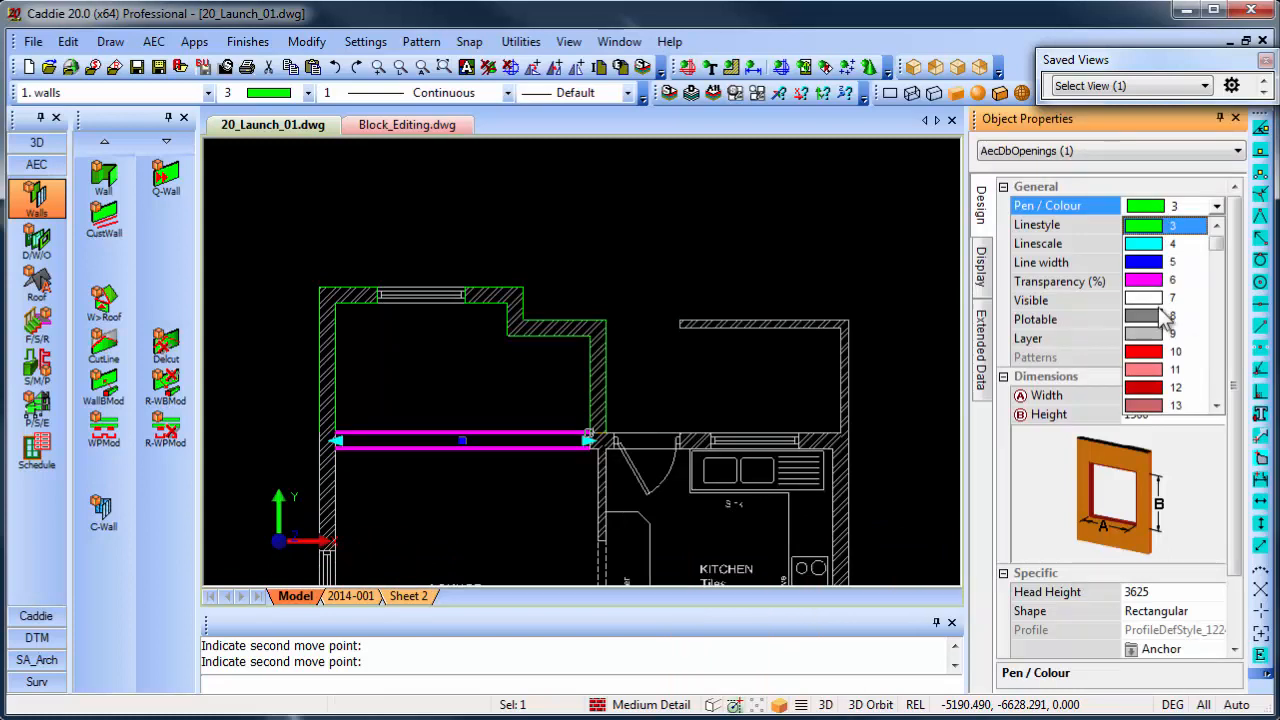
left_click(1158, 335)
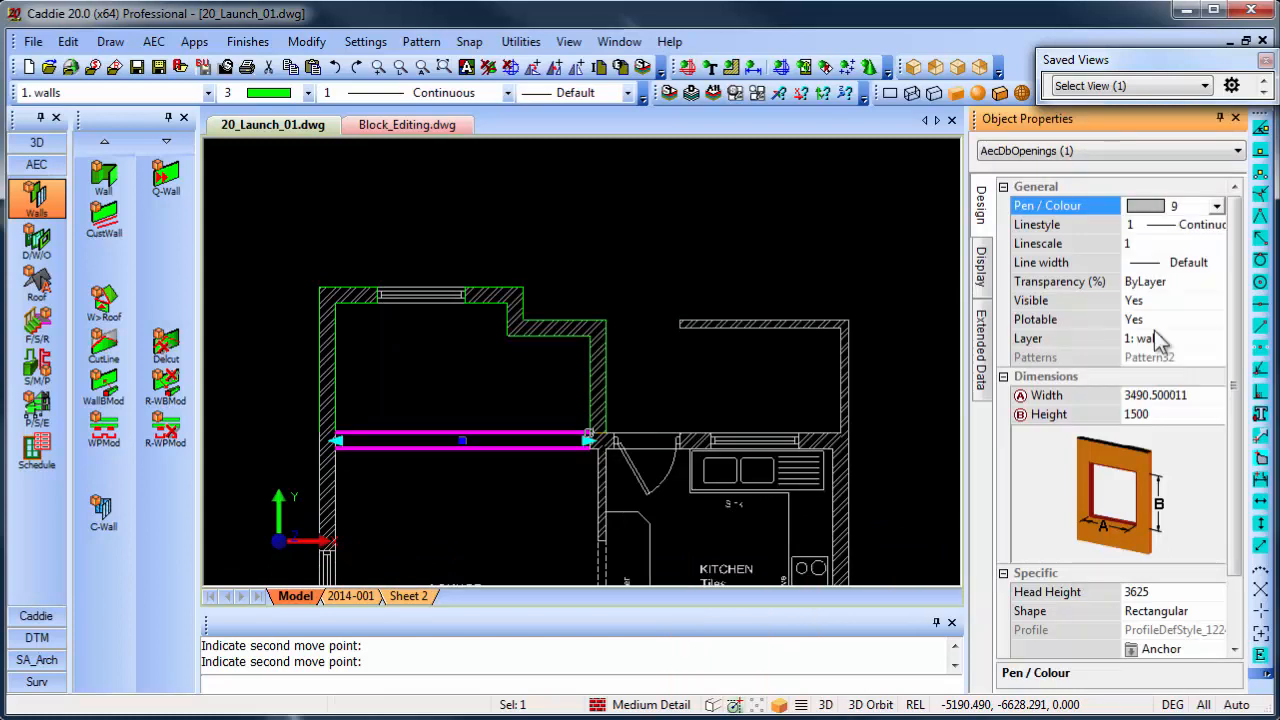
left_click(1162, 228)
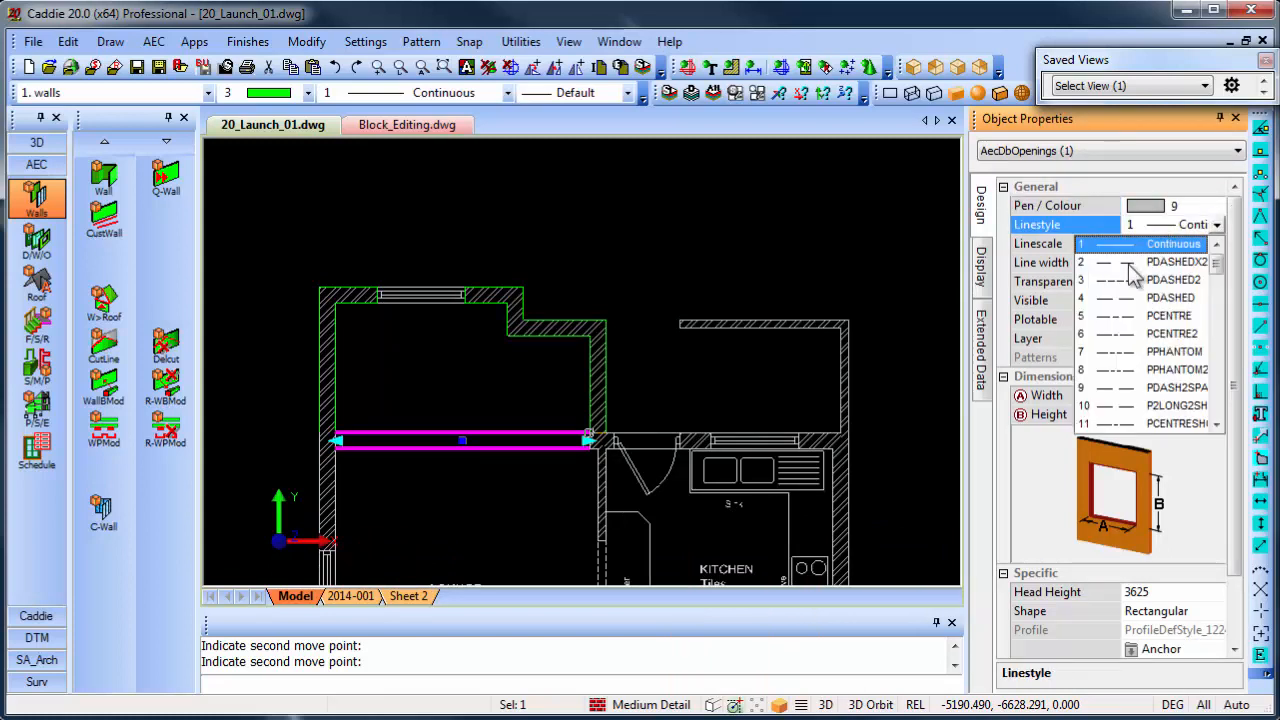
left_click(1129, 266)
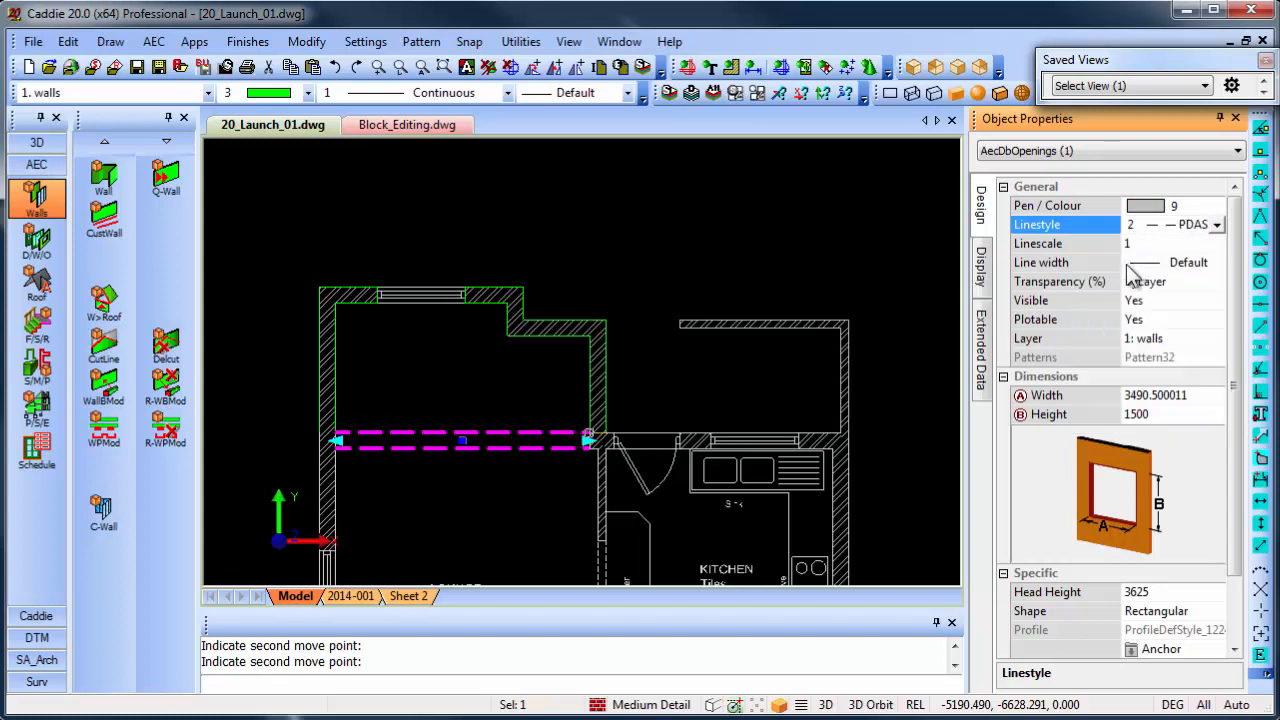
key("Escape")
middle_click_drag(808, 271, 836, 271)
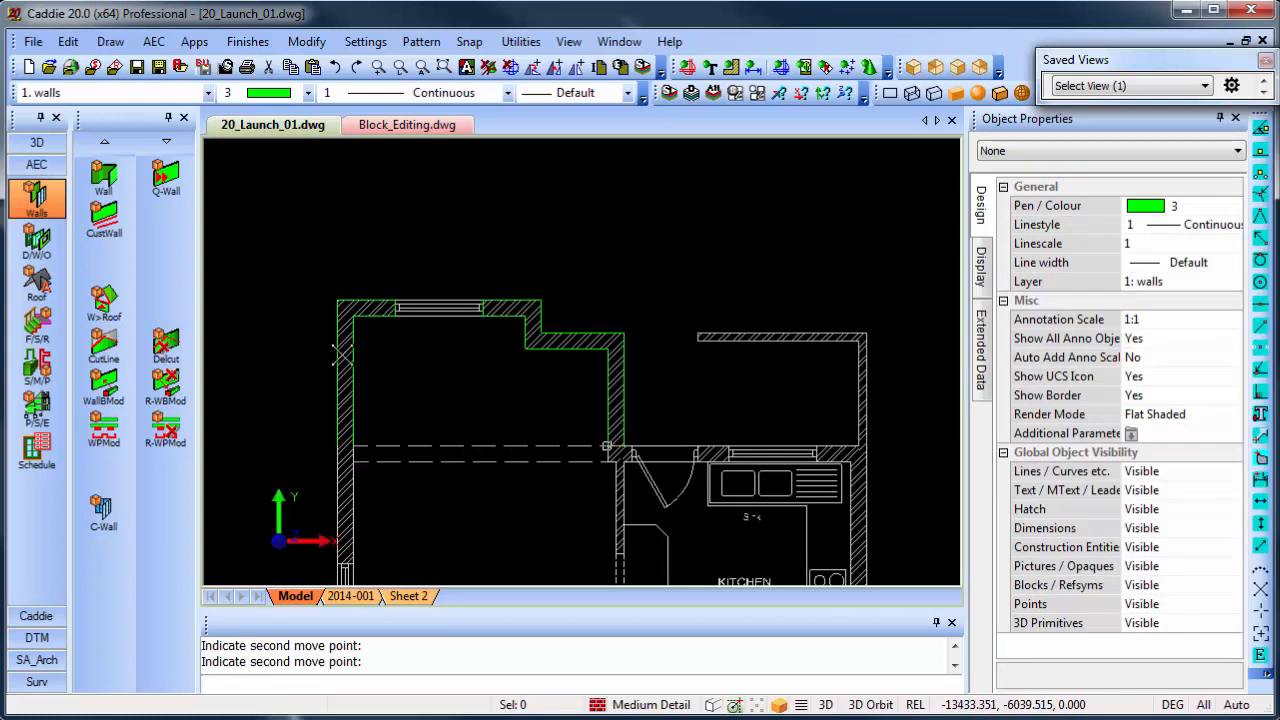
- Start a new wall for the porch using the Int 110Brk style
scroll(778, 261, "down", 3)
middle_click_drag(400, 395, 398, 260)
scroll(466, 390, "up", 5)
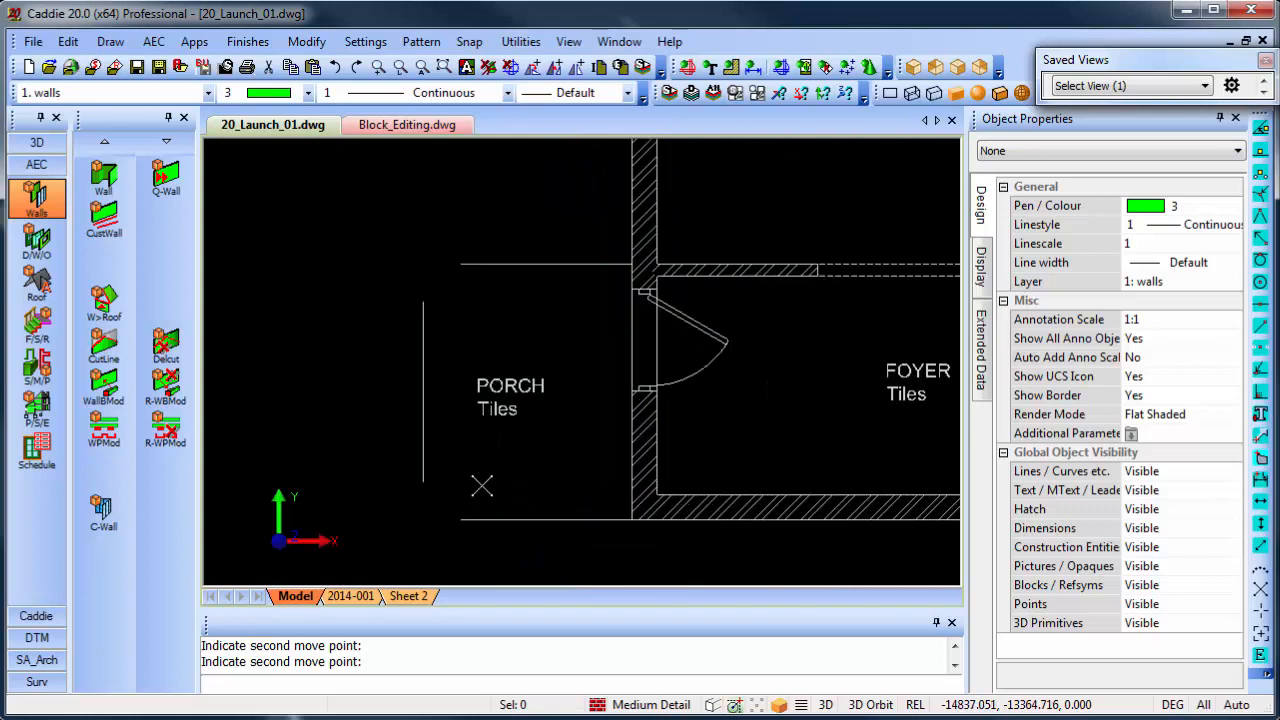
middle_click_drag(571, 451, 589, 453)
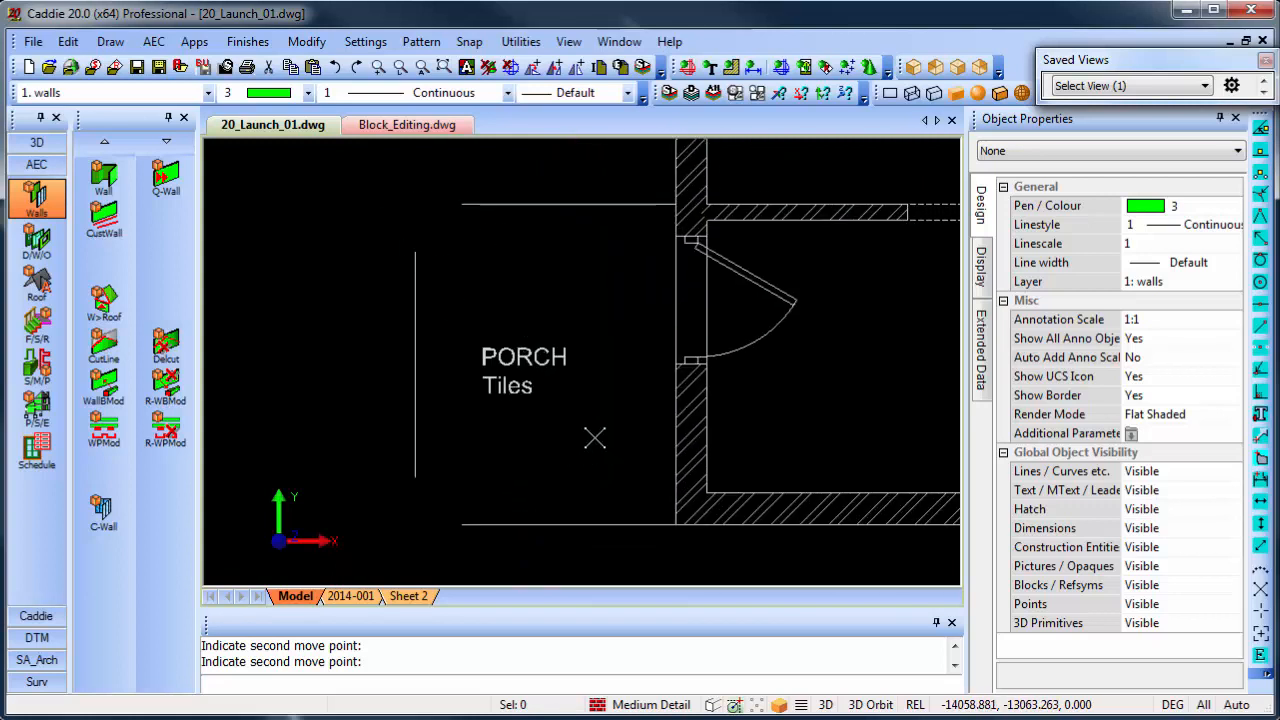
left_click(104, 178)
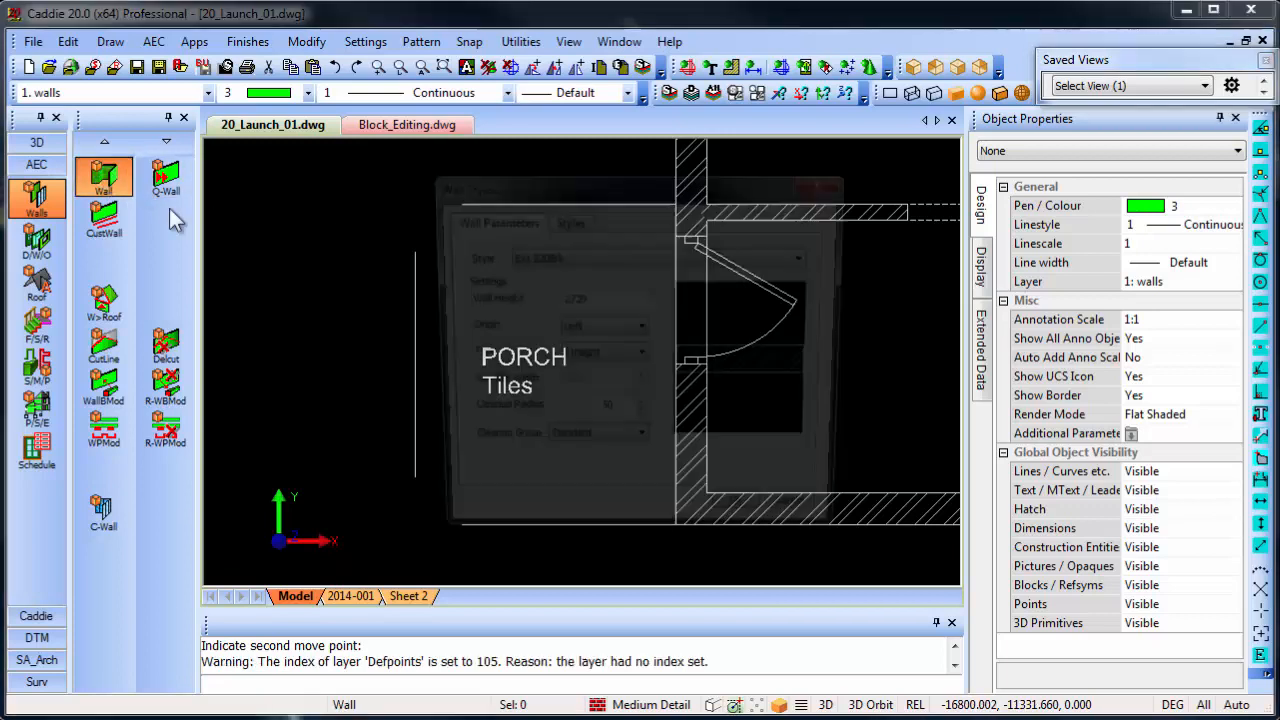
left_click(575, 257)
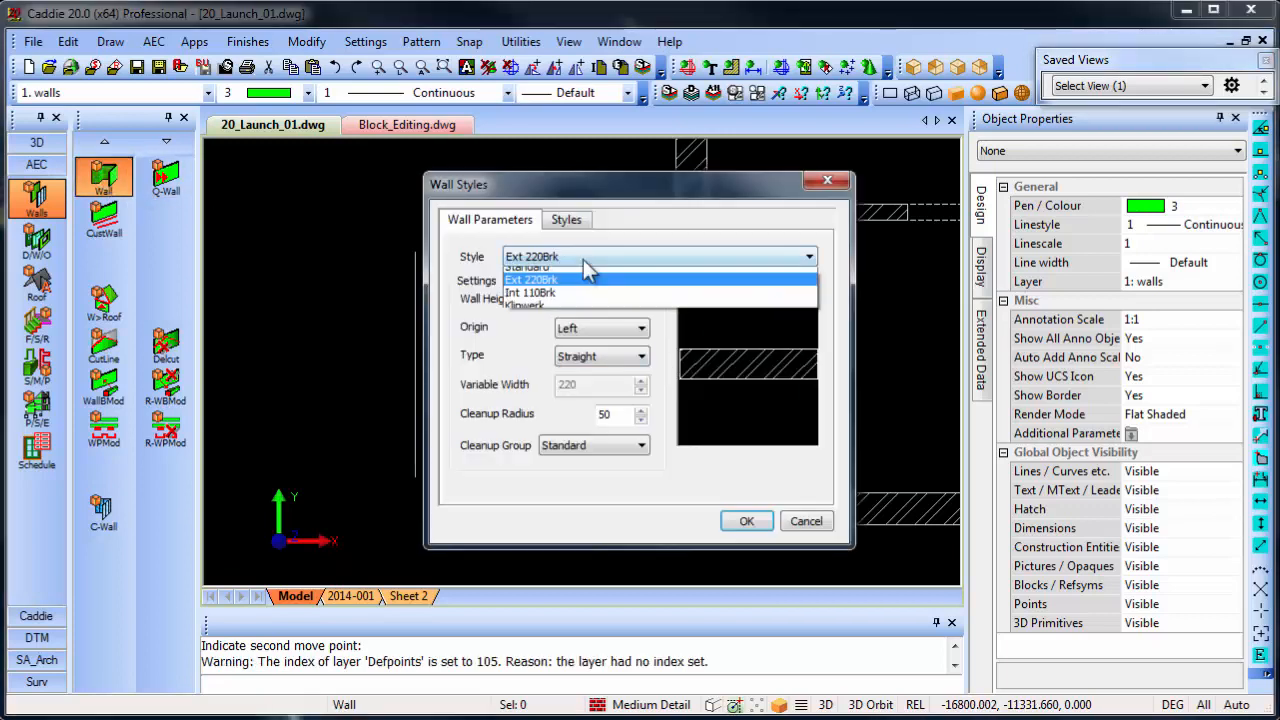
left_click(546, 301)
left_click(744, 521)
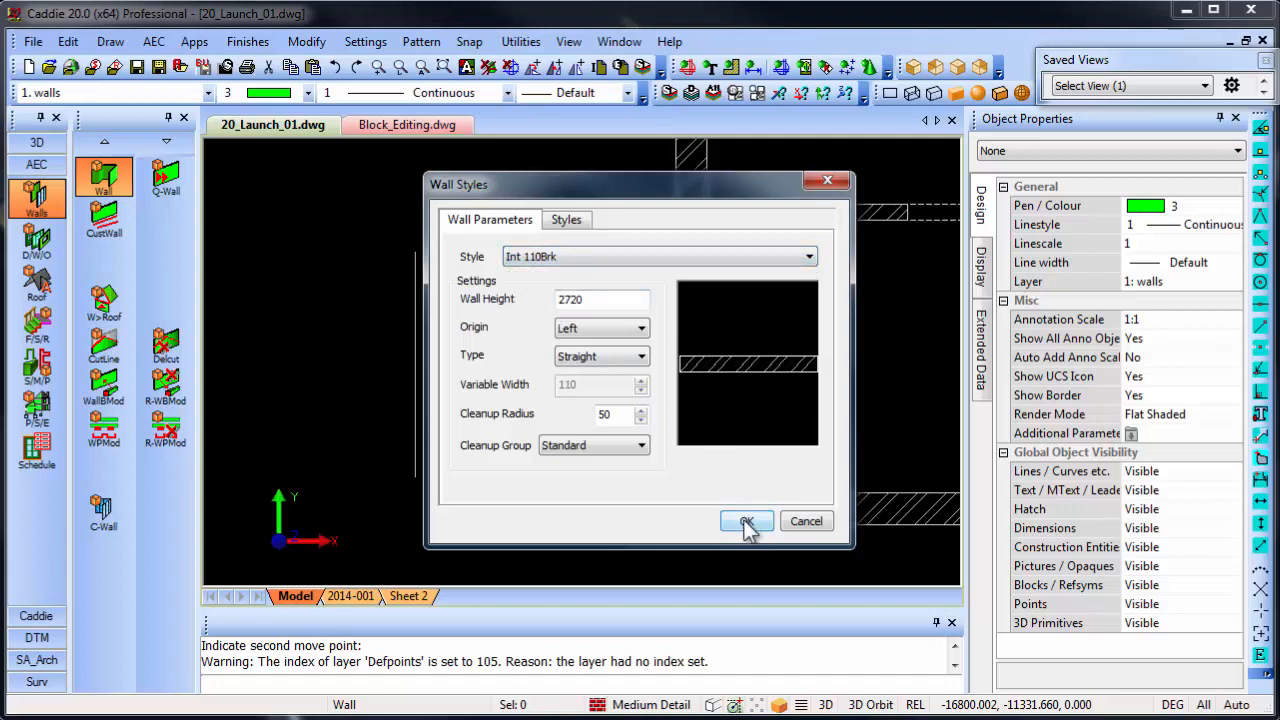
- Draw a closed square pillar about 330 mm wide from Int 110Brk walls at the porch's lower-left corner
scroll(485, 499, "up", 4)
middle_click_drag(532, 432, 744, 298)
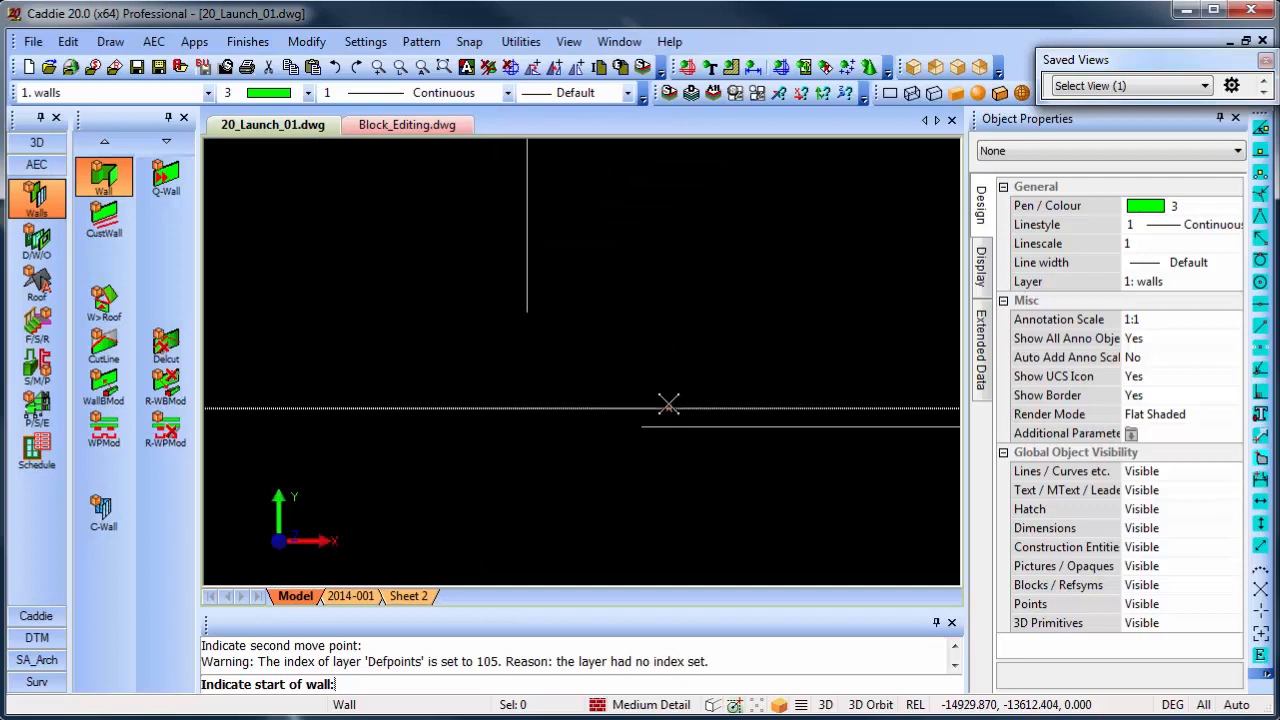
left_click(650, 438)
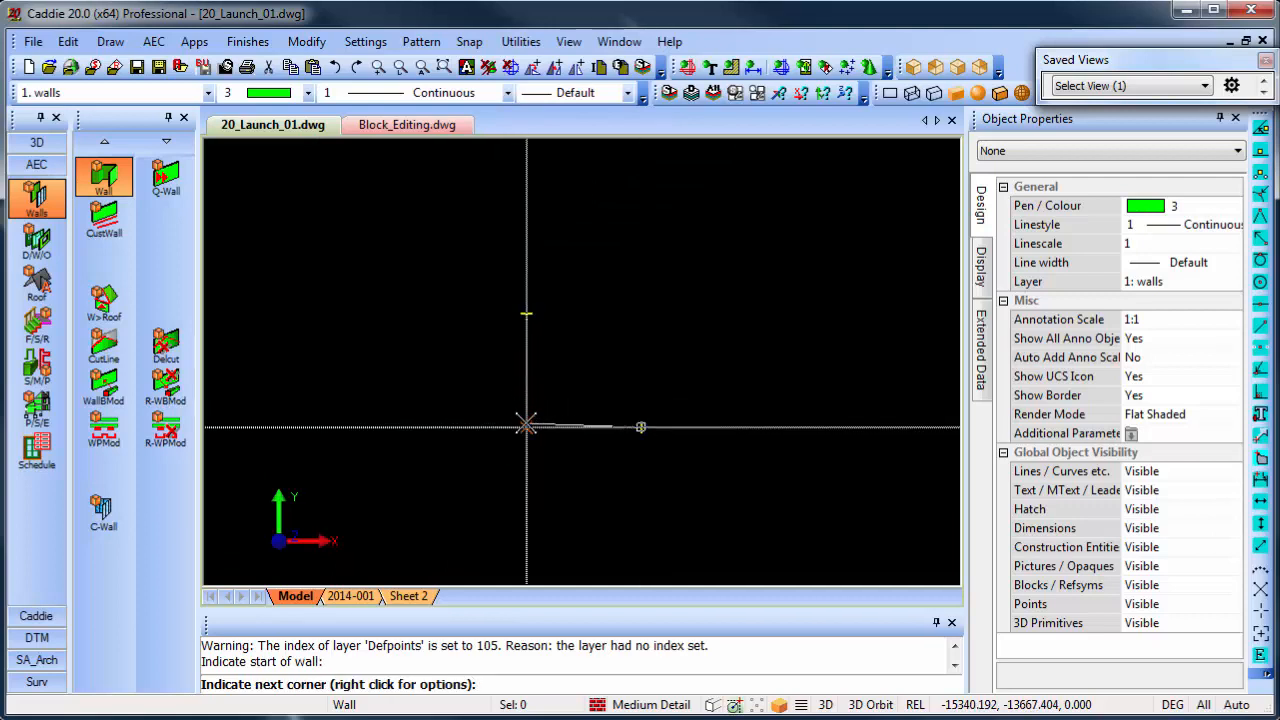
left_click(527, 430)
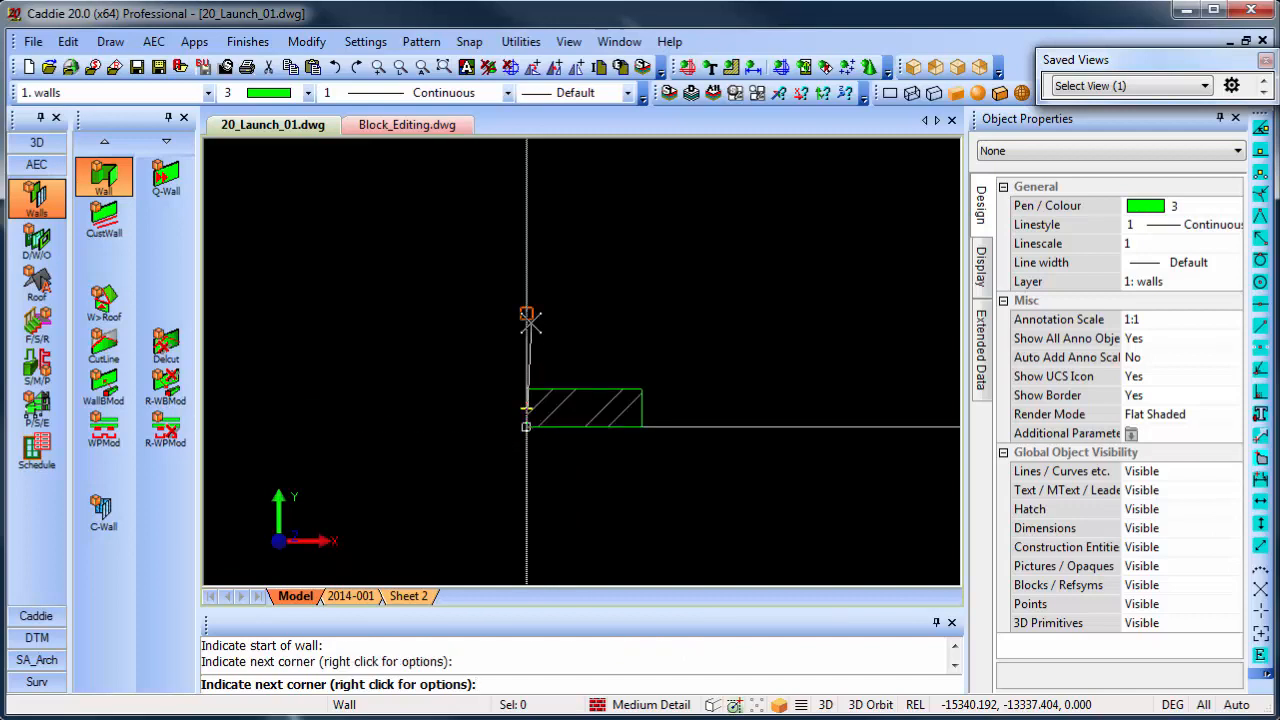
left_click(529, 318)
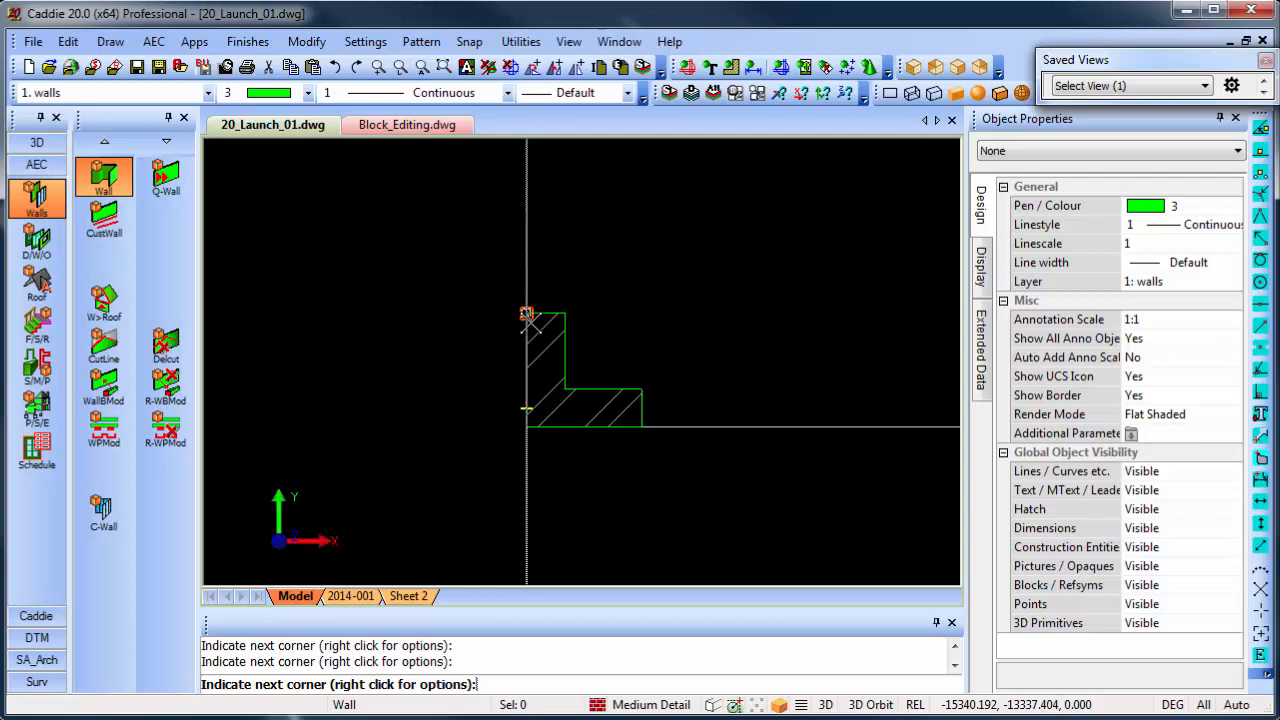
left_click(640, 314)
left_click(642, 428)
right_click(734, 361)
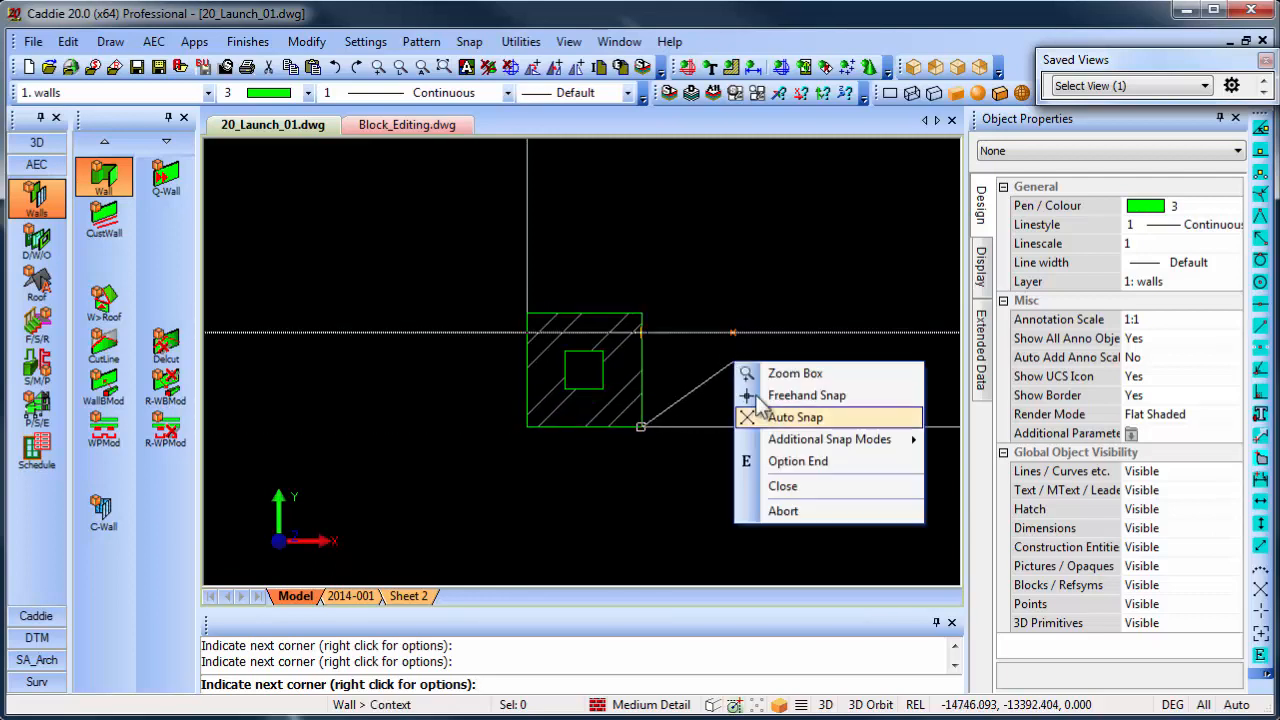
left_click(797, 464)
scroll(515, 487, "down", 1)
scroll(517, 487, "down", 2)
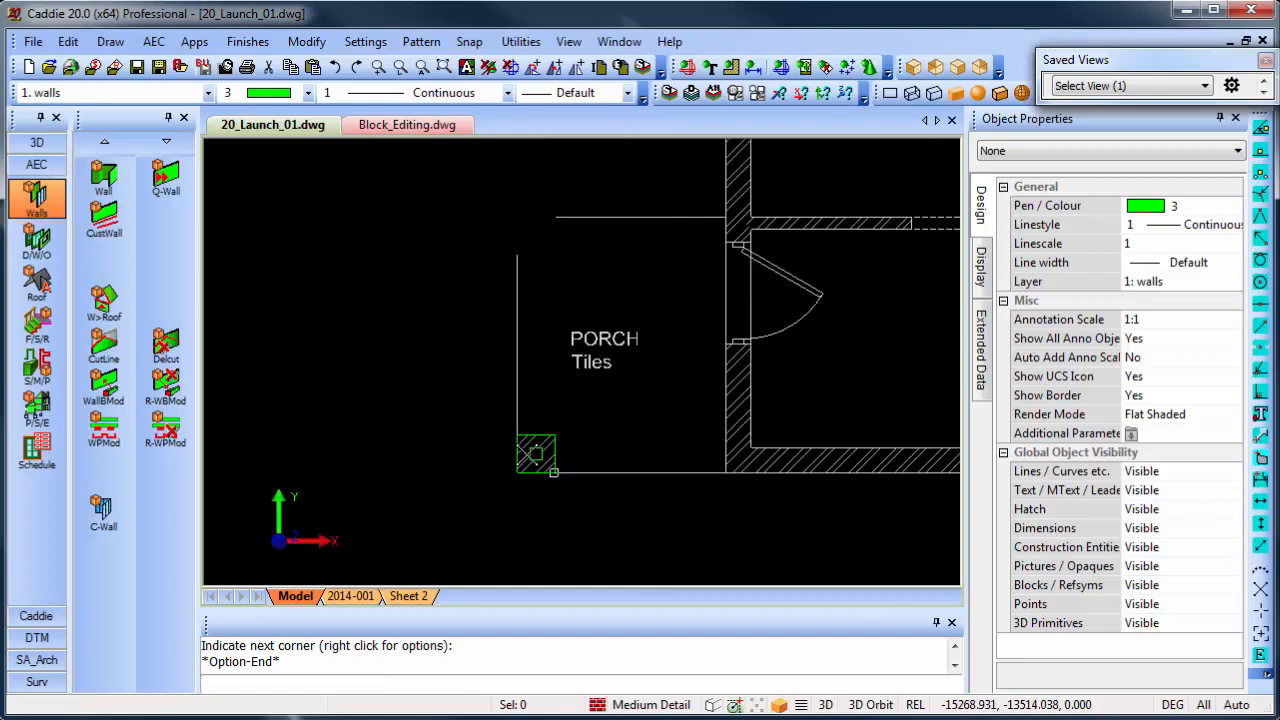
- Draw a matching square pillar from Int 110Brk walls at the porch's upper-left corner
scroll(521, 226, "up", 3)
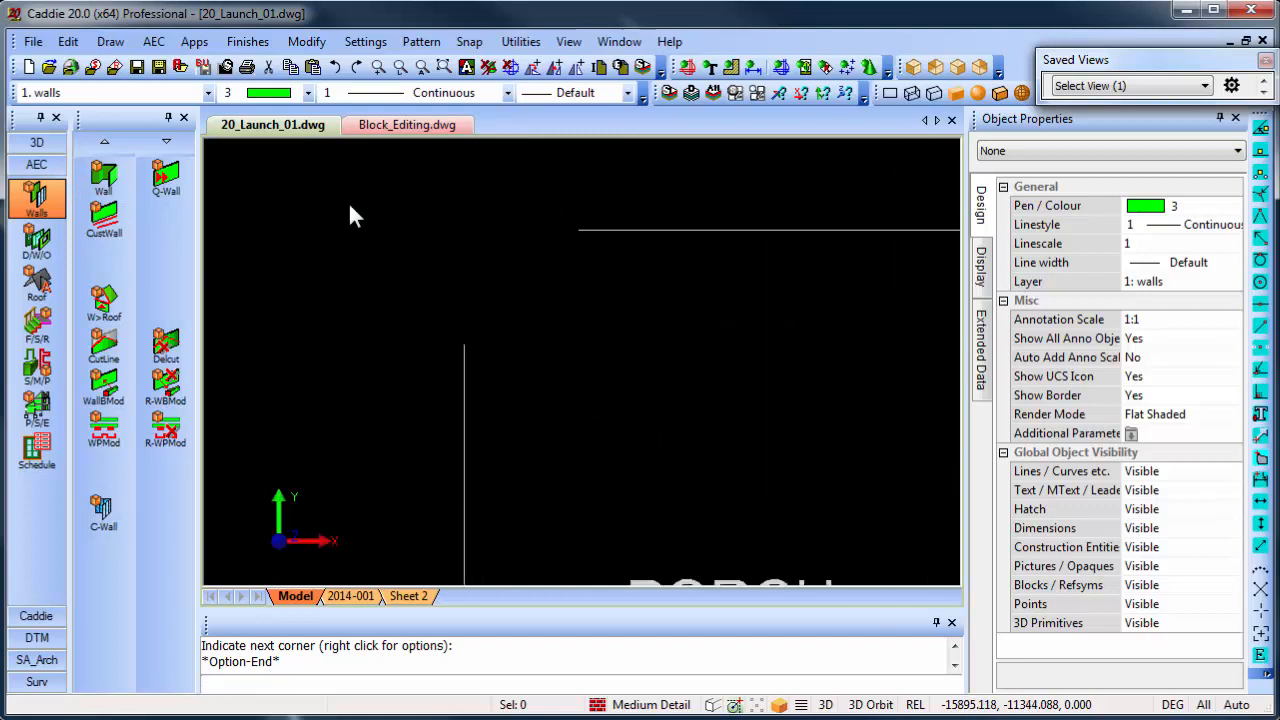
left_click(104, 178)
left_click(743, 514)
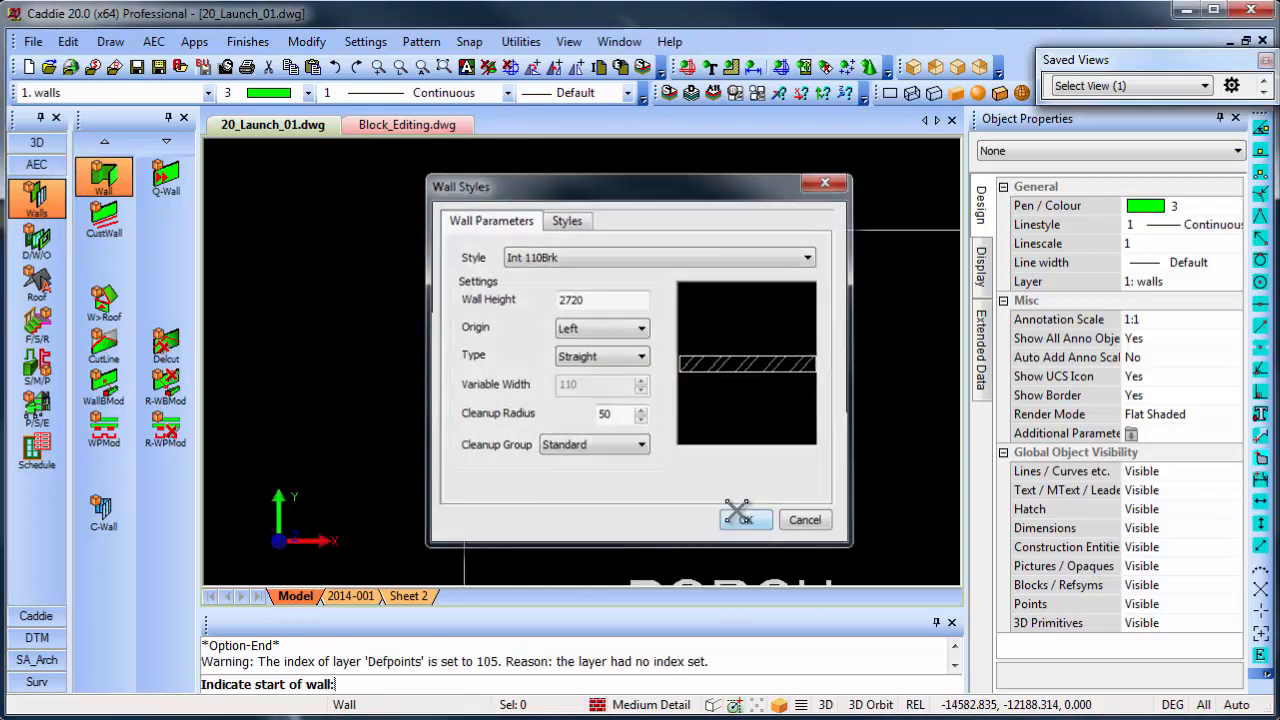
left_click(469, 343)
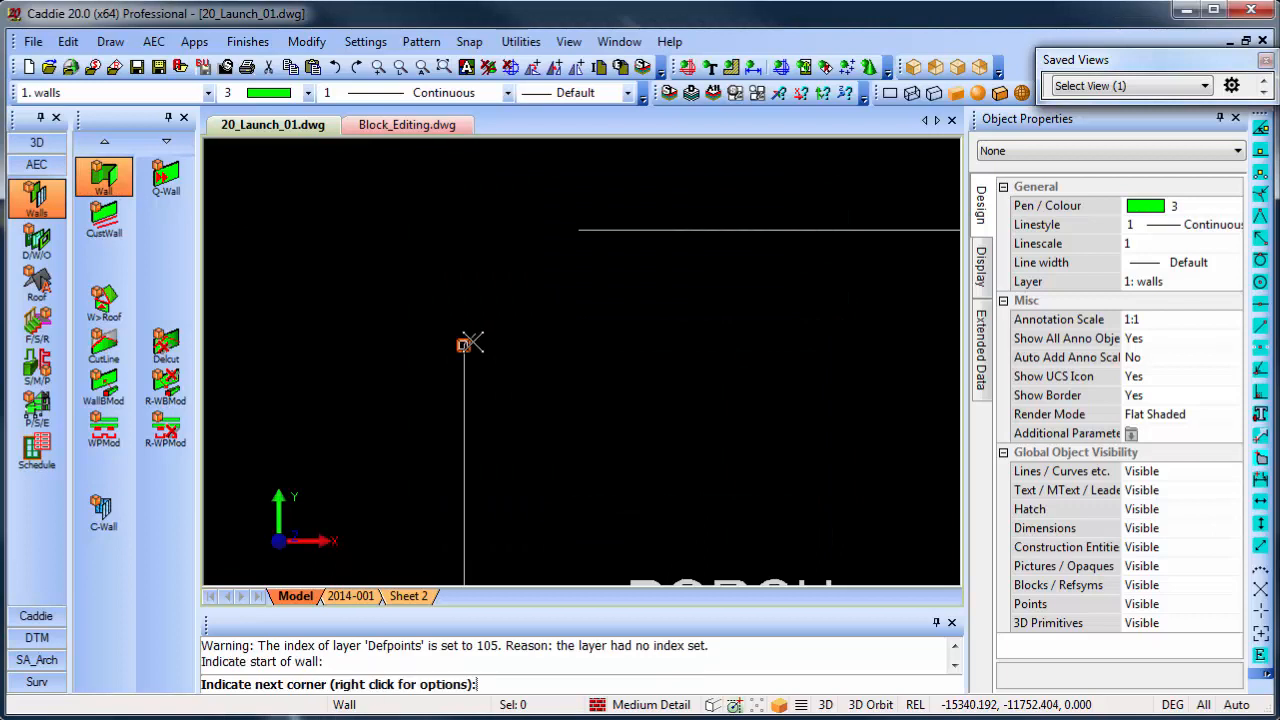
left_click(467, 231)
left_click(578, 231)
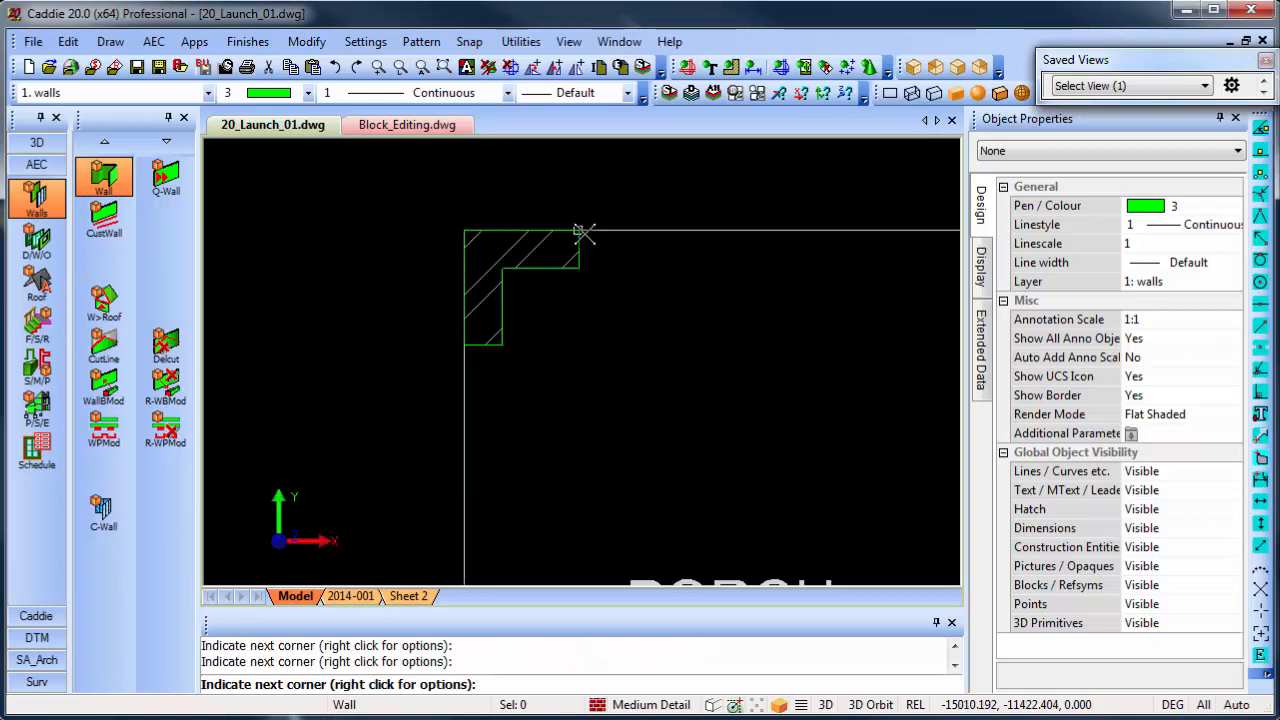
left_click(578, 345)
left_click(463, 345)
right_click(612, 289)
left_click(691, 390)
middle_click_drag(683, 397, 652, 366)
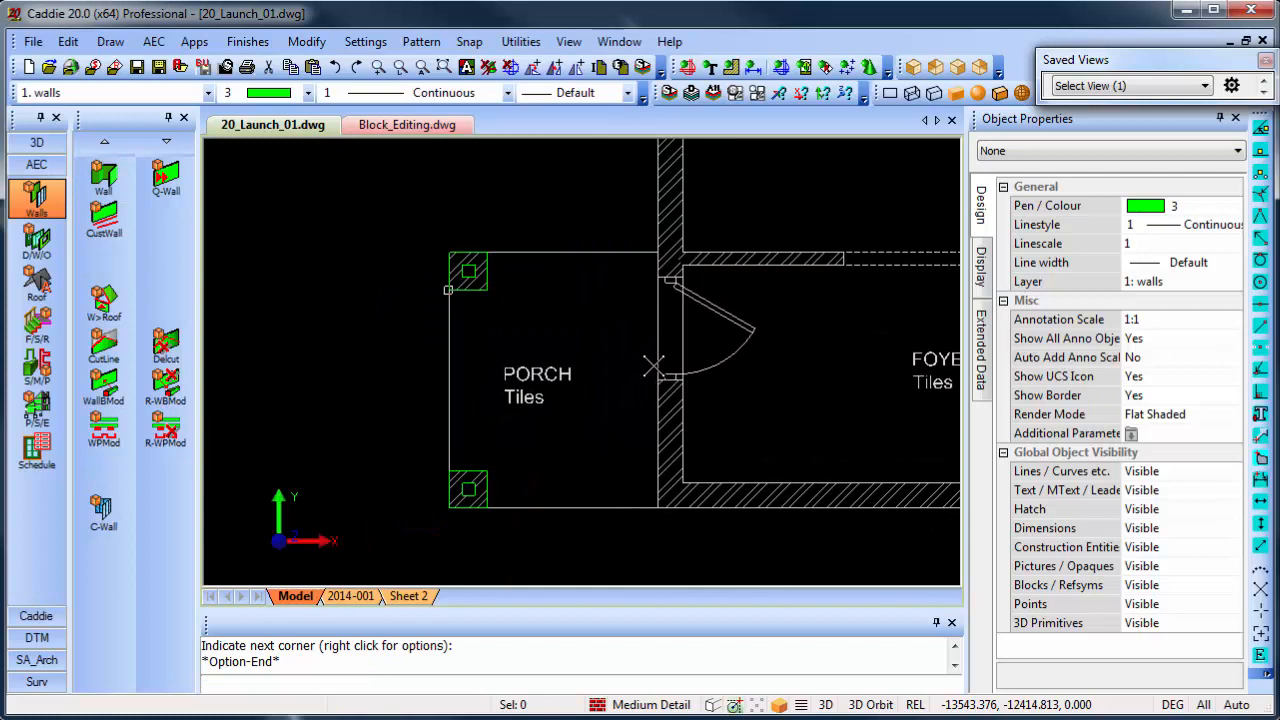
- Bring the dimensioned gable drawing and the blank rectangle beside it into view, and close the object properties display
mouse_move(650, 364)
middle_mouse_down()
mouse_move(614, 340)
mouse_move(585, 357)
mouse_move(485, 363)
middle_mouse_up()
scroll(500, 372, "down", 1)
scroll(448, 408, "down", 4)
middle_click_drag(835, 410, 483, 243)
mouse_move(780, 374)
middle_mouse_down()
mouse_move(562, 367)
mouse_move(582, 381)
middle_mouse_up()
scroll(503, 376, "up", 1)
scroll(503, 376, "up", 2)
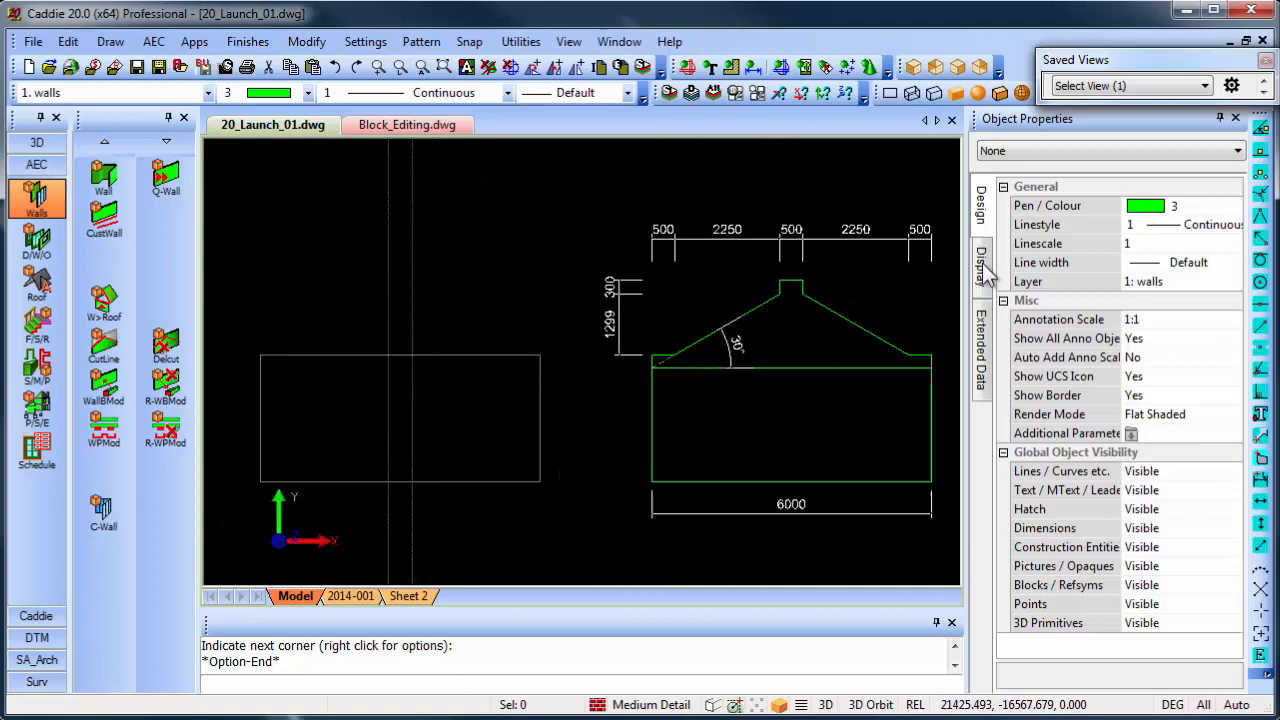
left_click(1236, 118)
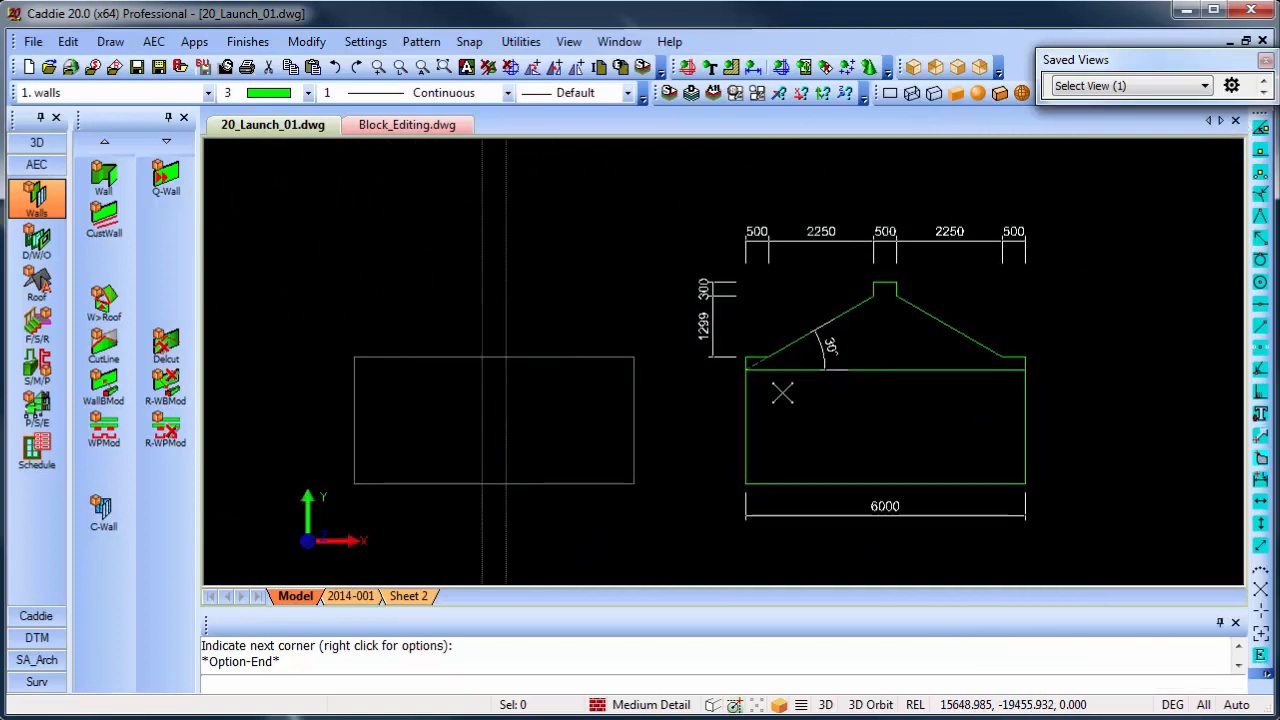
middle_click_drag(749, 391, 771, 391)
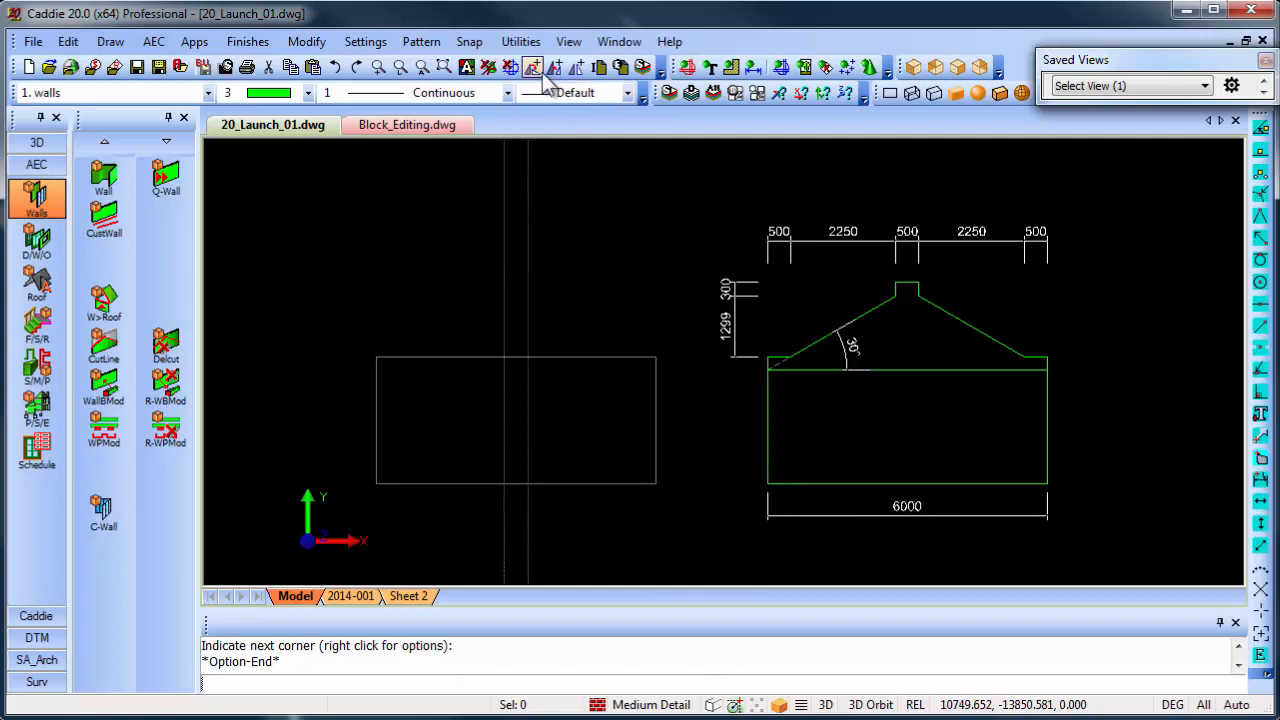
- Add 30 and -30 as additional polar tracking angles in the polar snap settings
left_click(474, 44)
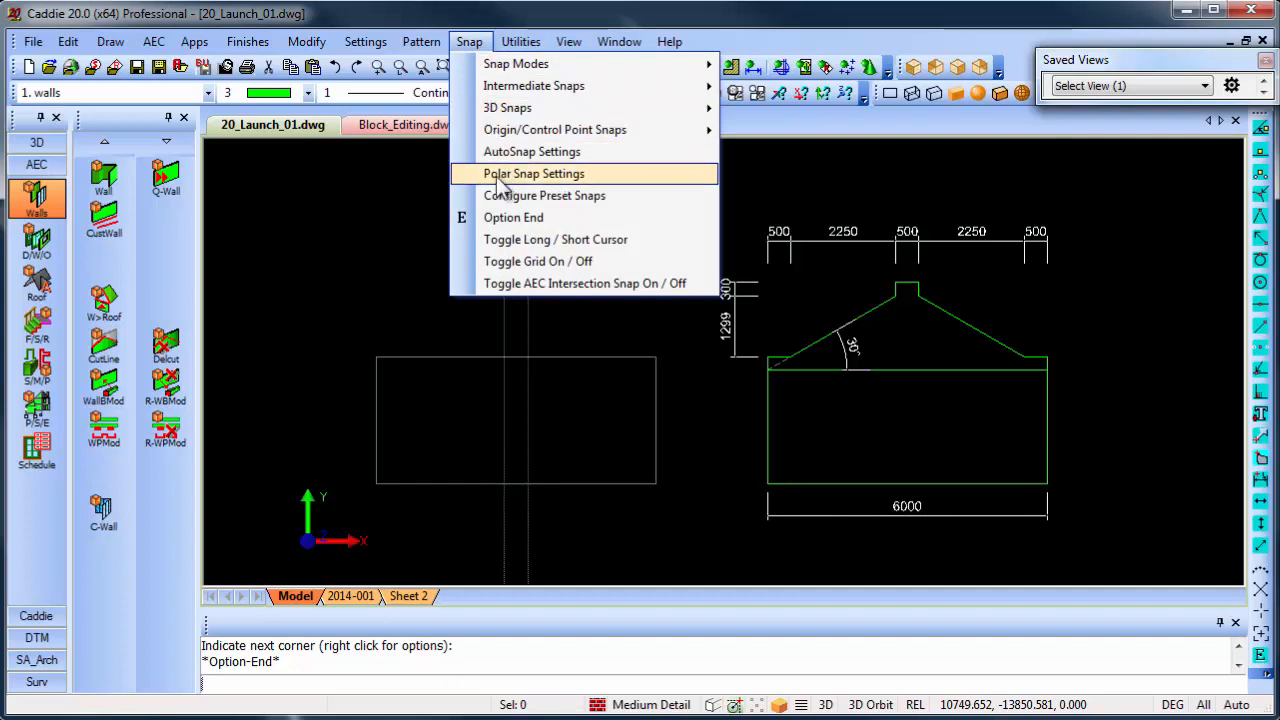
left_click(570, 174)
left_click_drag(615, 206, 500, 212)
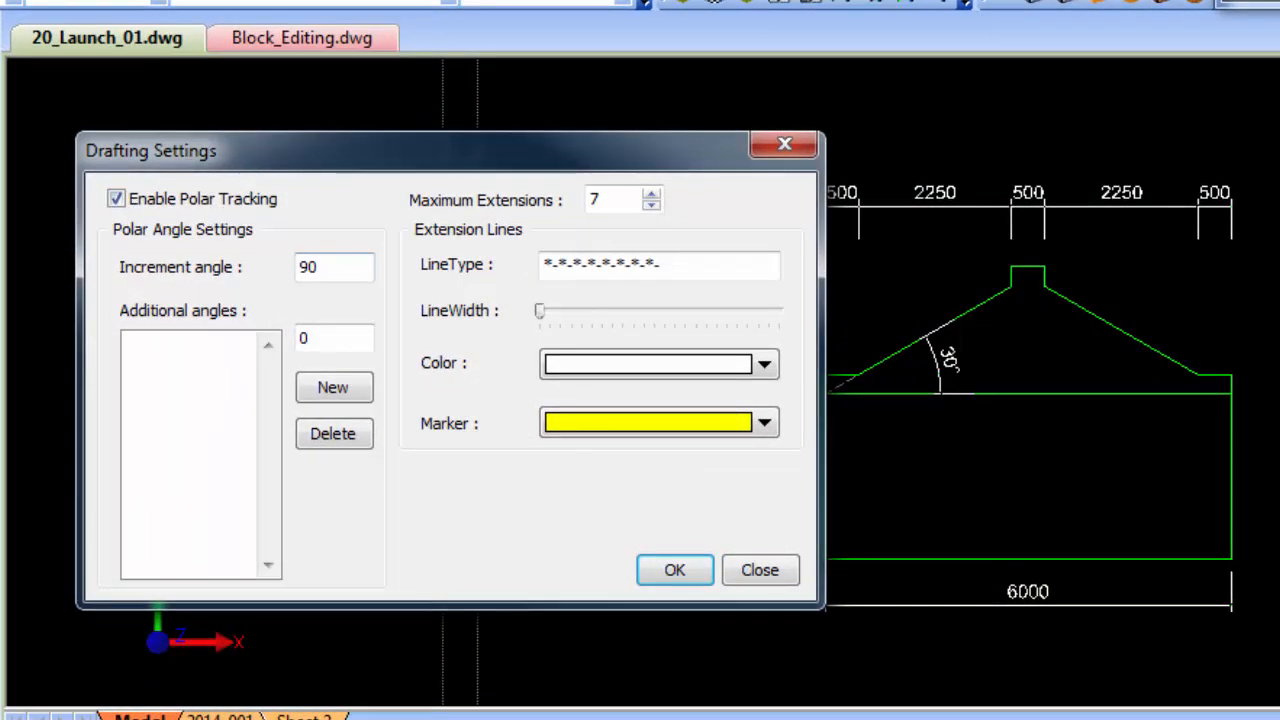
left_click(328, 267)
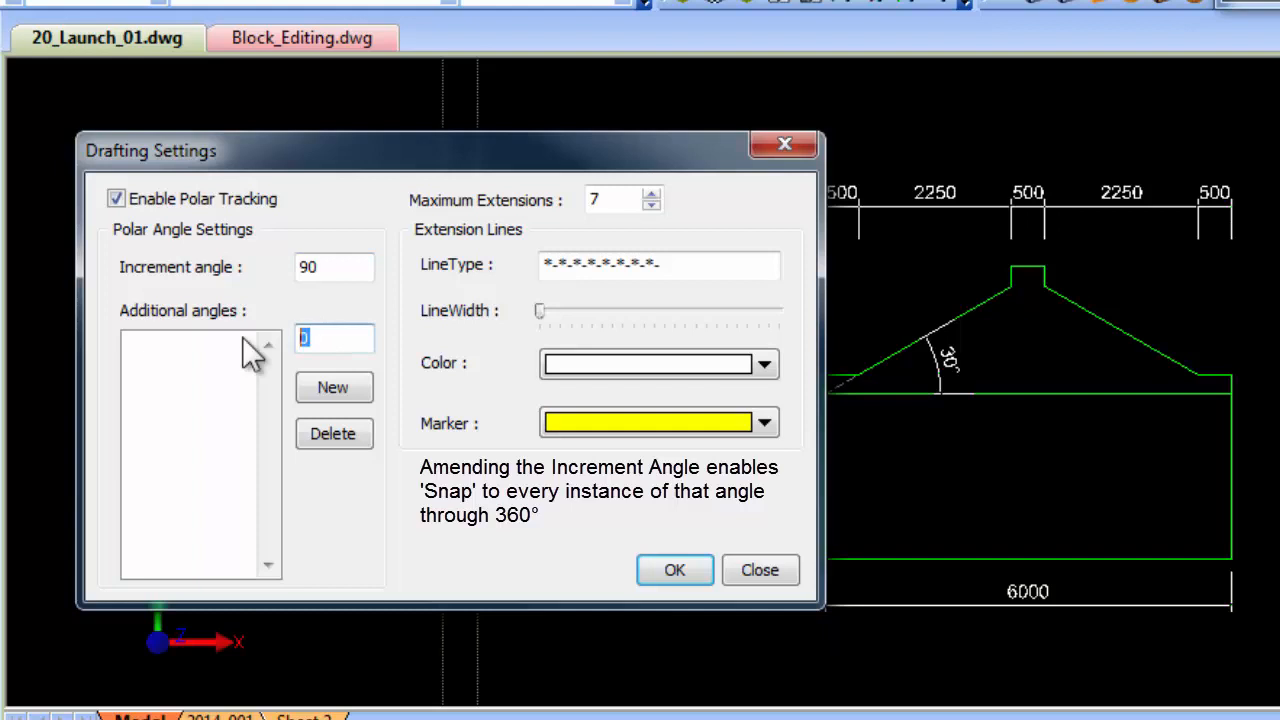
type("30")
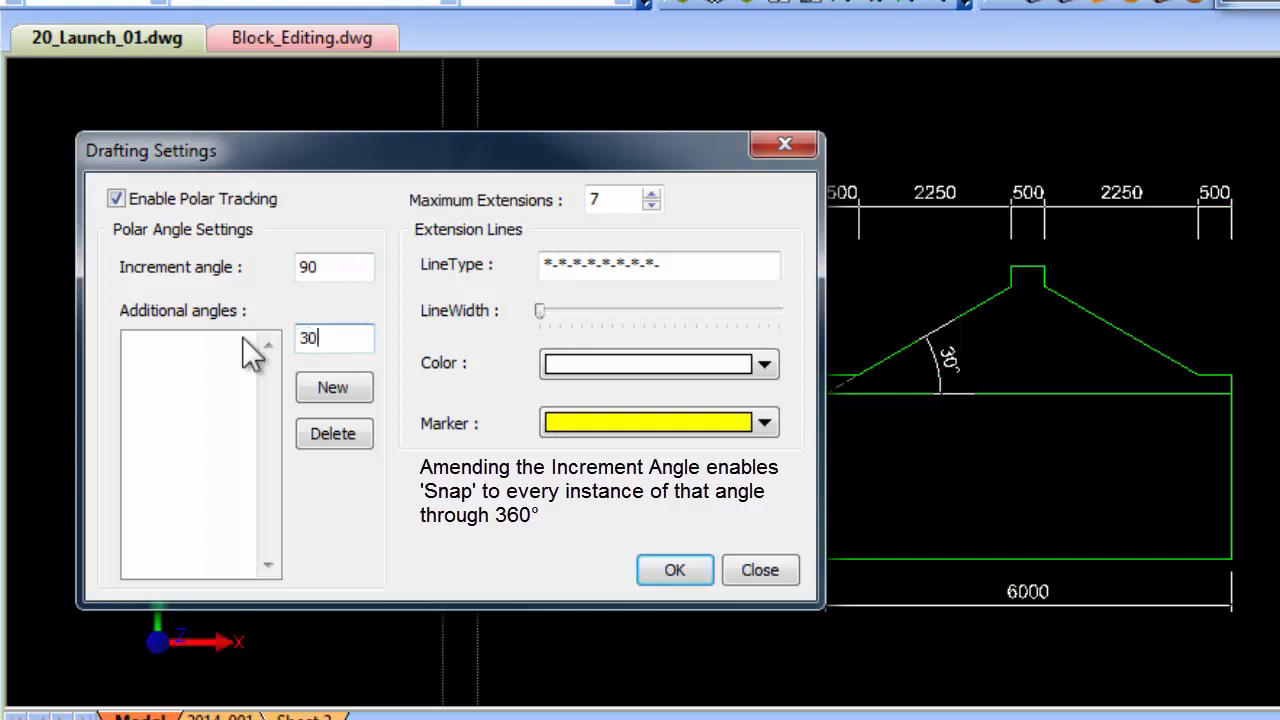
left_click(341, 386)
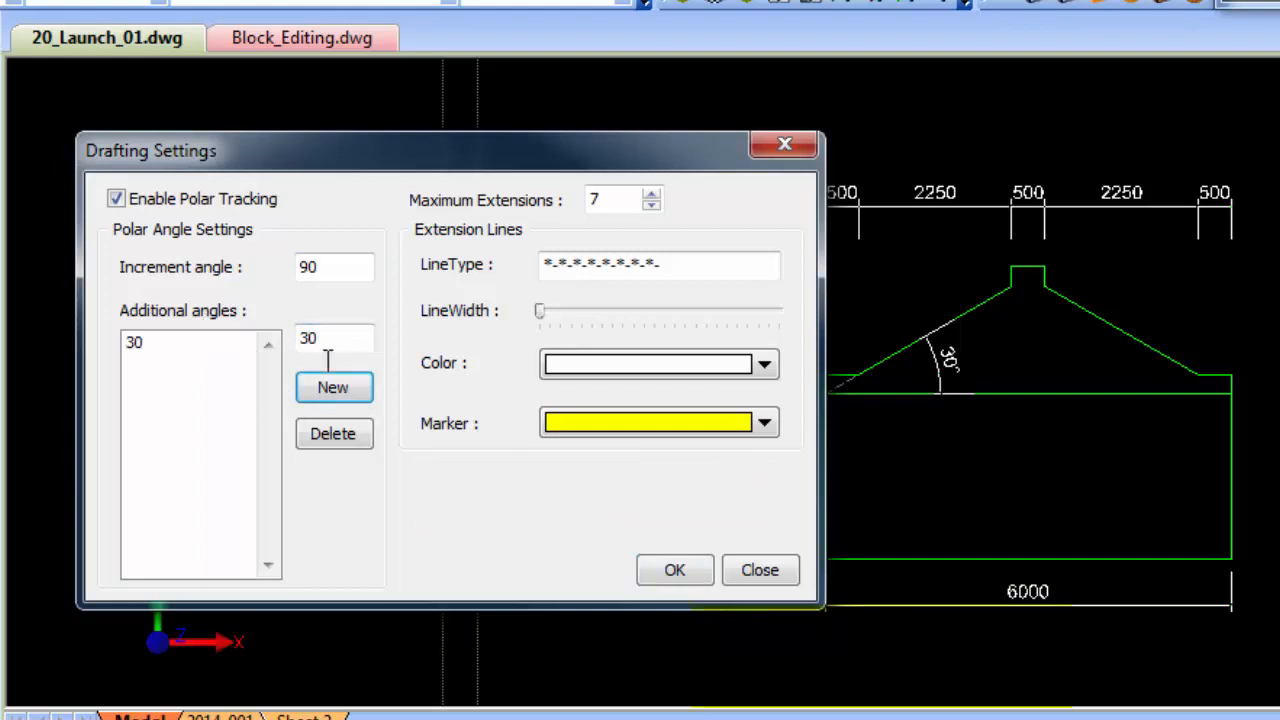
left_click_drag(330, 337, 212, 335)
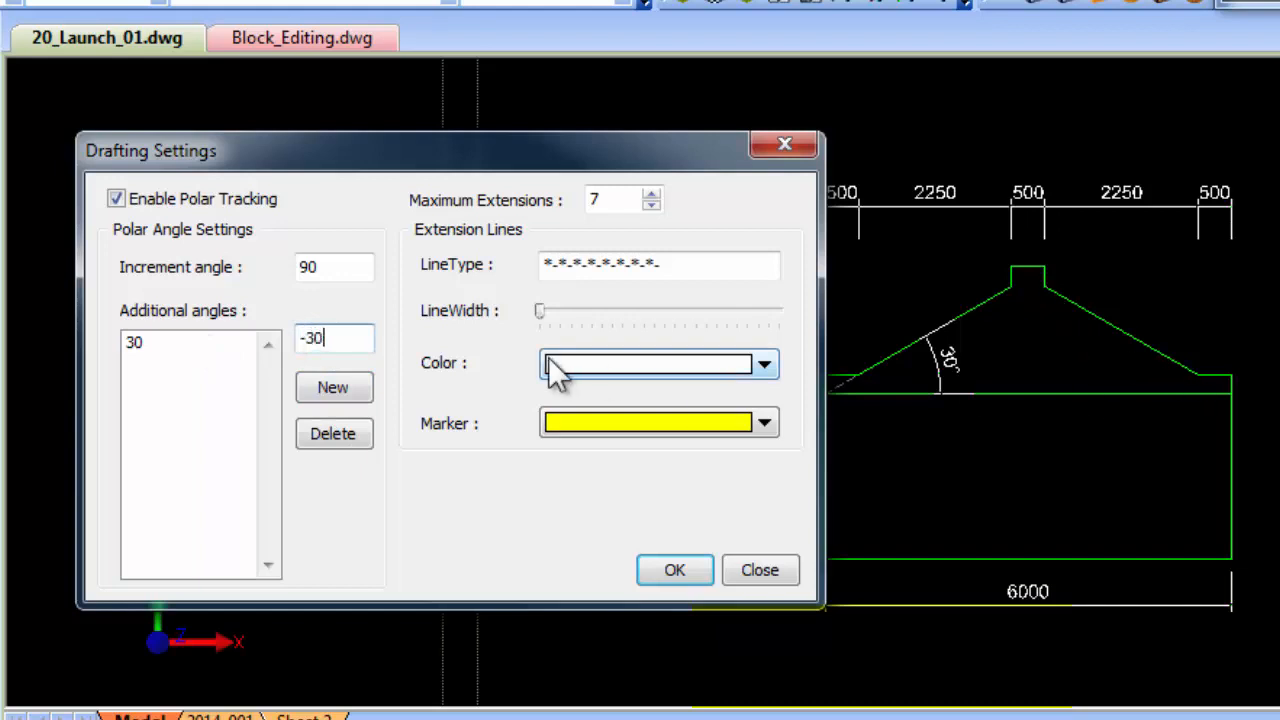
left_click(348, 388)
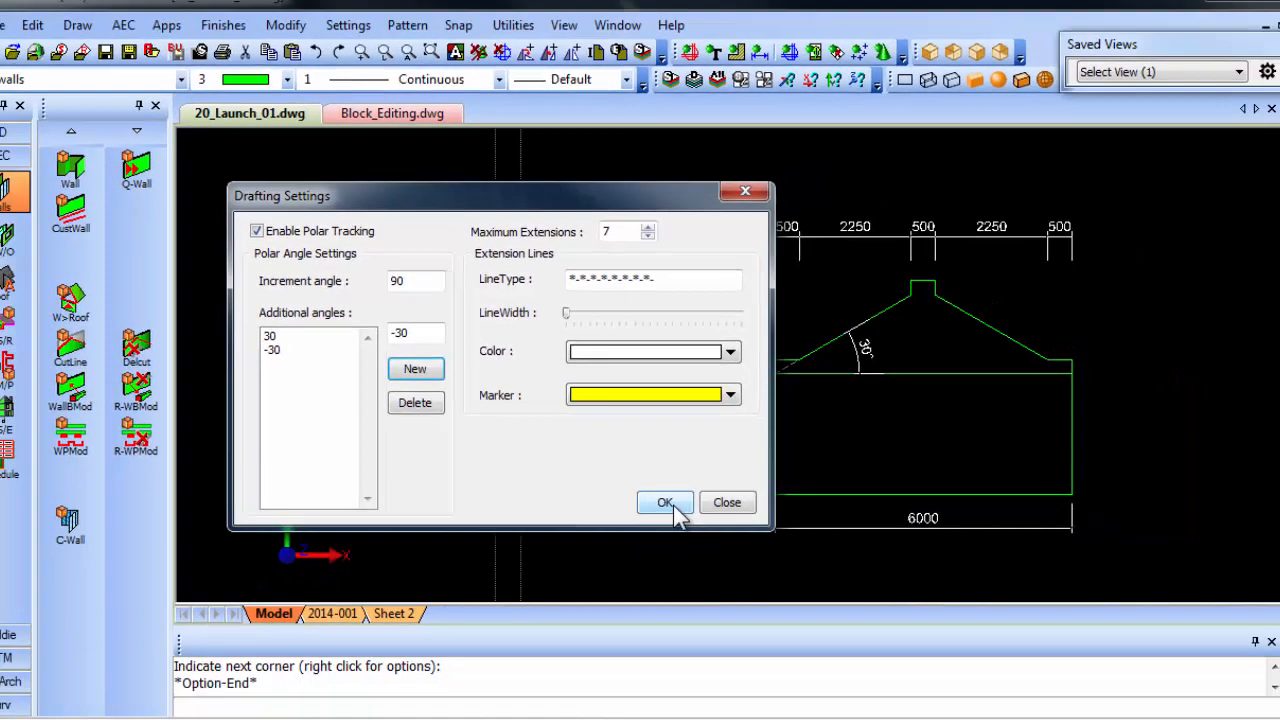
left_click(674, 569)
- Draw a 500 mm horizontal line from the blank rectangle's upper-left corner along its top edge
scroll(506, 448, "up", 1)
middle_click_drag(742, 480, 685, 498)
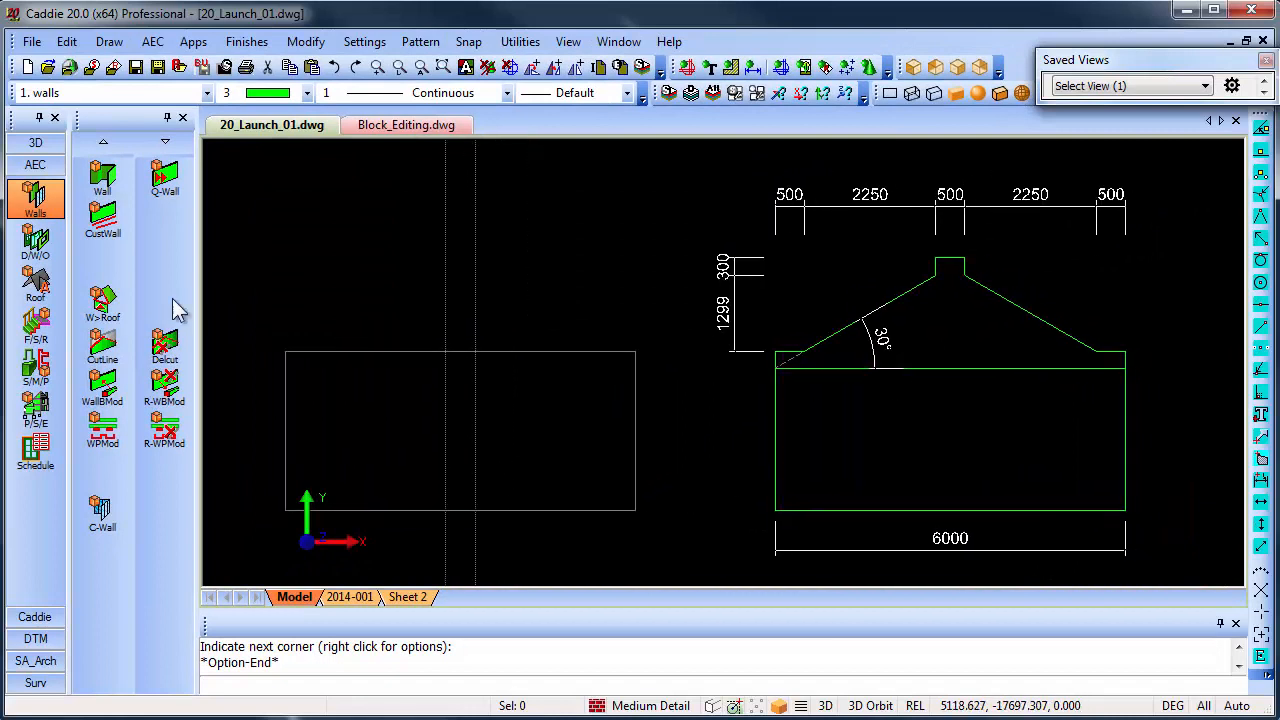
left_click(35, 614)
left_click(35, 222)
left_click(102, 176)
left_click(285, 352)
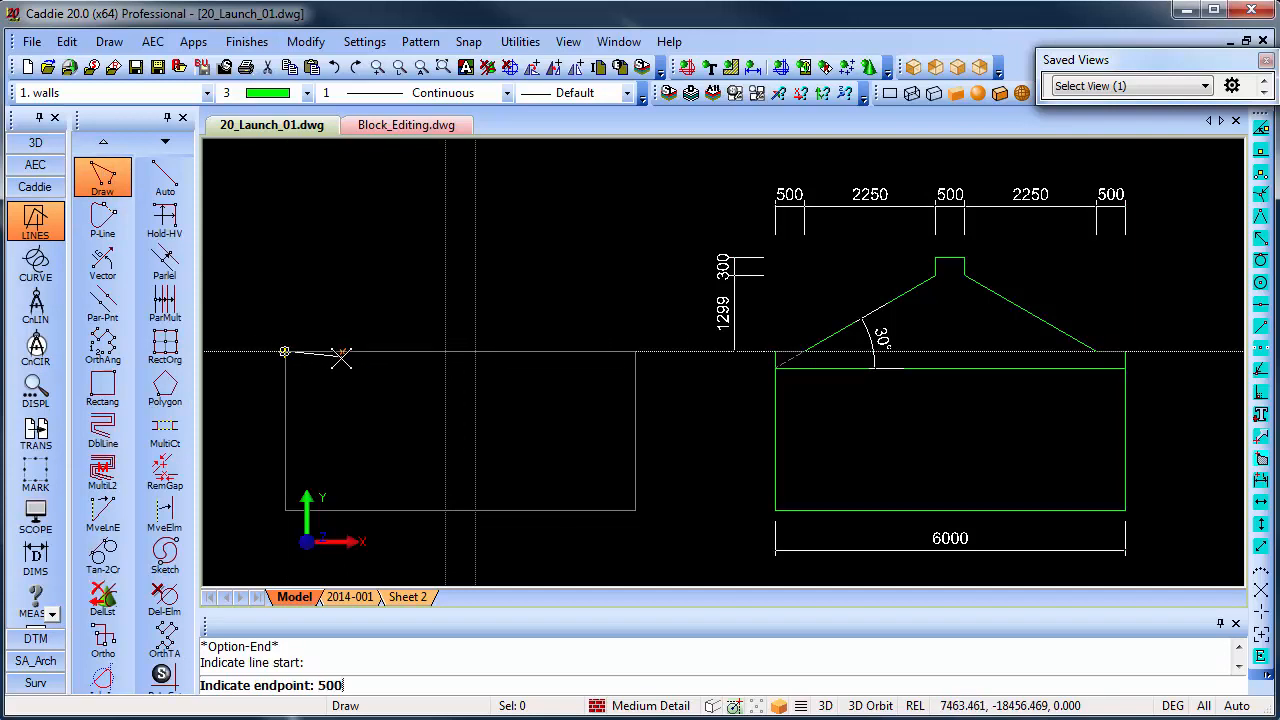
type("500")
key("Return")
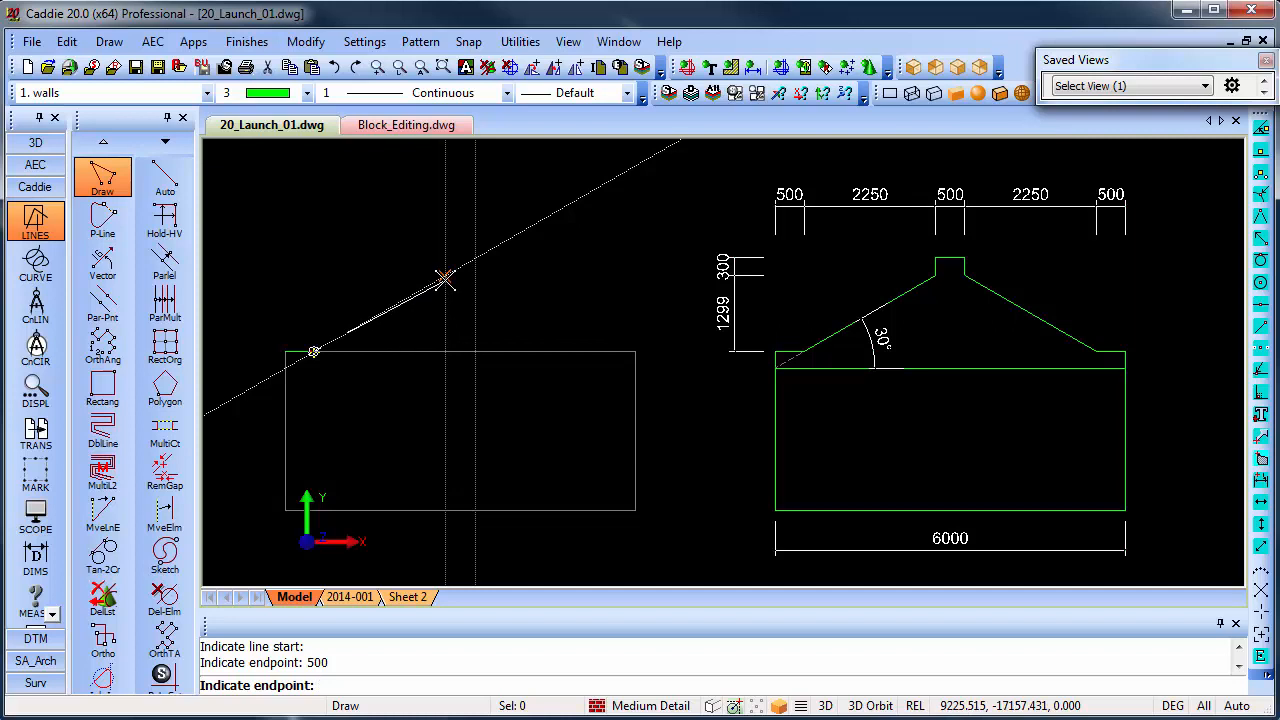
- Continue the line at 30° to the first vertical guide, then outline the apex block 300 mm high between the two guides
left_click(445, 277)
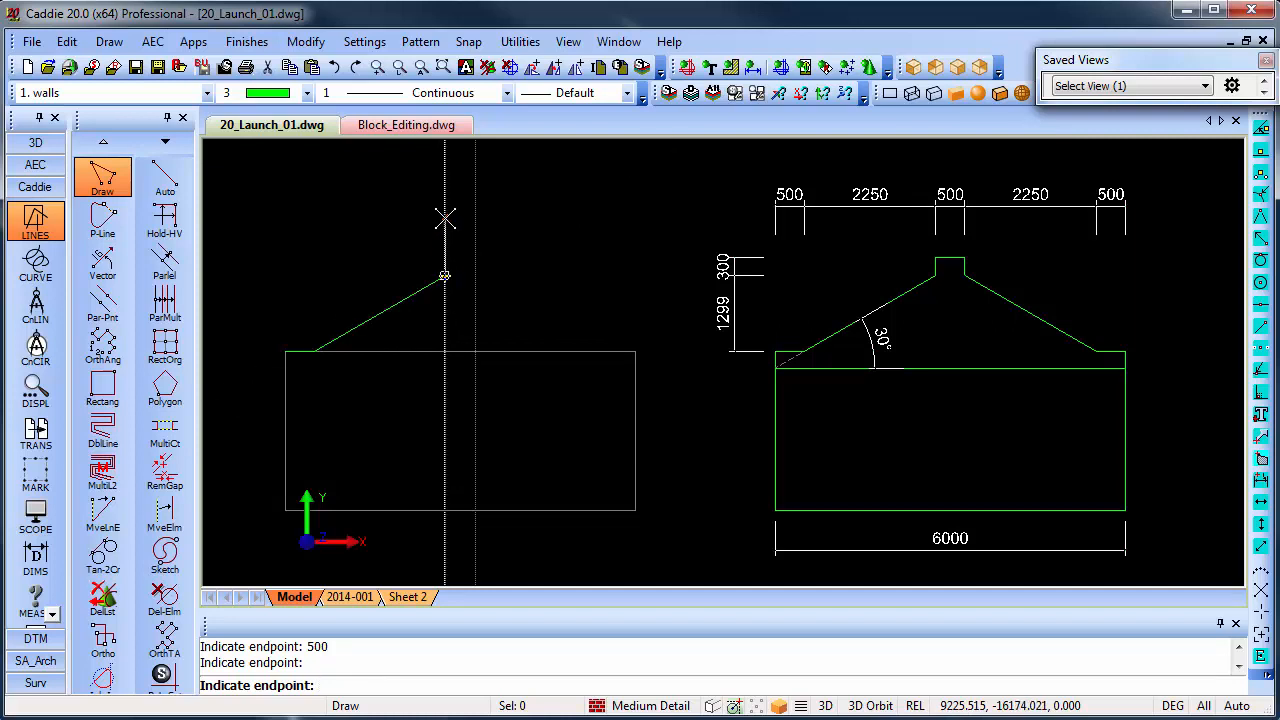
key("Return")
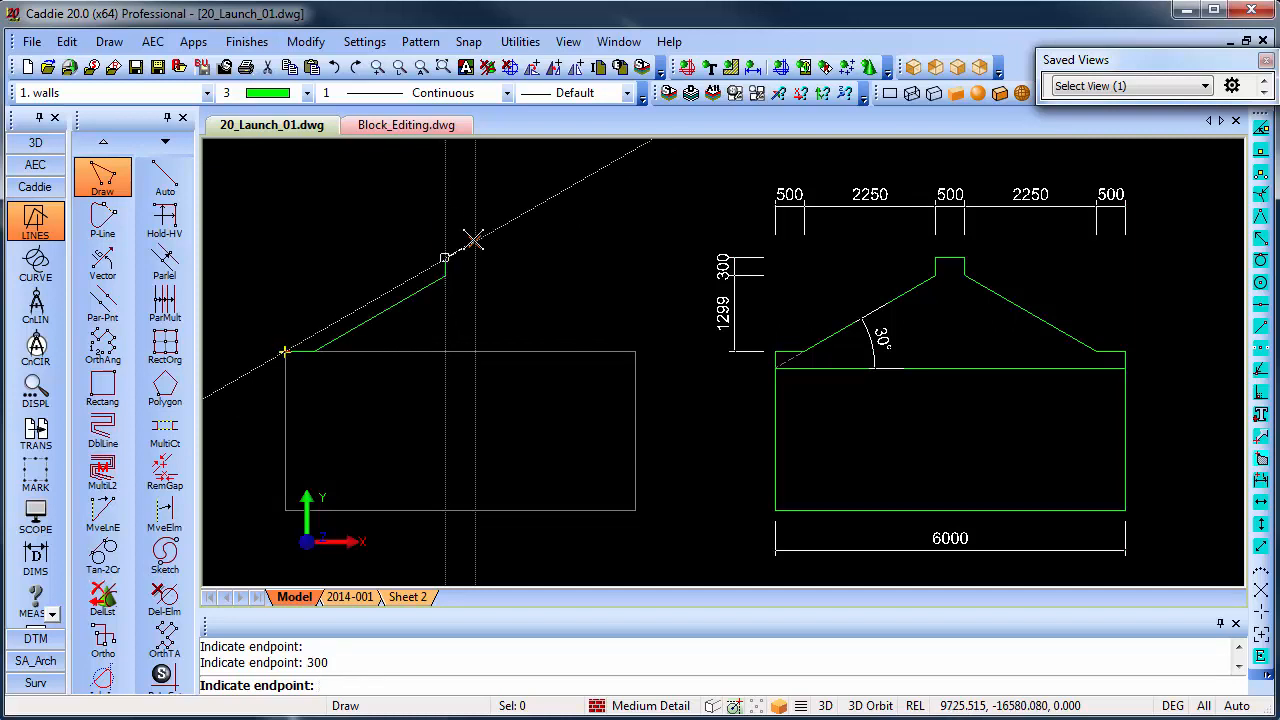
left_click(478, 259)
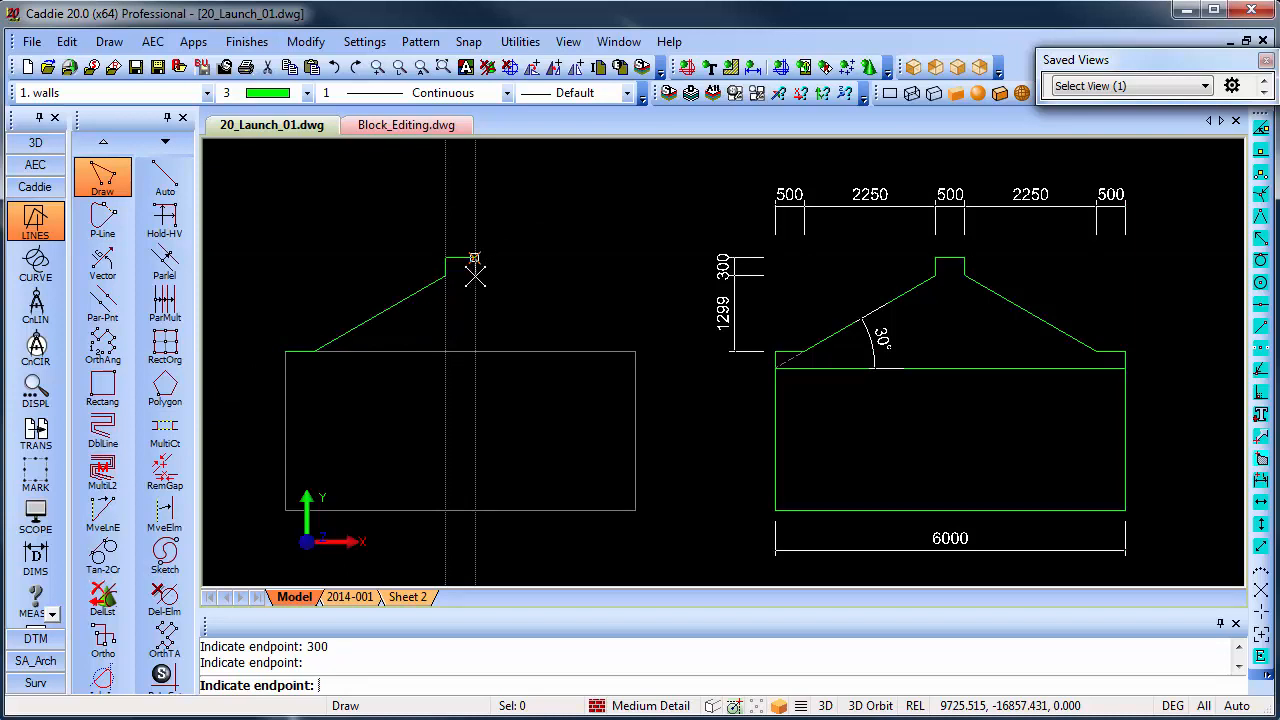
scroll(474, 274, "up", 3)
left_click(472, 274)
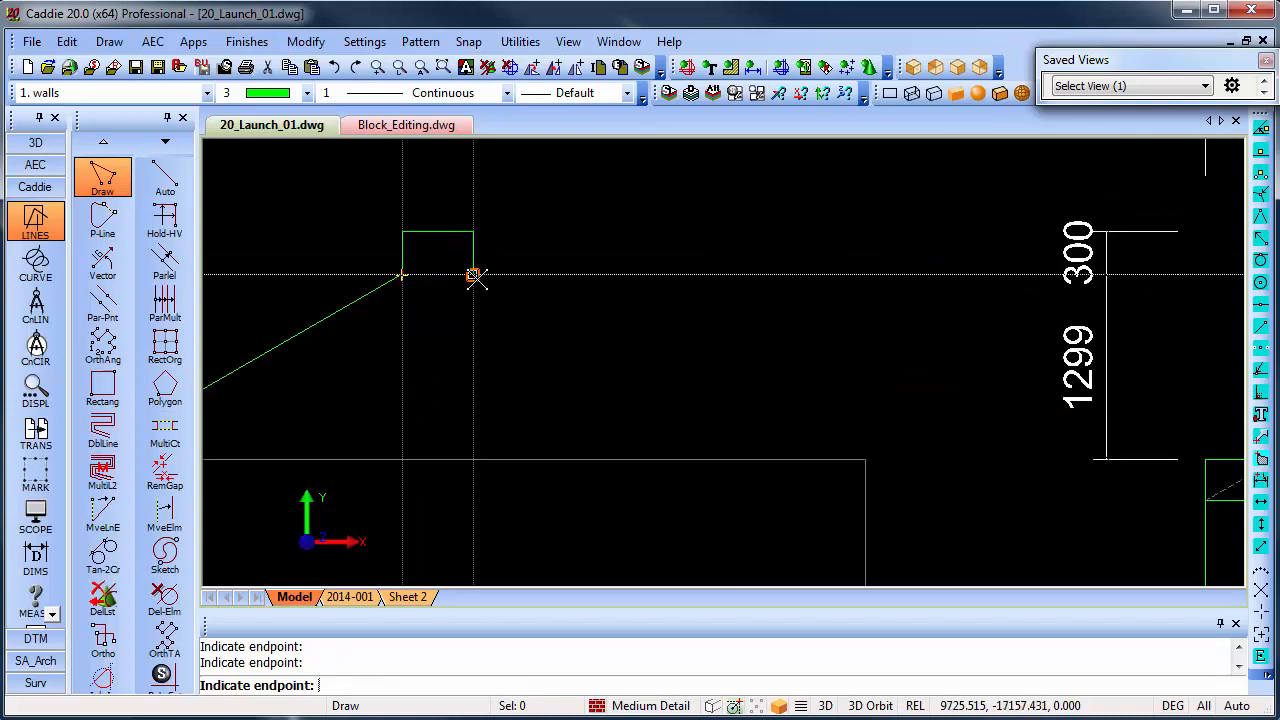
- Continue the outline down at -30° to the rectangle's top edge, then horizontally to its upper-right corner, and end the line
left_click(796, 459)
left_click(860, 459)
scroll(749, 309, "down", 3)
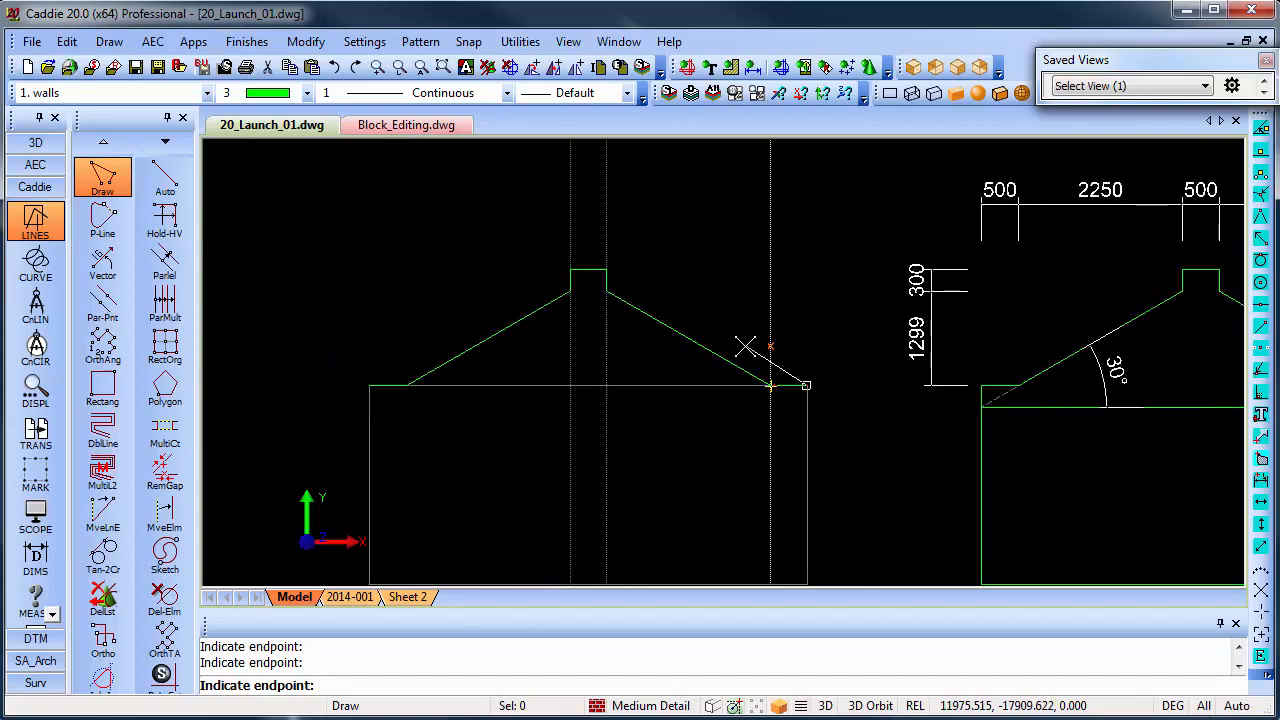
right_click(787, 320)
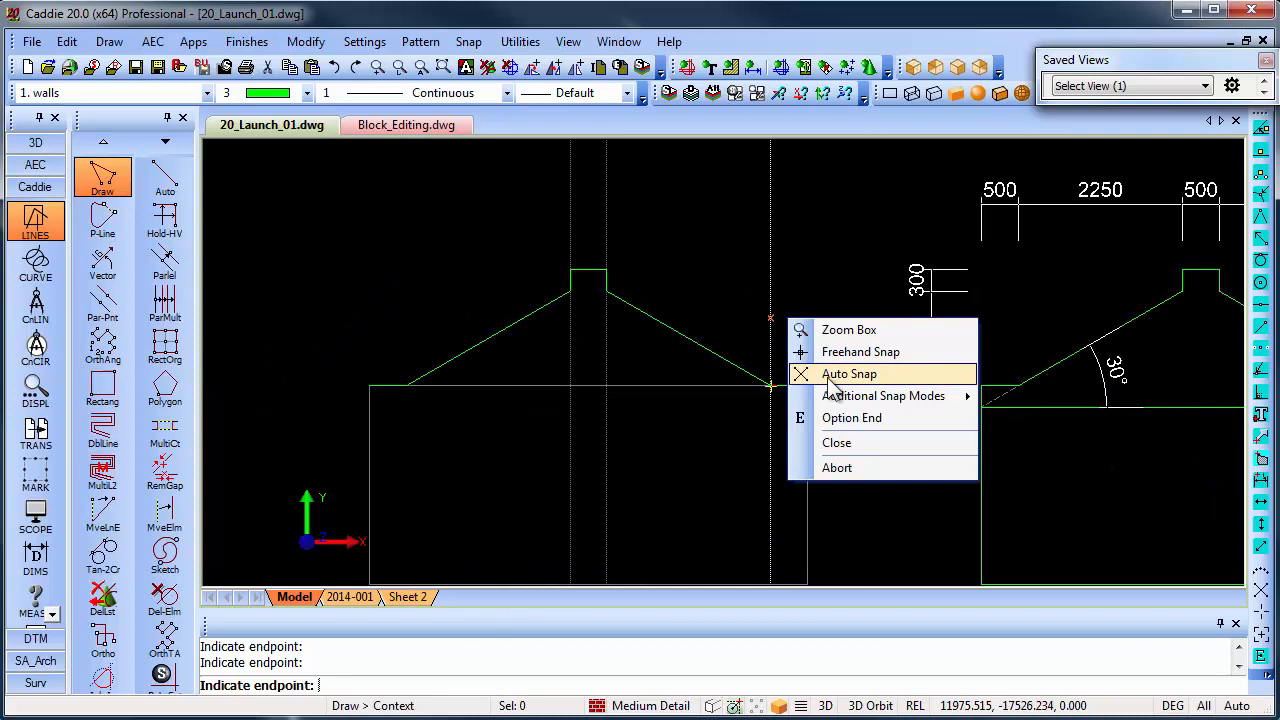
left_click(862, 419)
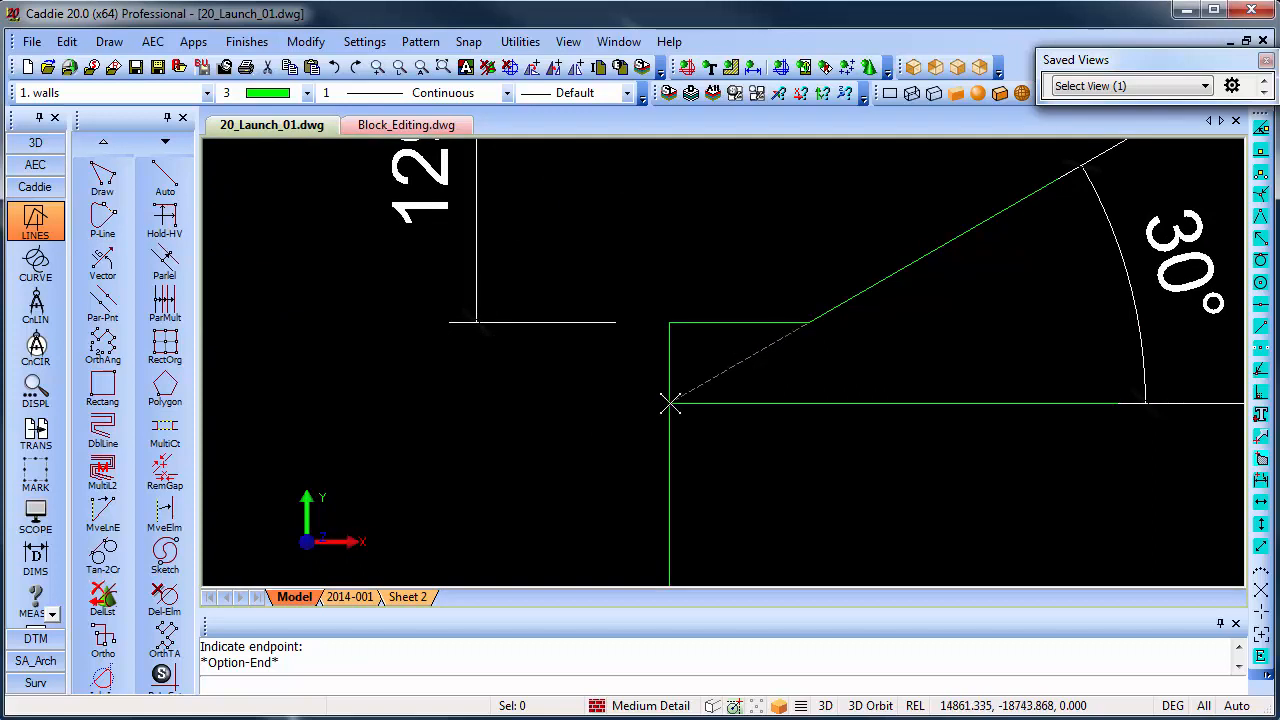
- Start an Auto line where the extension of the gable's left slope meets the rectangle's left edge, using the Extension snap
scroll(670, 403, "down", 4)
scroll(491, 394, "up", 3)
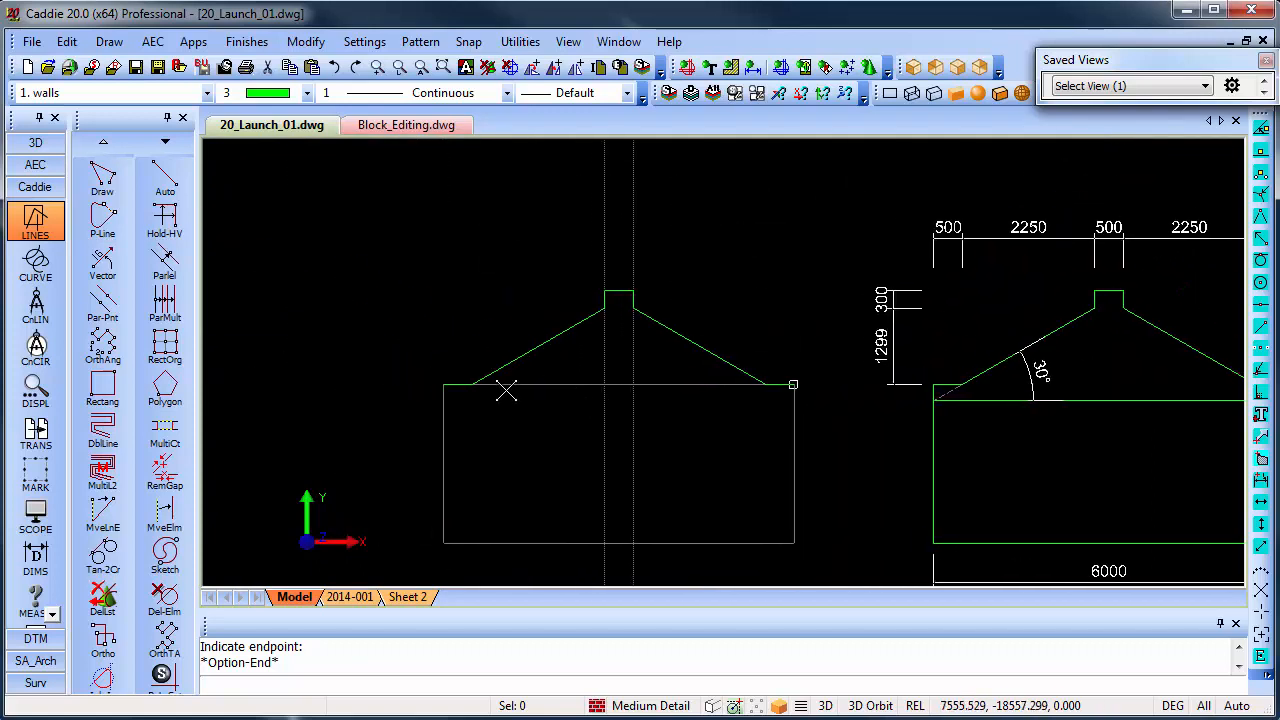
scroll(554, 406, "up", 1)
middle_click_drag(751, 421, 674, 400)
scroll(685, 425, "down", 1)
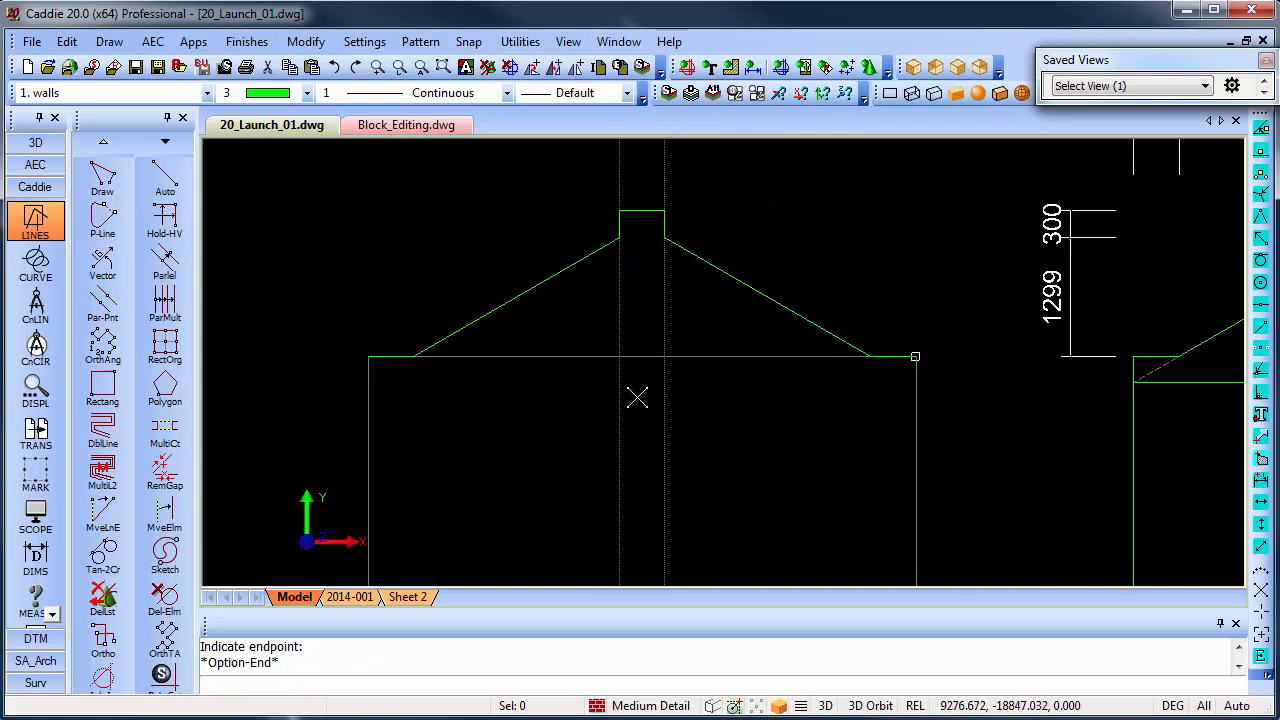
left_click(164, 178)
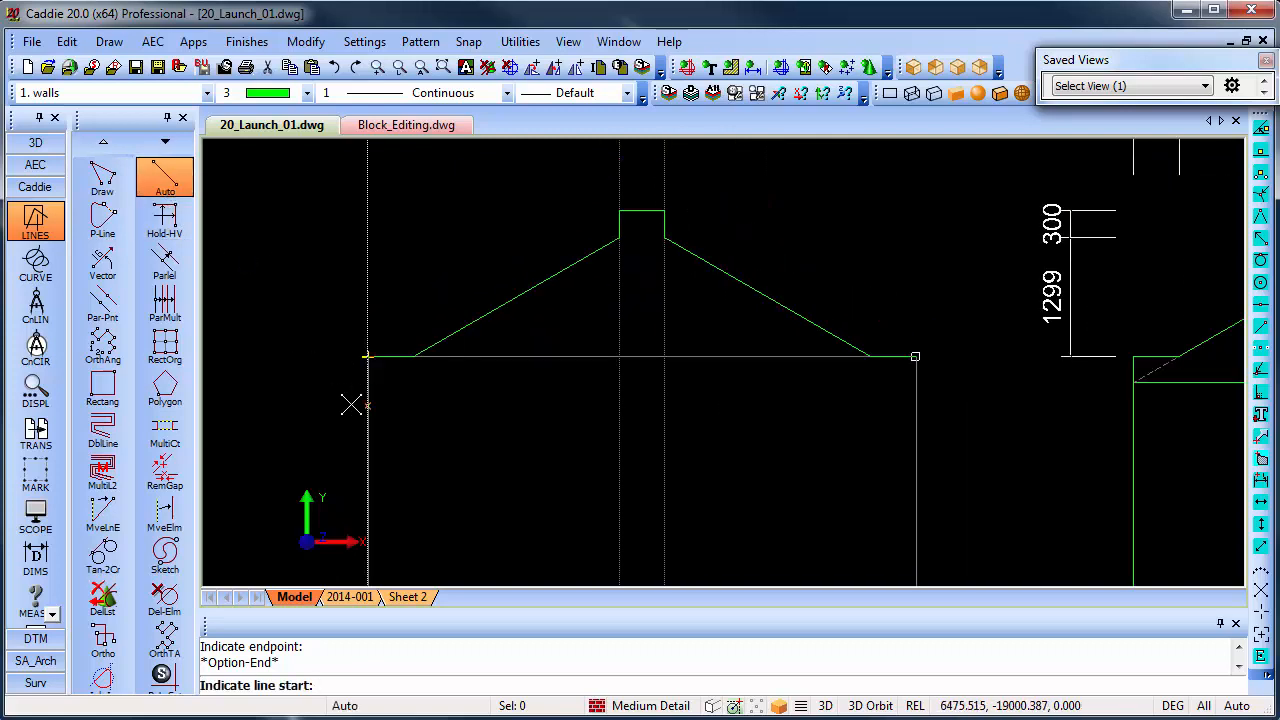
scroll(385, 400, "up", 1)
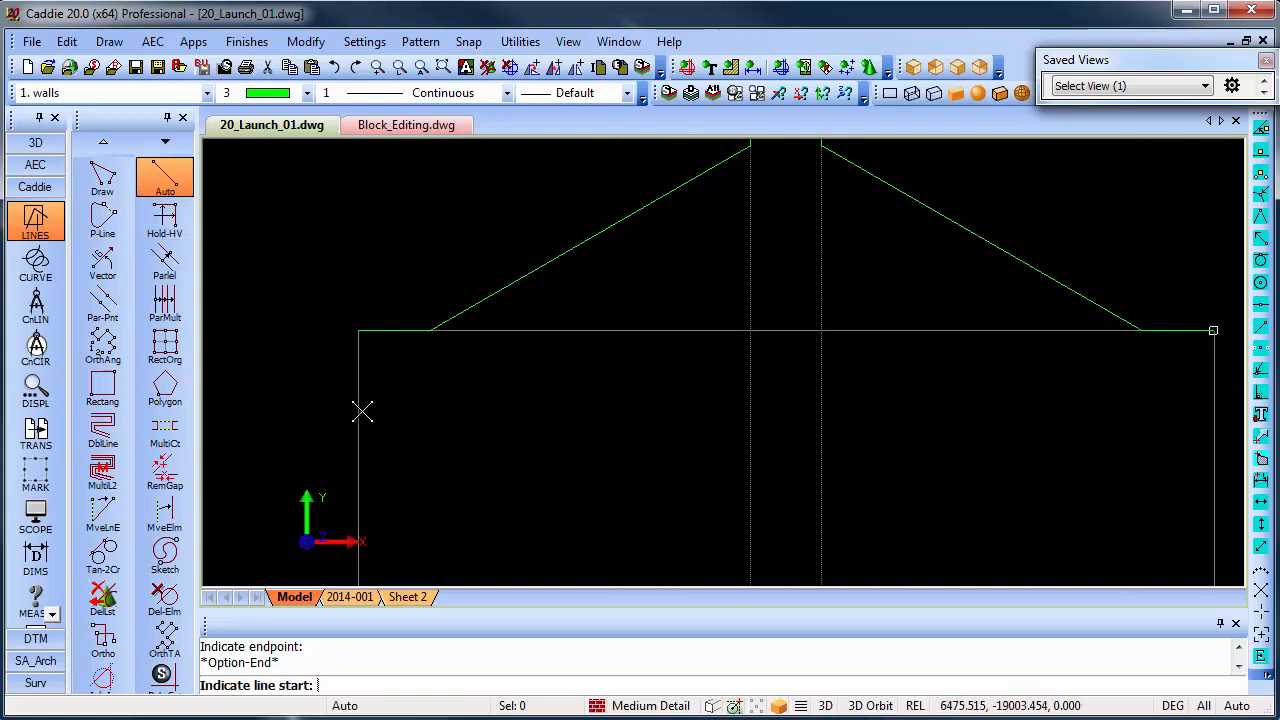
right_click(497, 208)
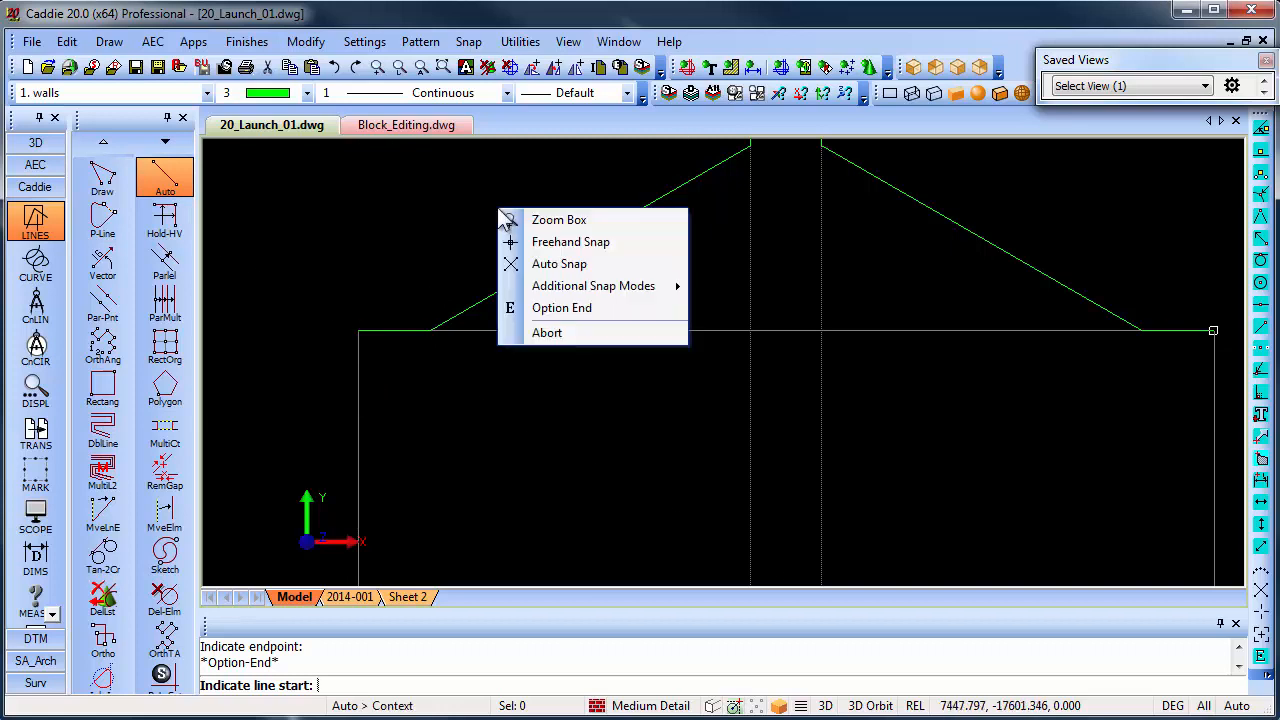
mouse_move(558, 288)
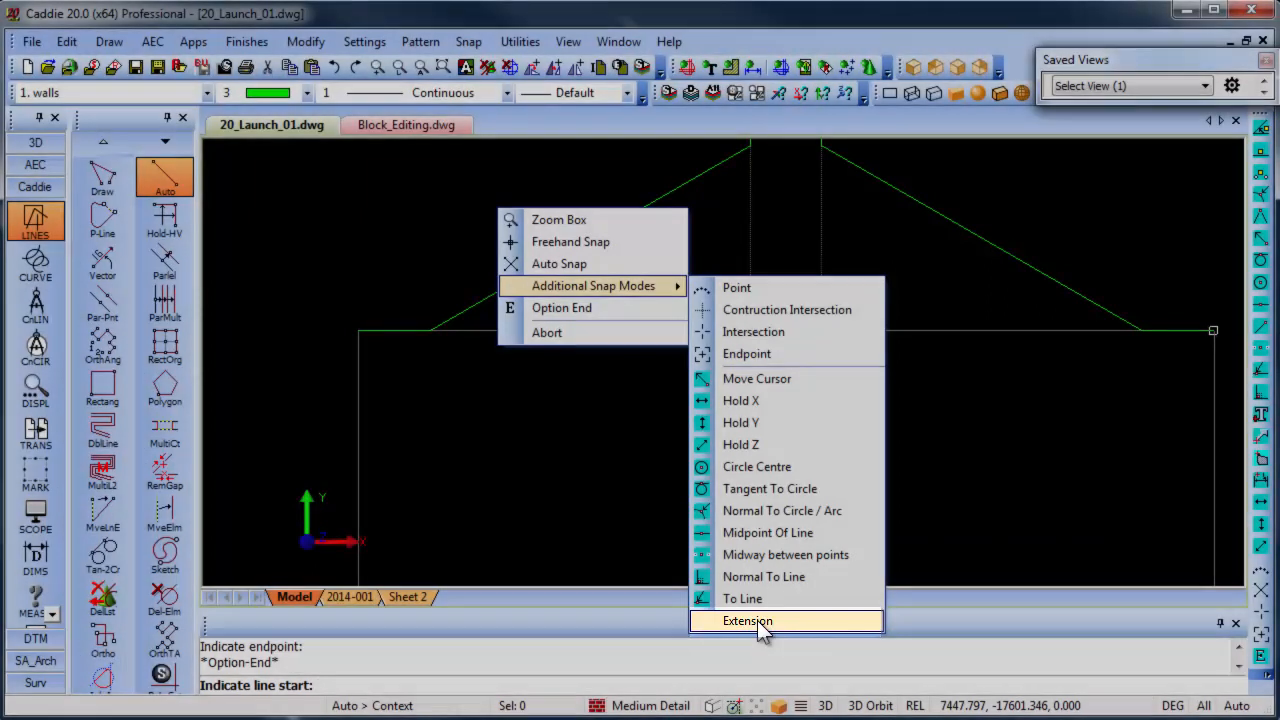
left_click(757, 621)
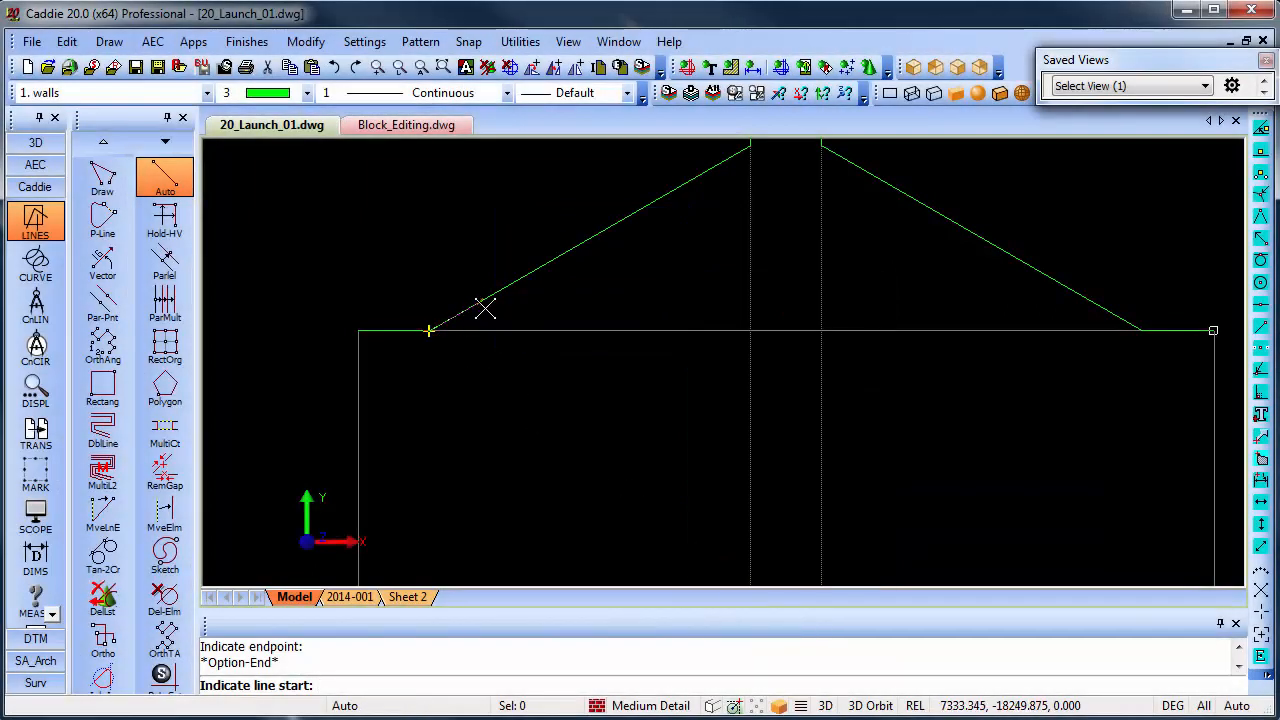
left_click(357, 347)
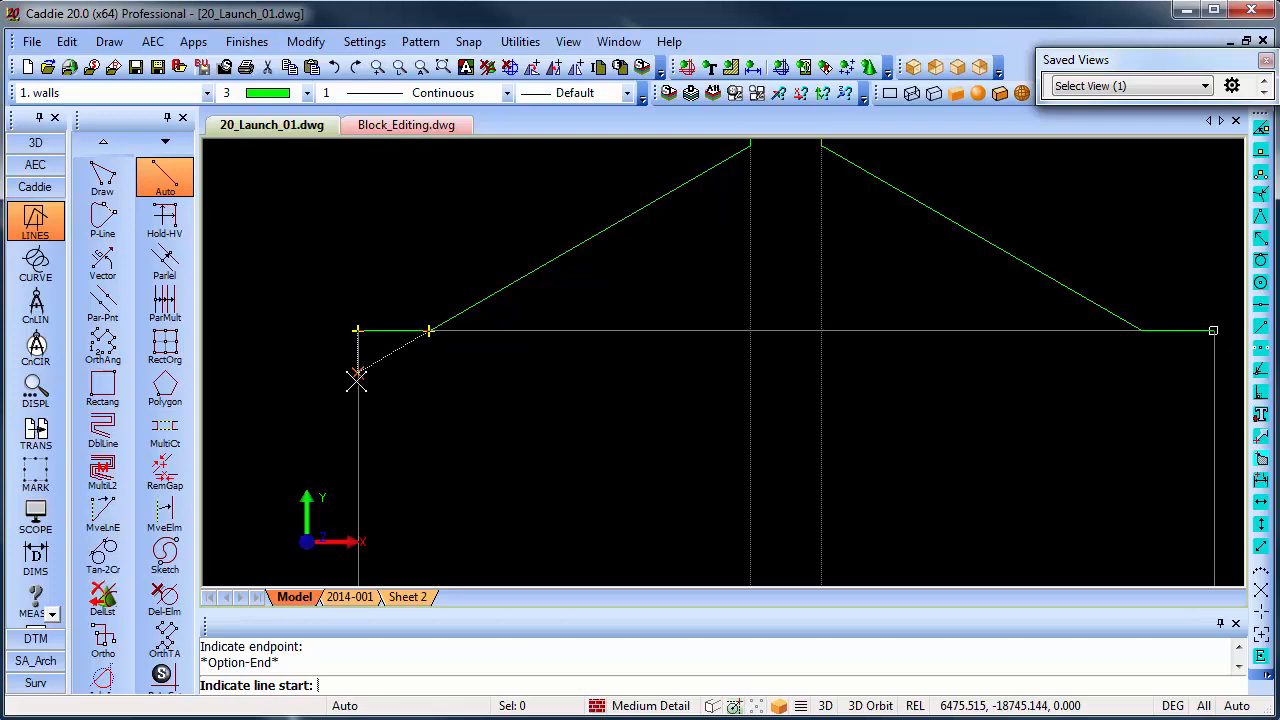
left_click(357, 378)
- Finish the line horizontally at the rectangle's right edge and end the command
middle_click_drag(586, 419, 453, 416)
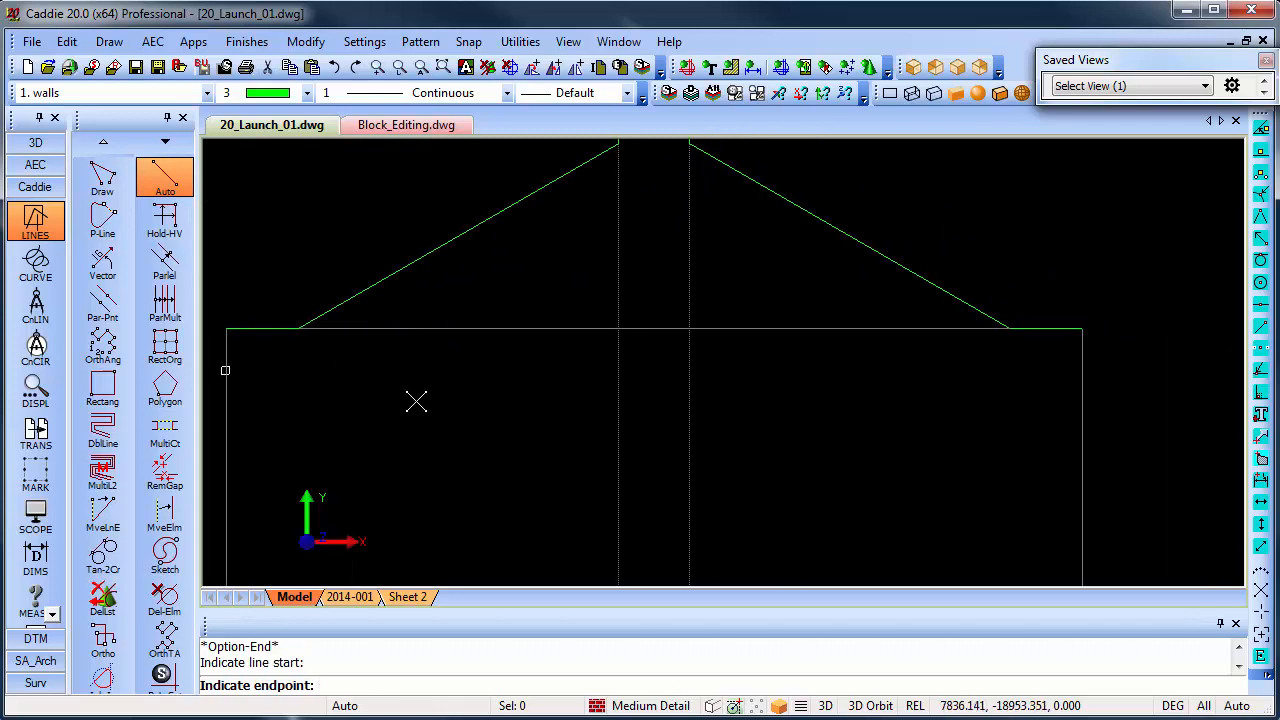
left_click(1082, 371)
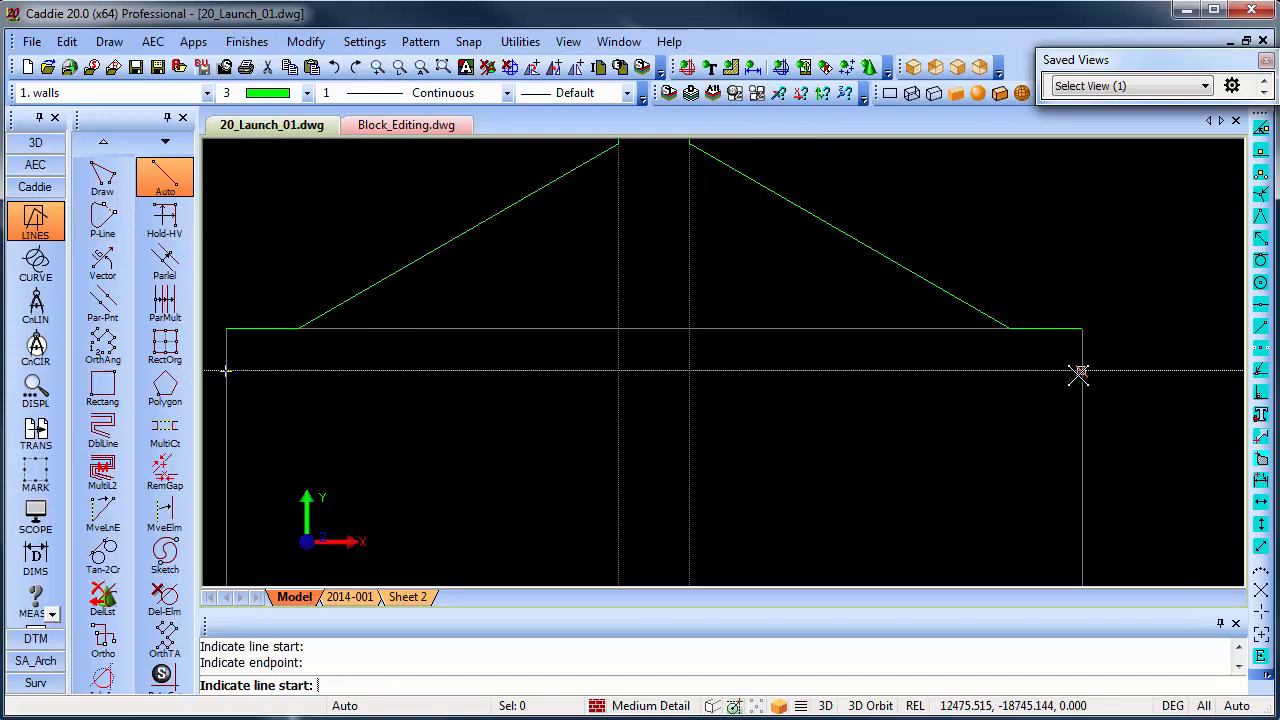
scroll(568, 386, "down", 2)
mouse_move(916, 467)
middle_mouse_down()
mouse_move(661, 438)
mouse_move(687, 468)
middle_mouse_up()
scroll(659, 442, "down", 2)
key("Escape")
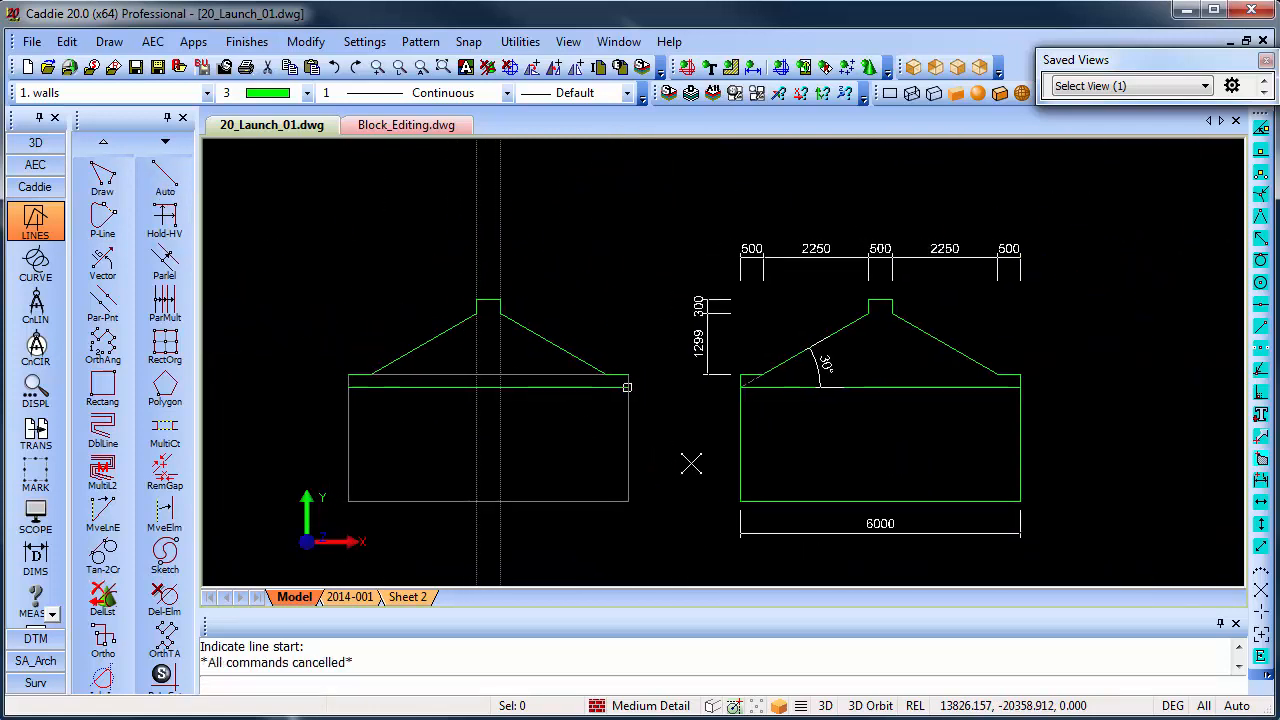
middle_click_drag(936, 467, 946, 466)
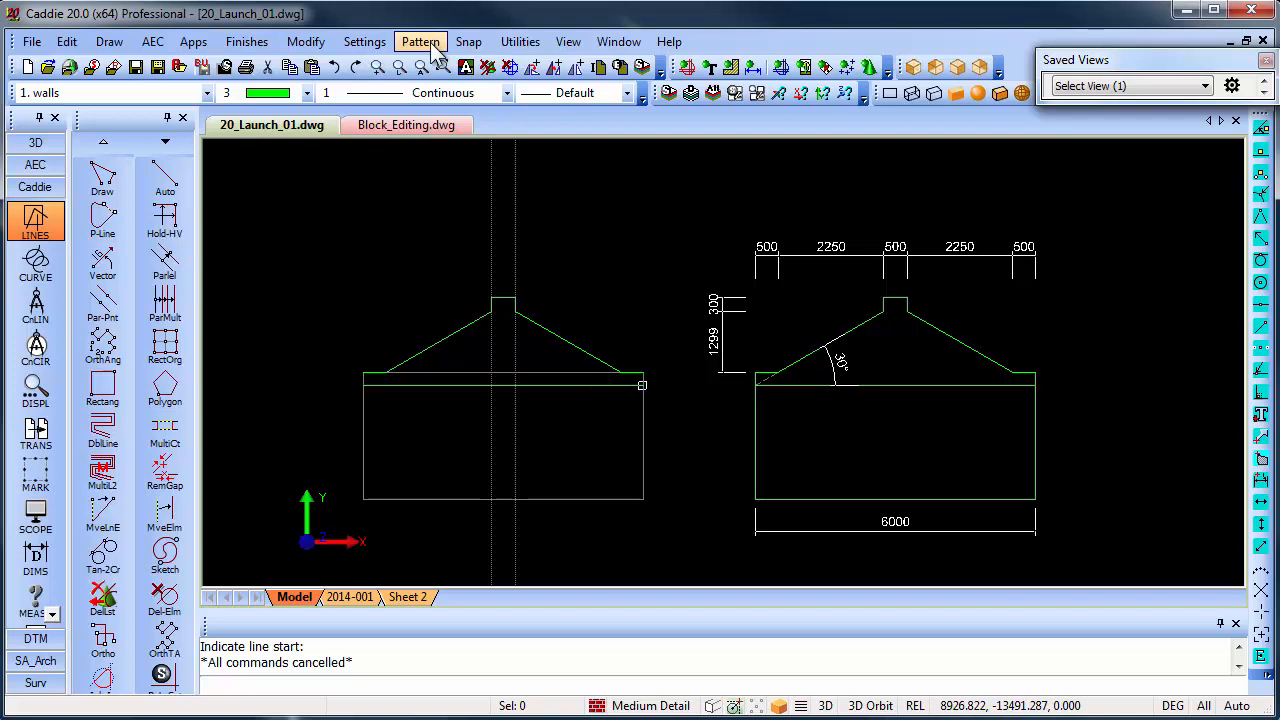
- Delete the additional angles 30 and -30 from the polar snap settings, and return to freehand snapping
left_click(470, 42)
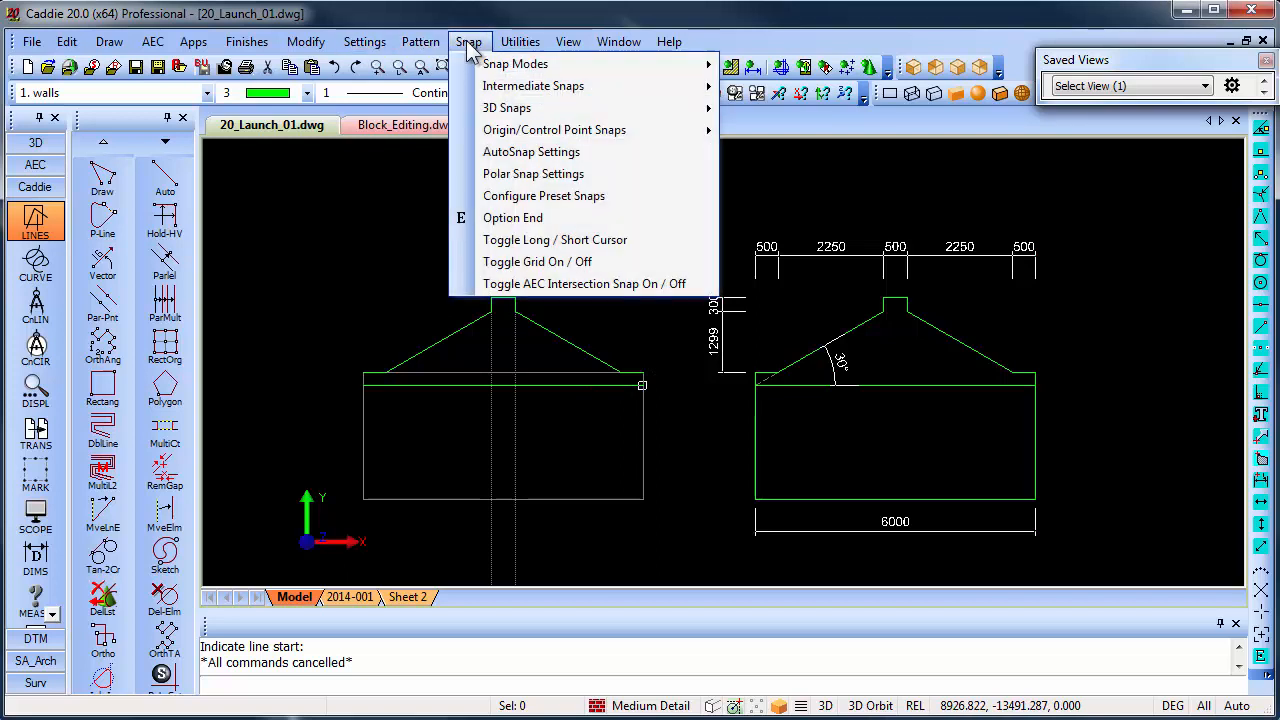
left_click(517, 178)
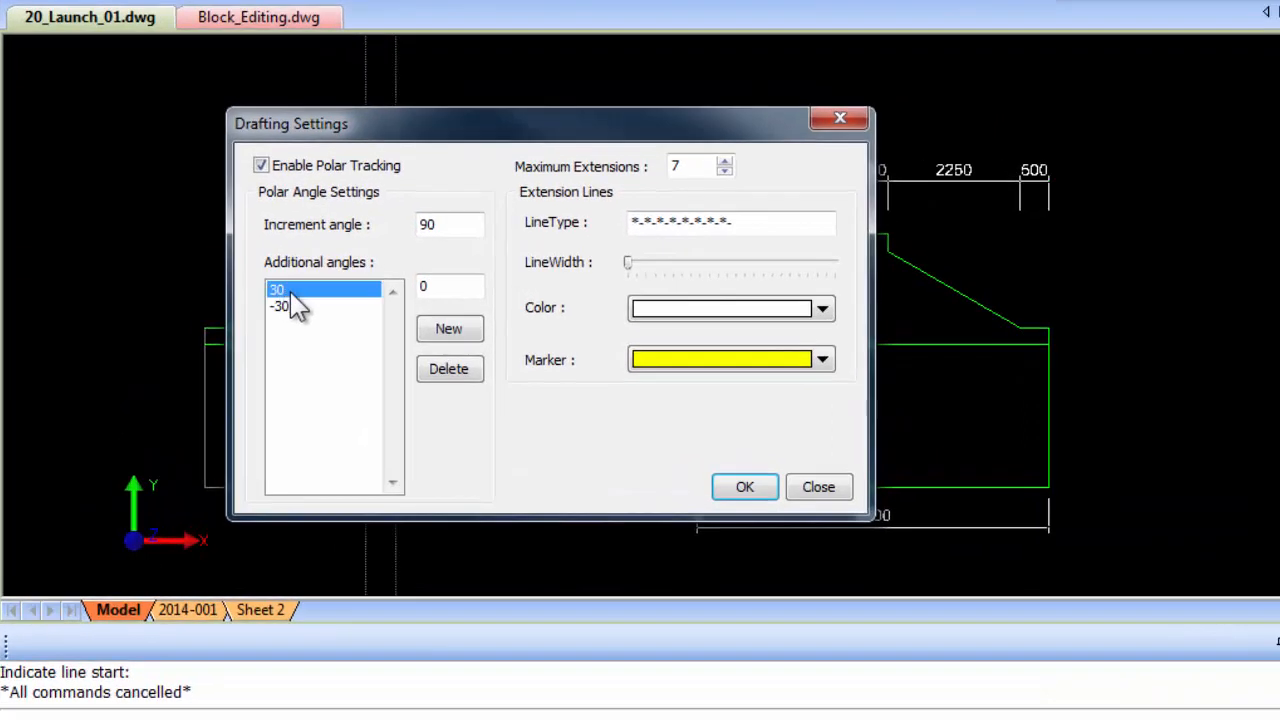
left_click(449, 369)
left_click(285, 290)
left_click(446, 370)
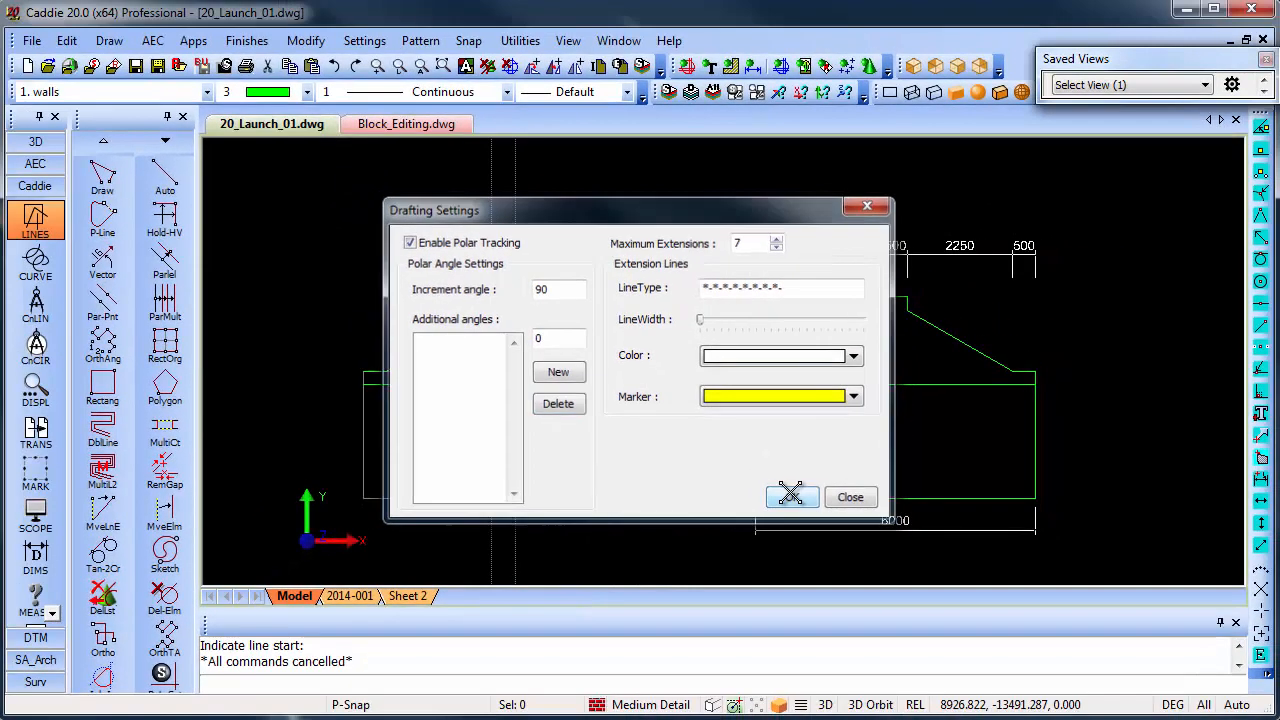
left_click(775, 493)
right_click(633, 232)
left_click(690, 253)
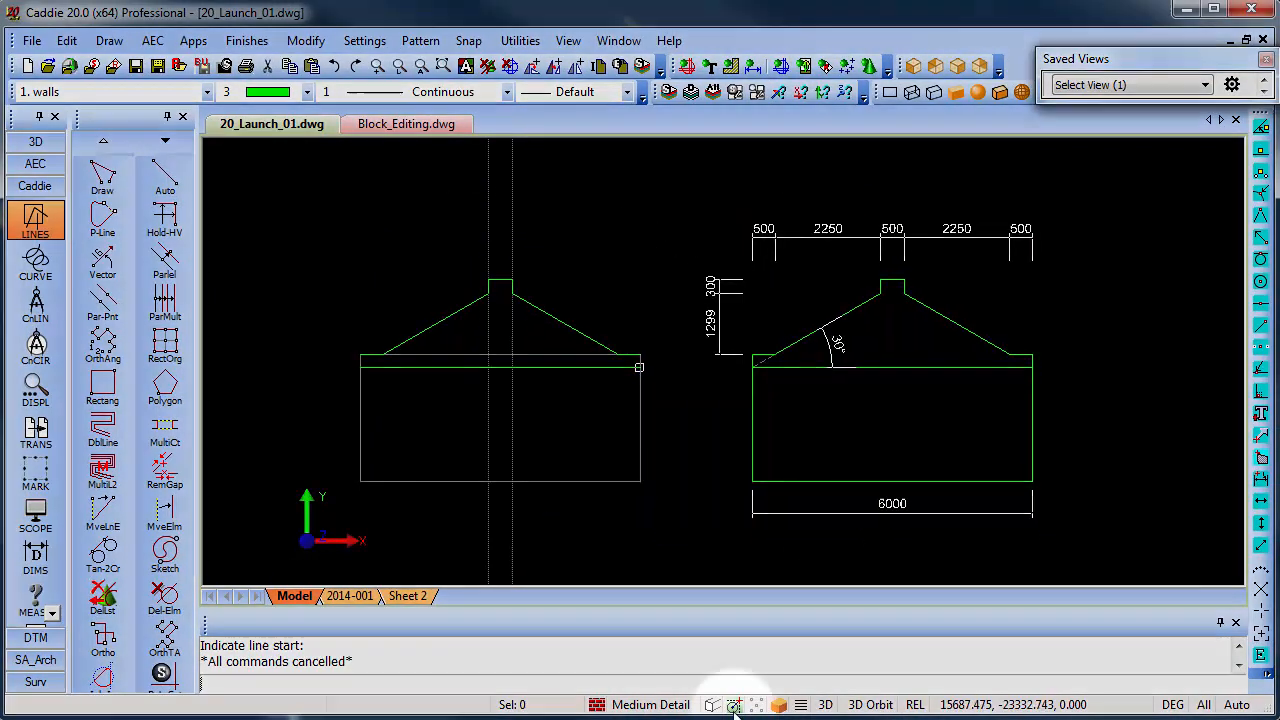
left_click(734, 705)
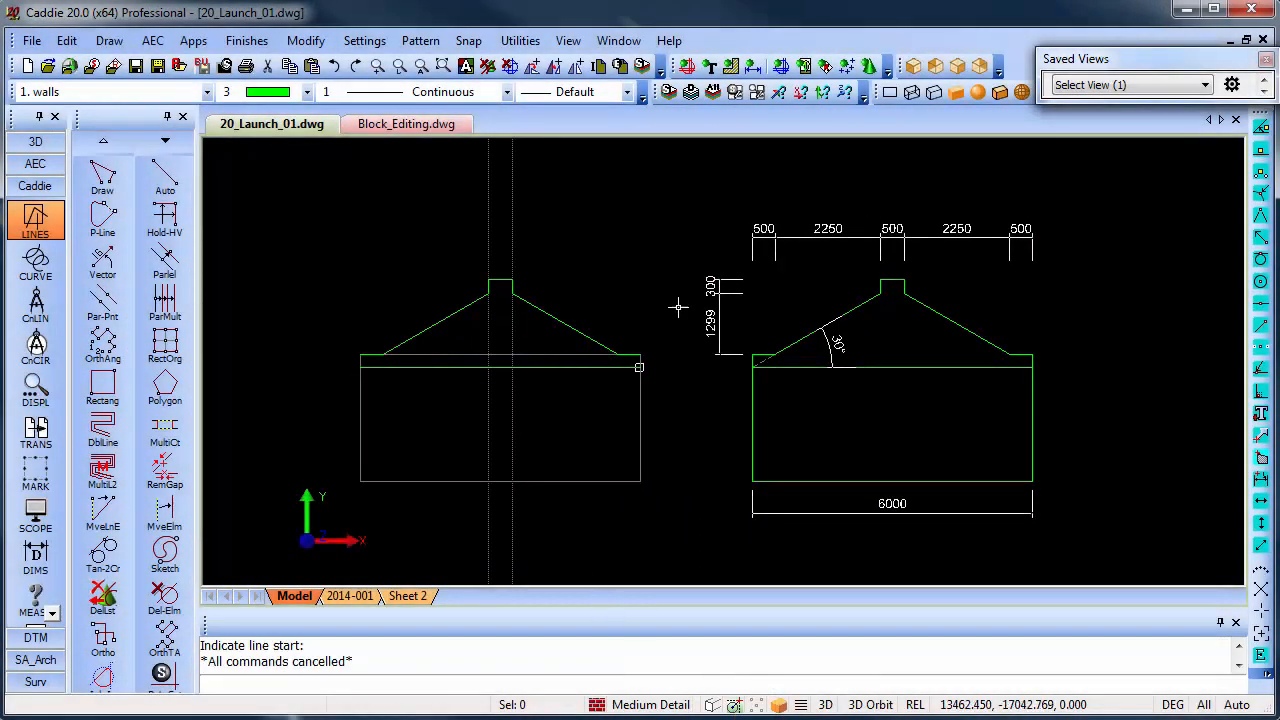
- Stretch the upper end of the green 3000 line along its own direction to 5000, using the Extension snap and the dashed line's end
scroll(580, 366, "down", 4)
scroll(675, 188, "up", 5)
scroll(675, 189, "up", 1)
middle_click_drag(702, 233, 683, 281)
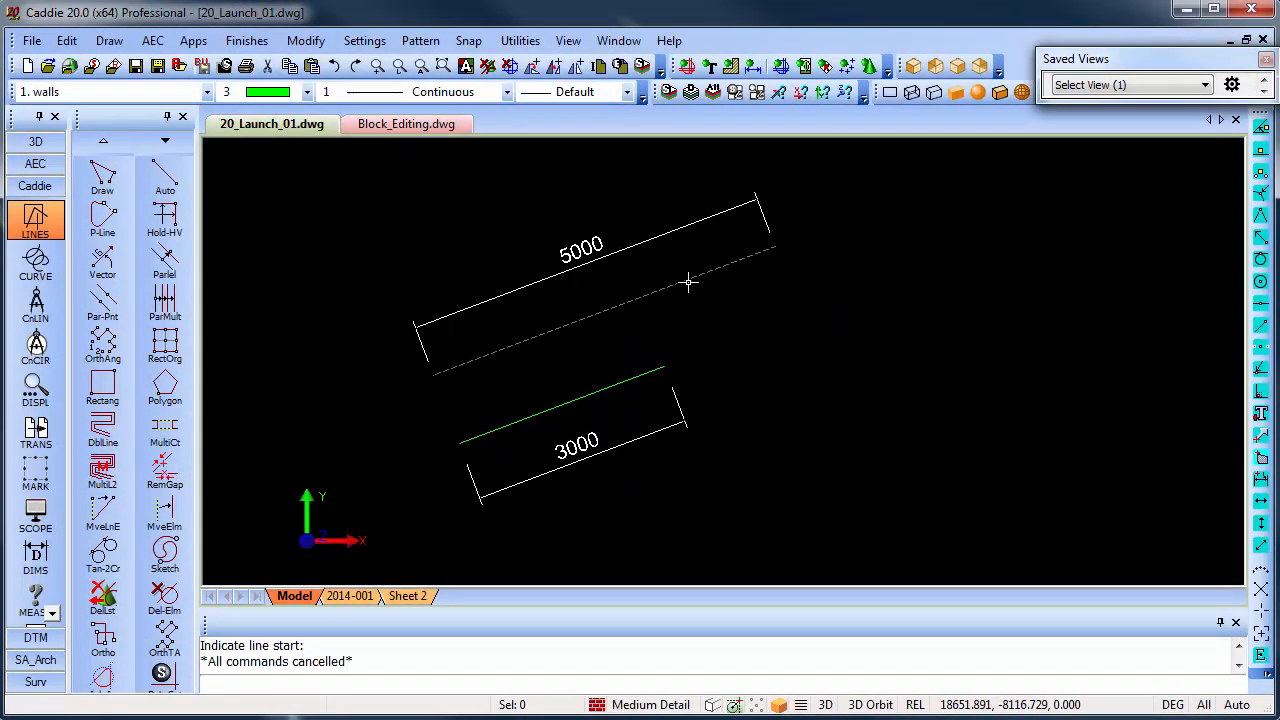
middle_click_drag(725, 318, 755, 317)
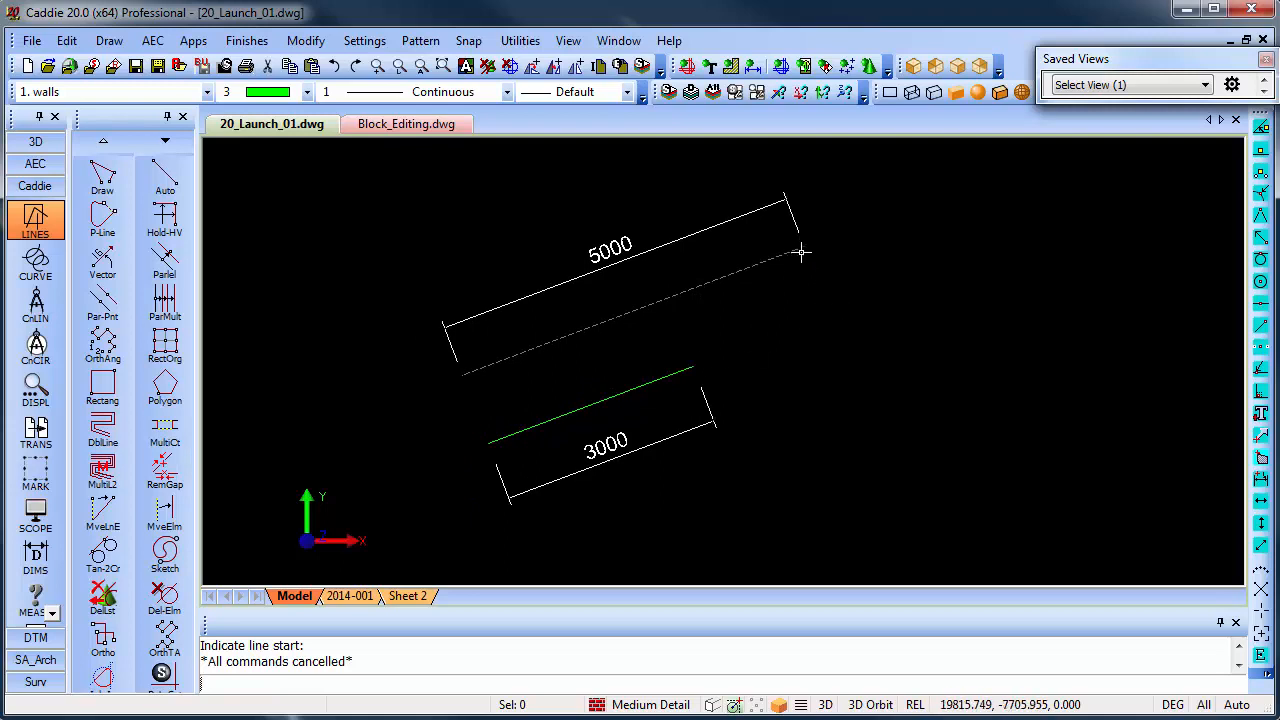
left_click(650, 382)
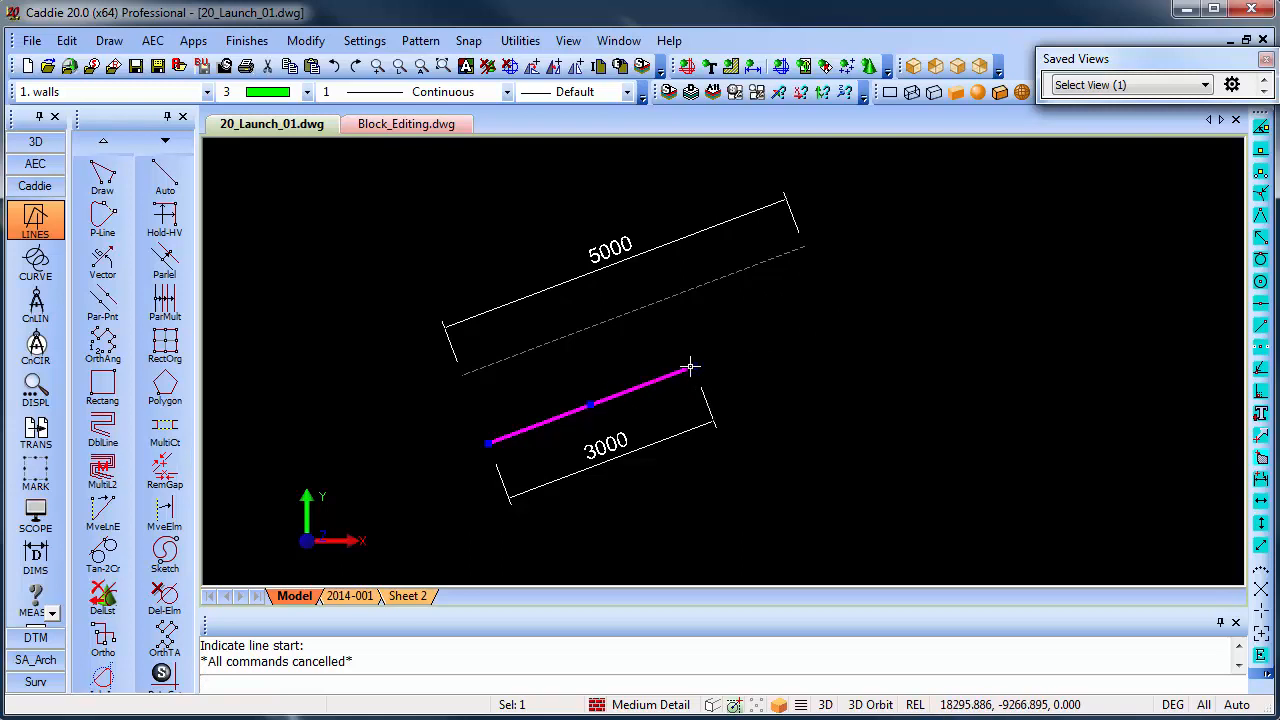
left_click(693, 369)
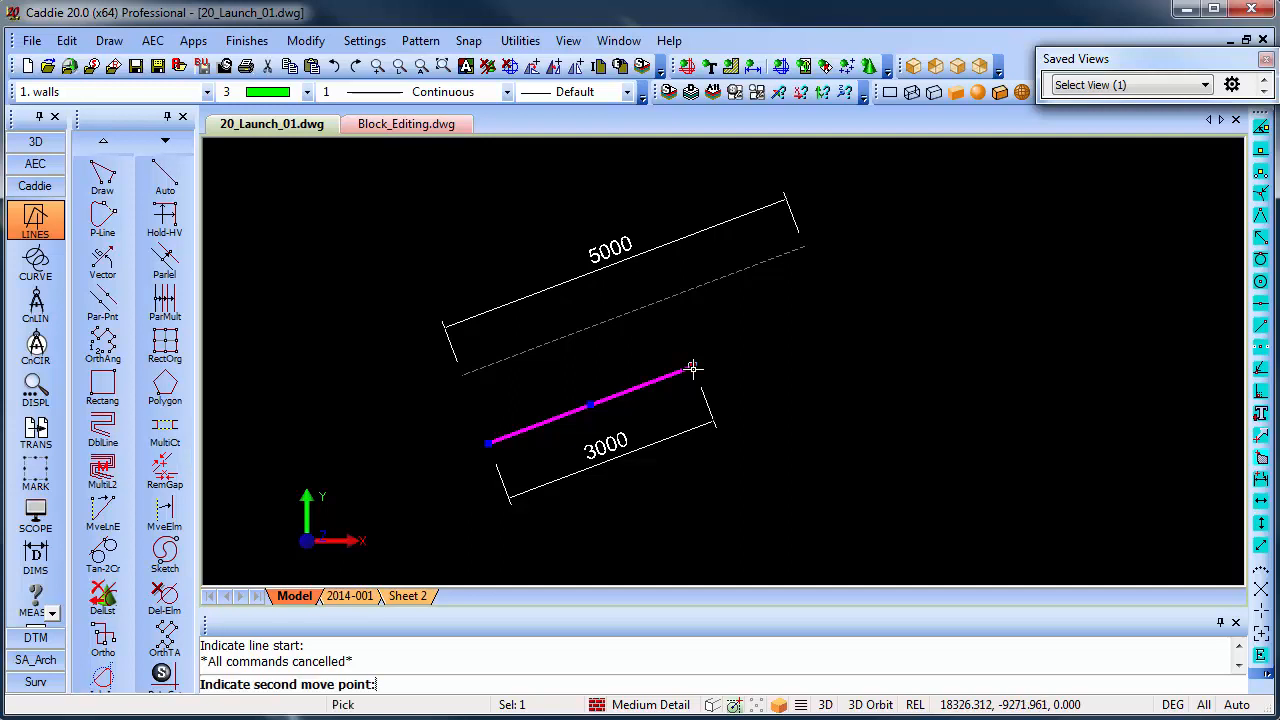
right_click(839, 310)
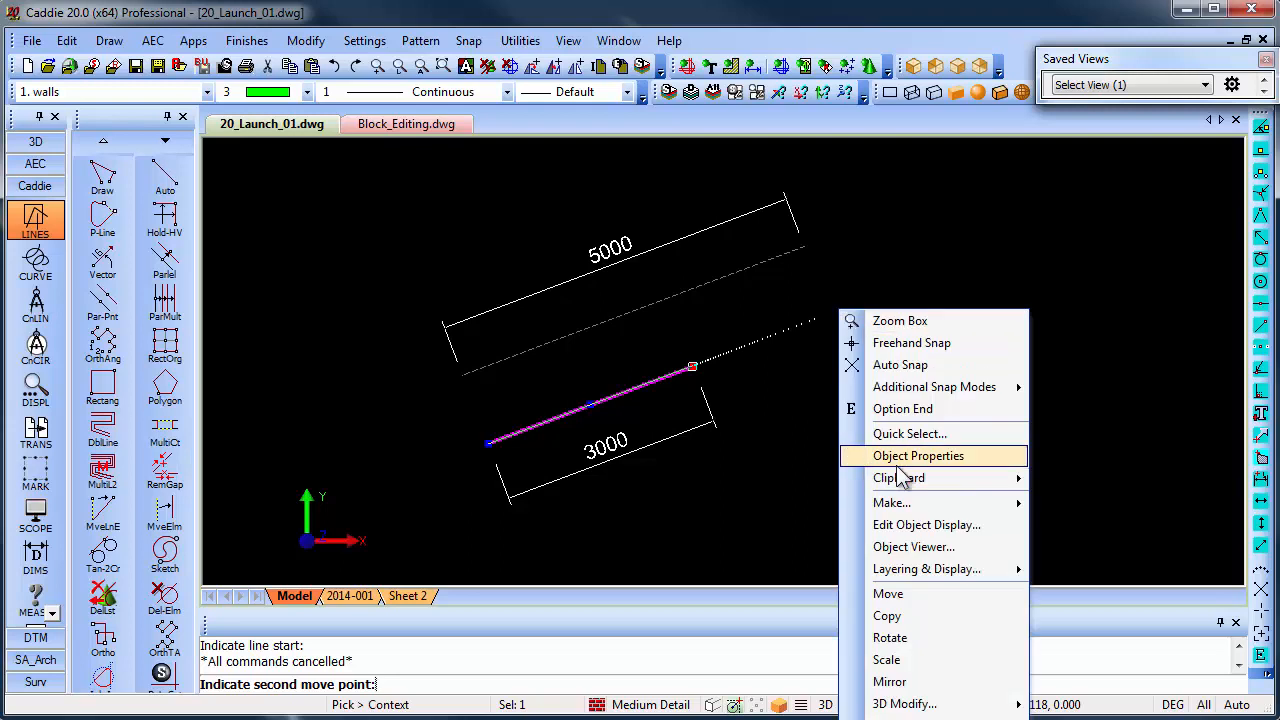
mouse_move(900, 387)
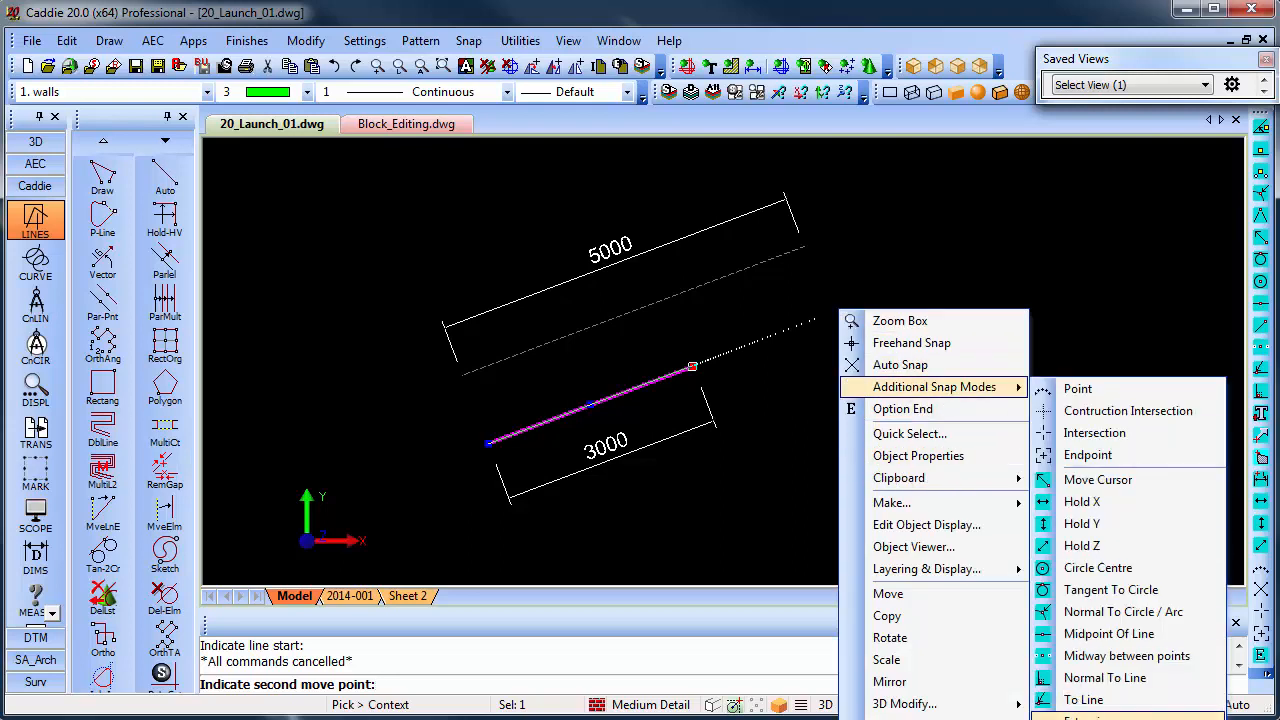
left_click(1100, 716)
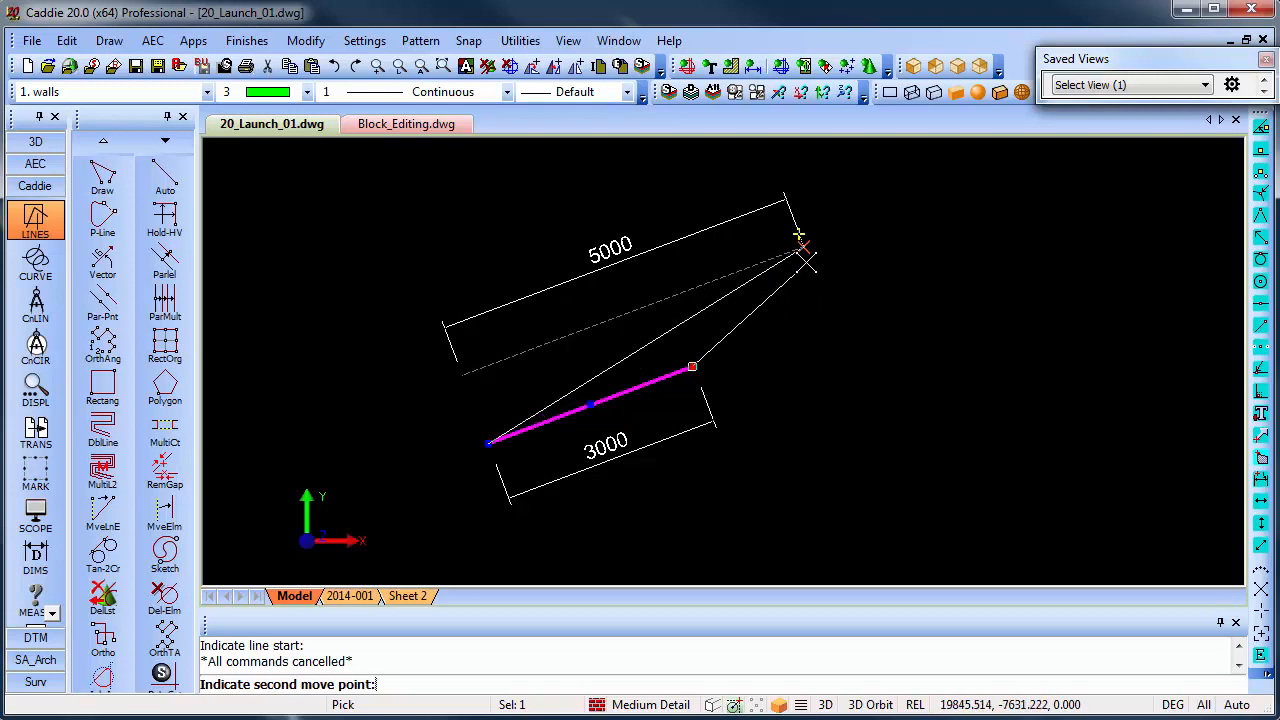
left_click(830, 317)
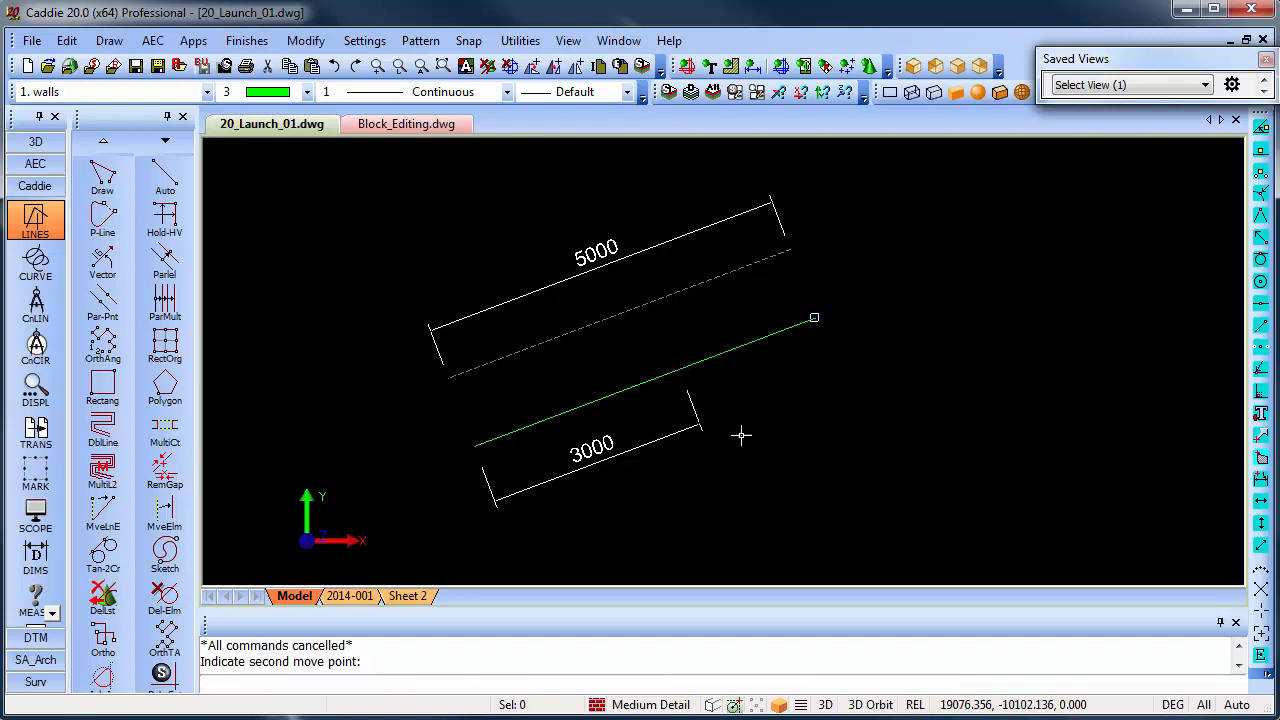
- Stretch the 3000 dimension's end point to the upper end of the lengthened green line, using Auto Snap
right_click(729, 402)
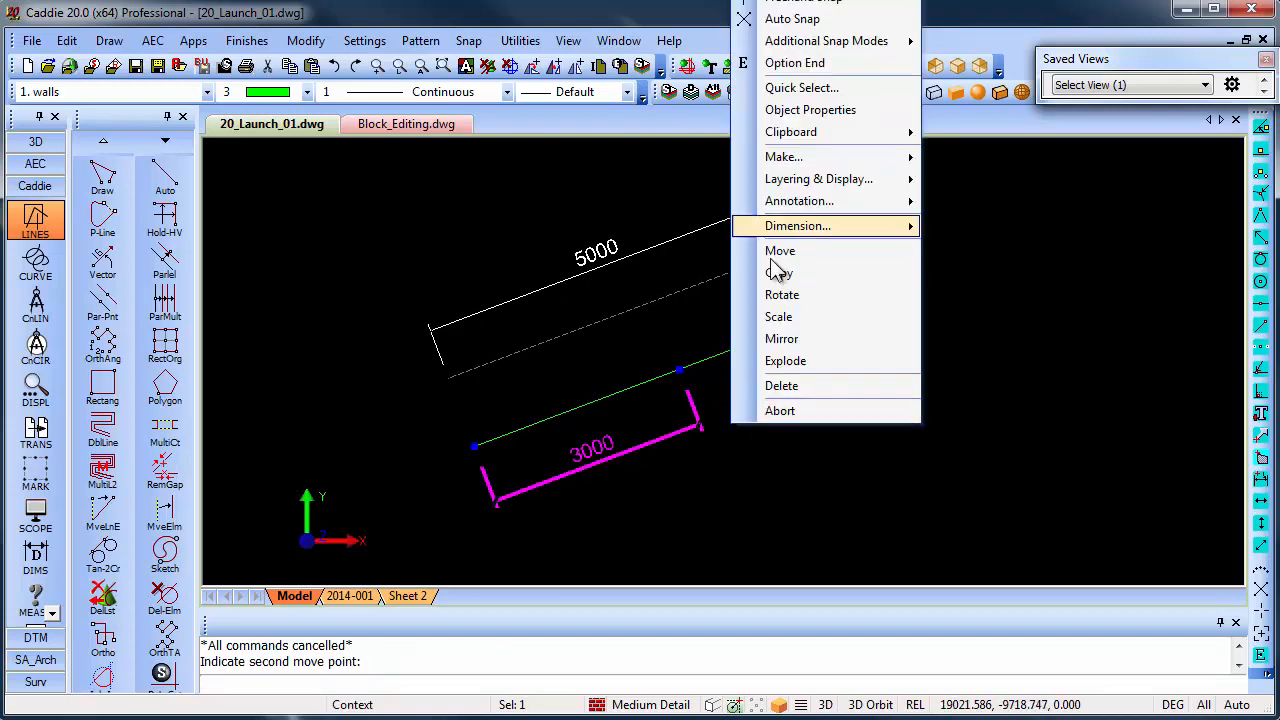
left_click(771, 16)
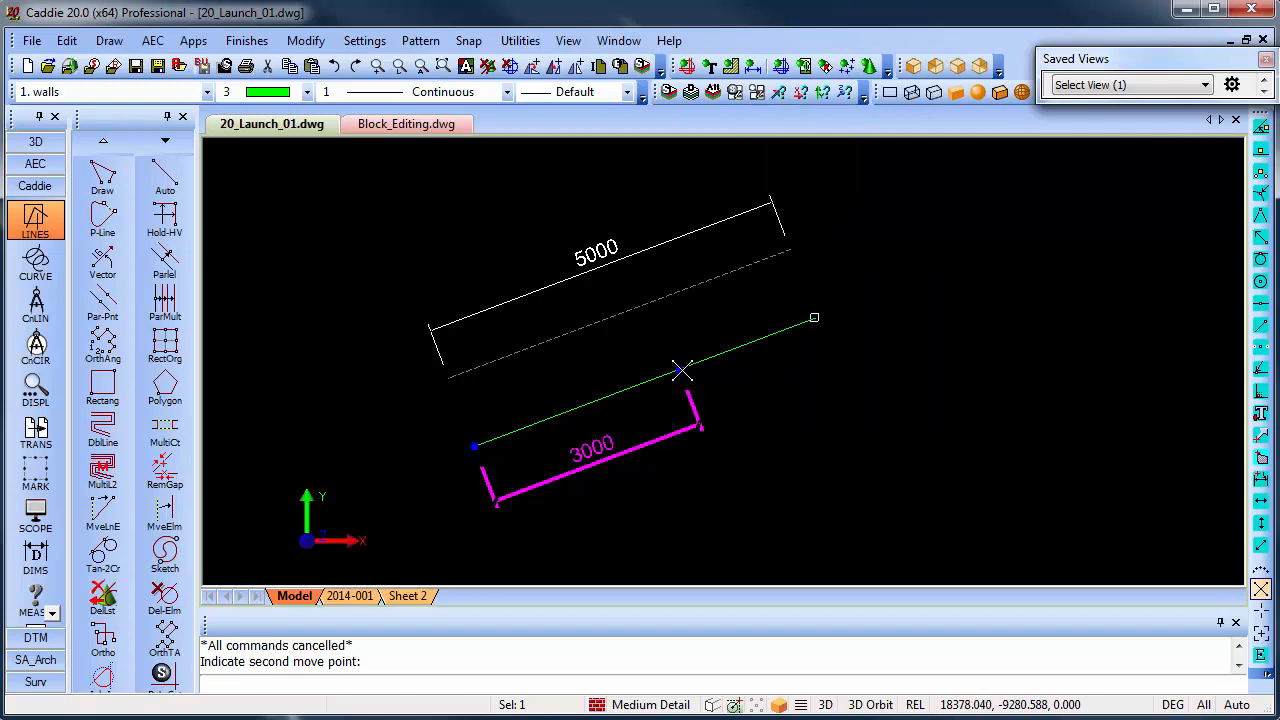
left_click(678, 370)
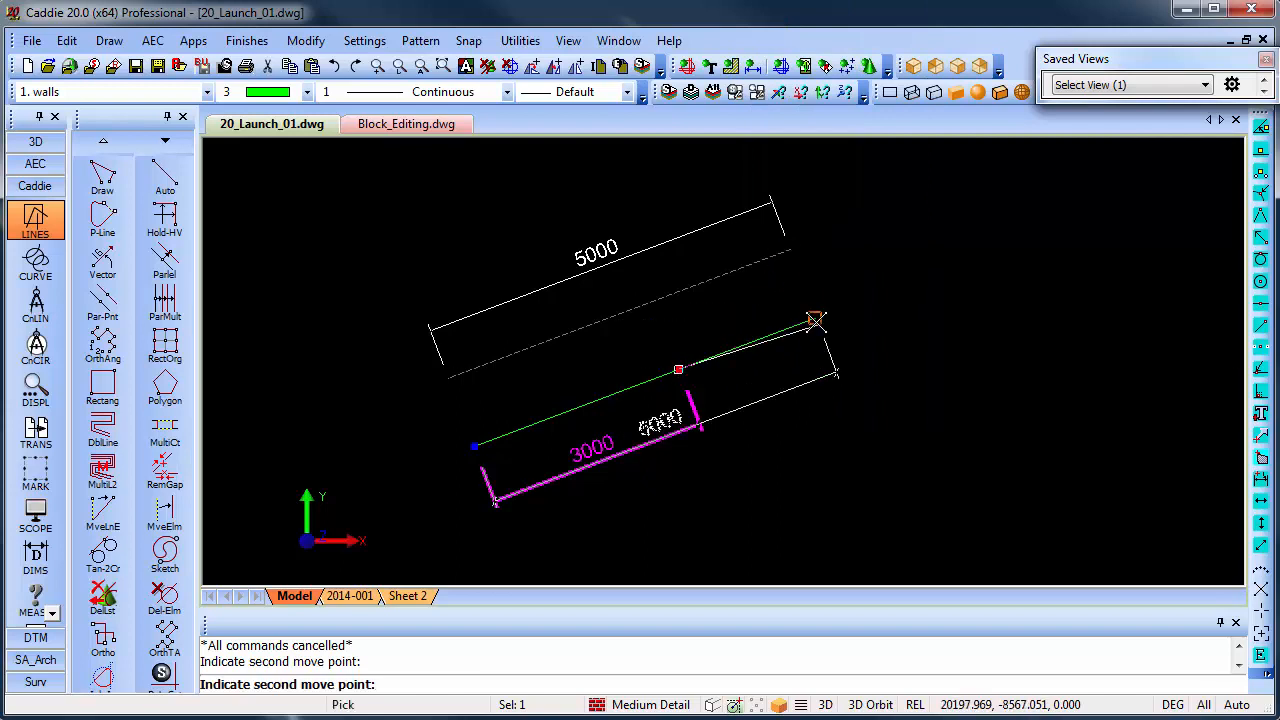
left_click(815, 320)
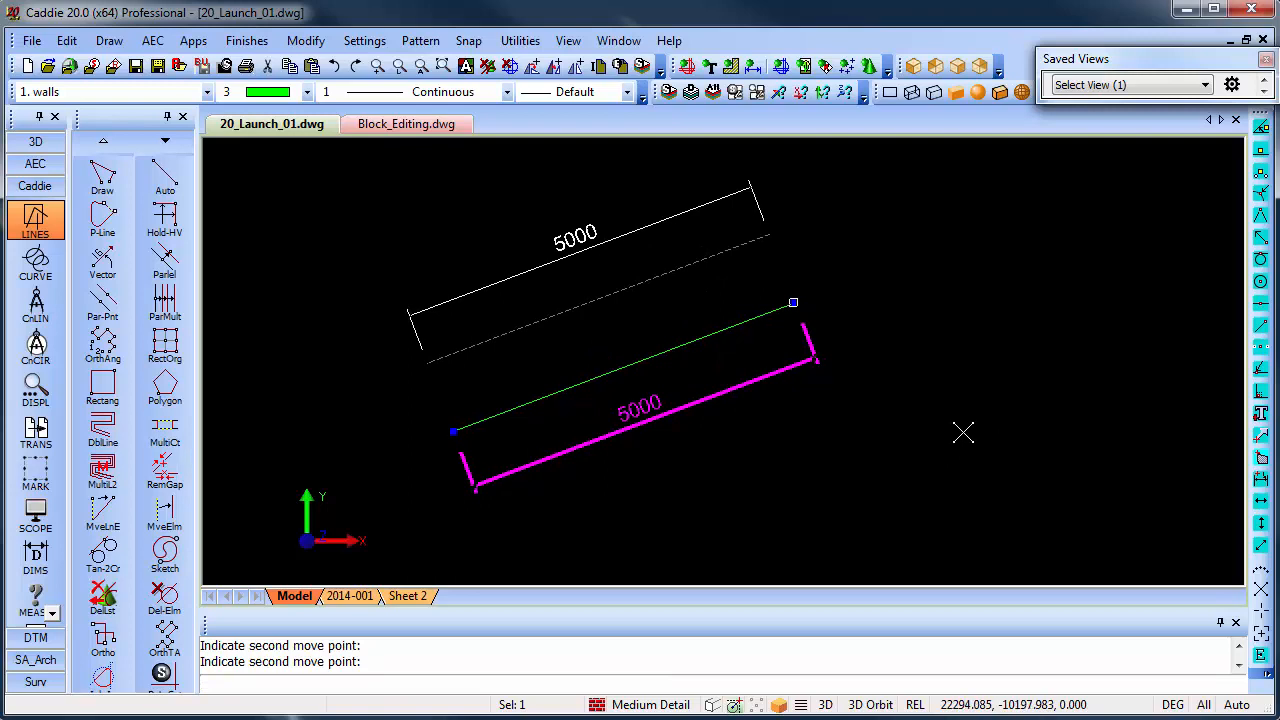
- Bring the floor plan's hatched walls above the kitchen sink into view
scroll(962, 432, "down", 1)
middle_click_drag(948, 422, 920, 422)
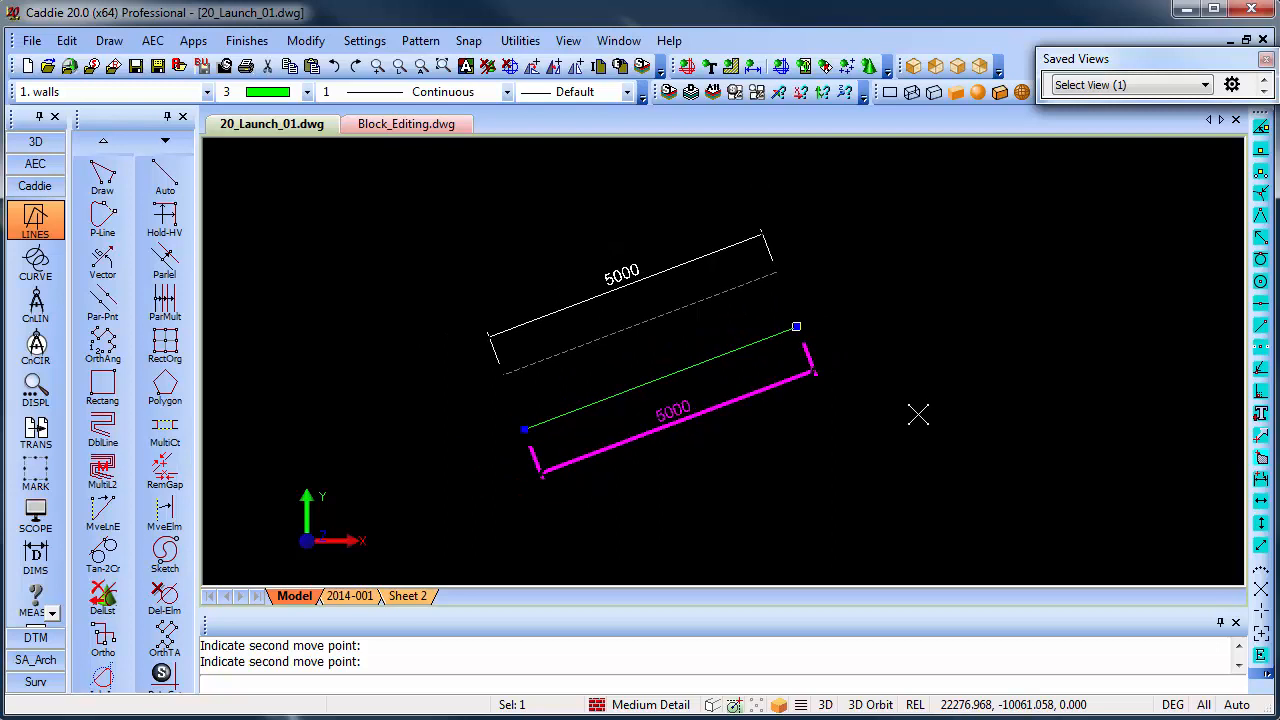
middle_click_drag(918, 414, 931, 420)
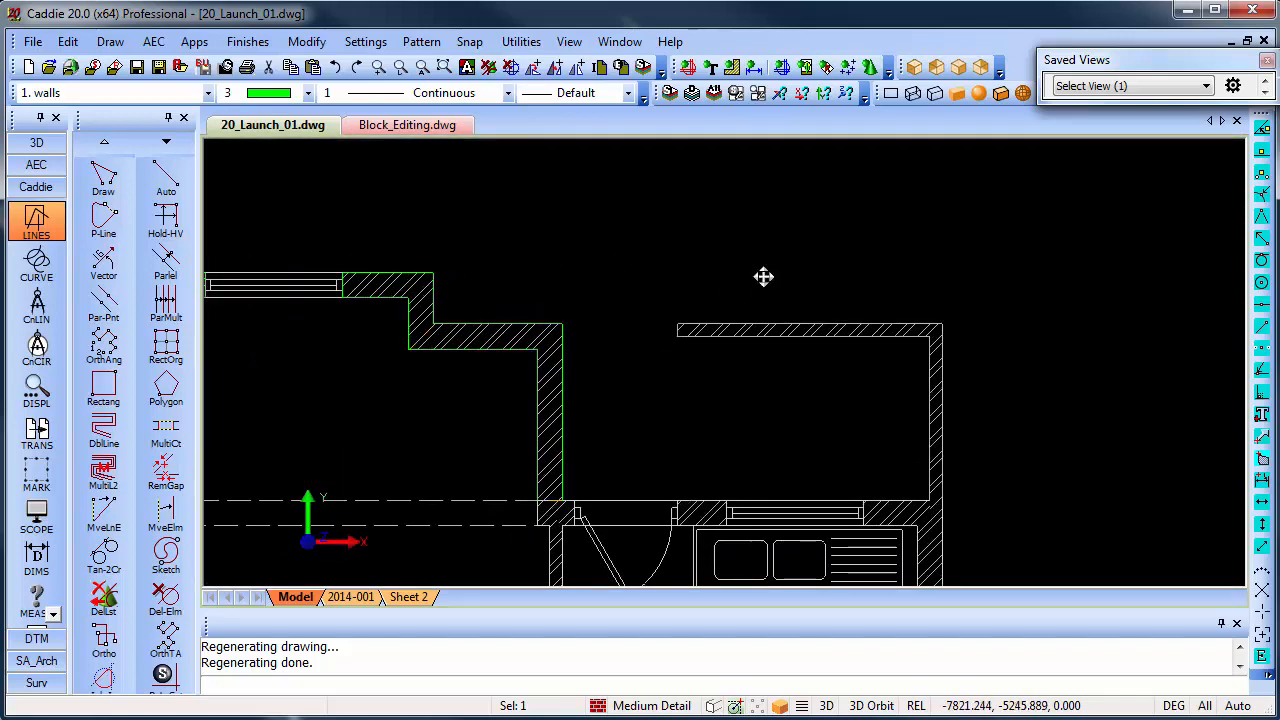
middle_click_drag(762, 277, 782, 269)
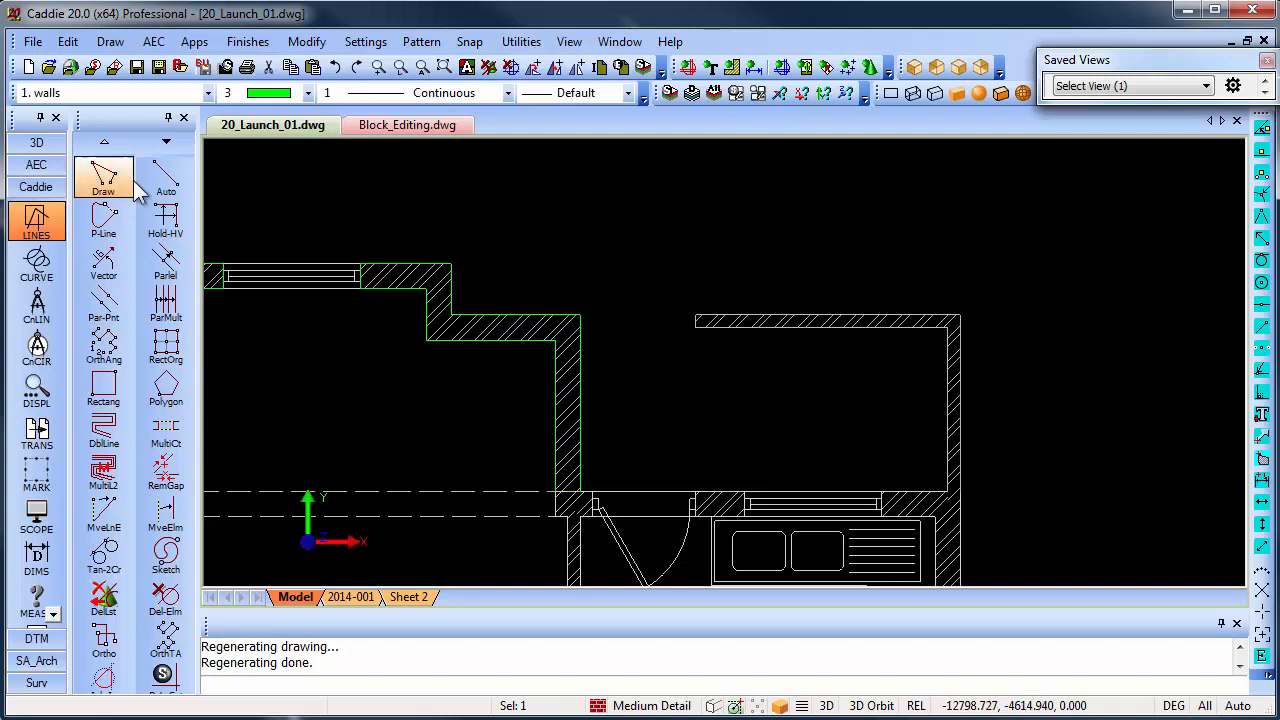
- Using Auto Snap, draw a vertical line upward, starting 1000 to the right of the porch wall's outer corner and level with the lounge wall's upper edge
left_click(166, 184)
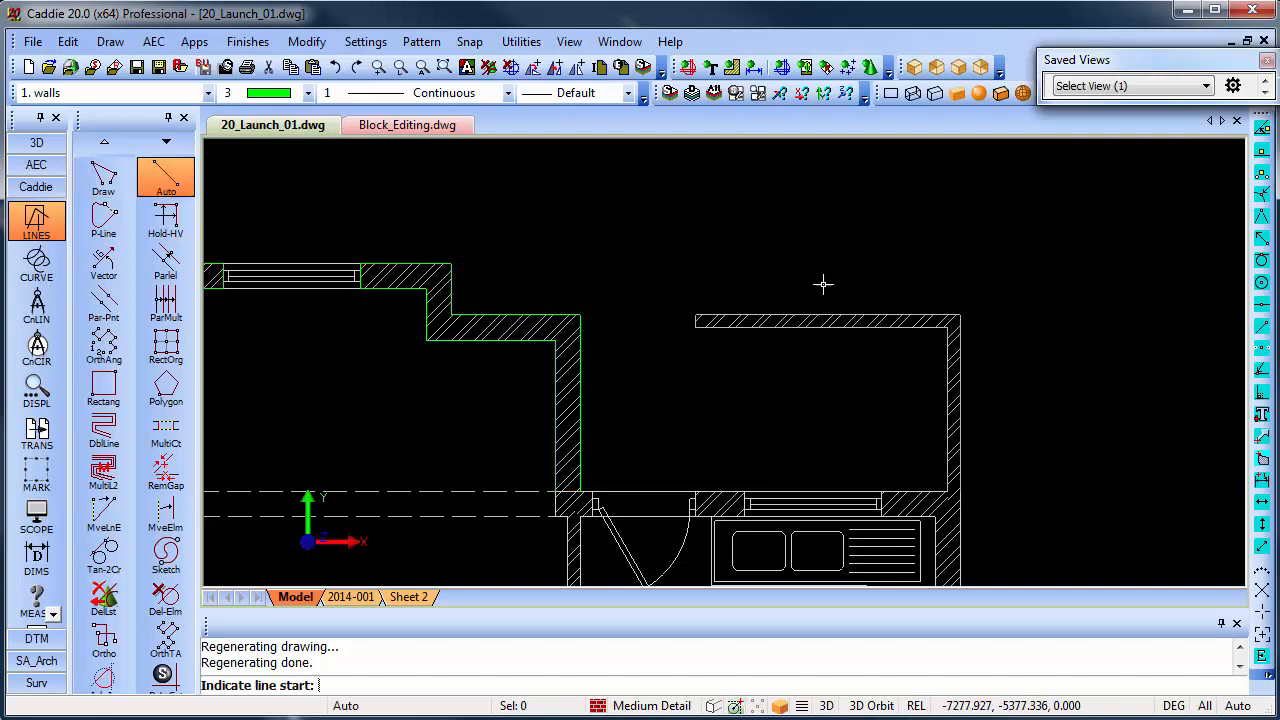
right_click(746, 219)
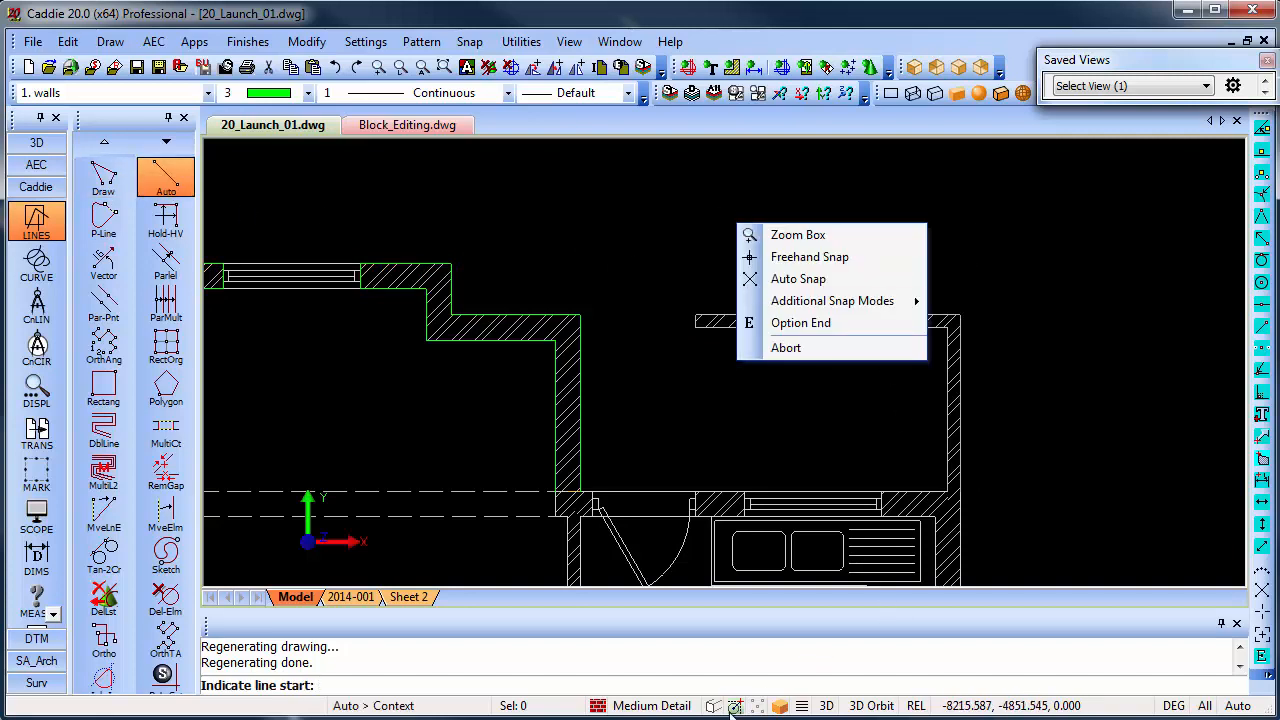
left_click(806, 280)
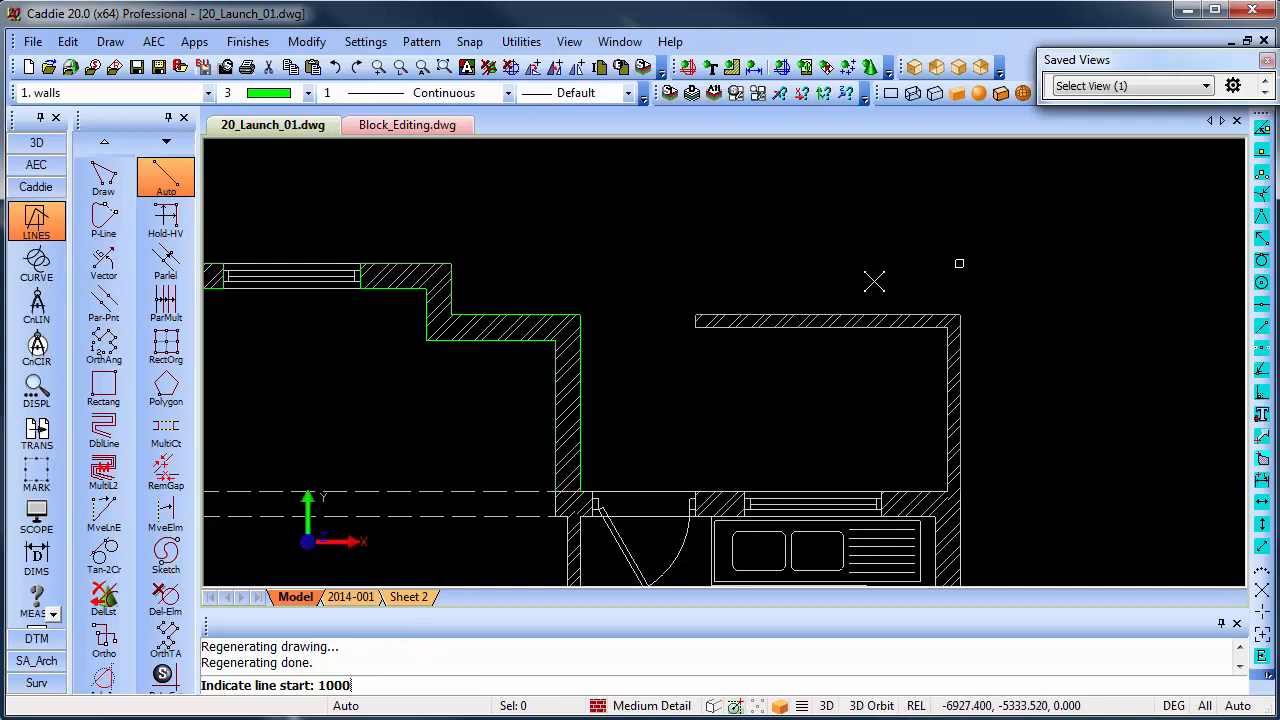
key("Return")
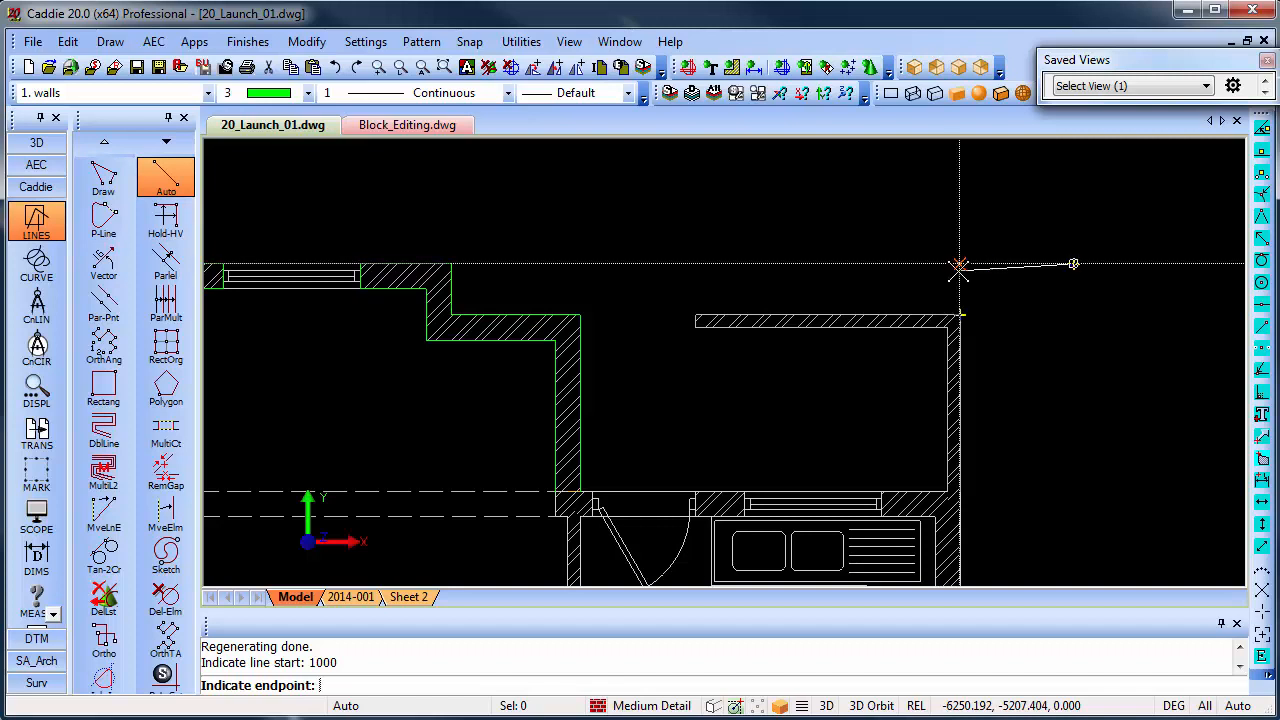
middle_click_drag(1049, 274, 943, 414)
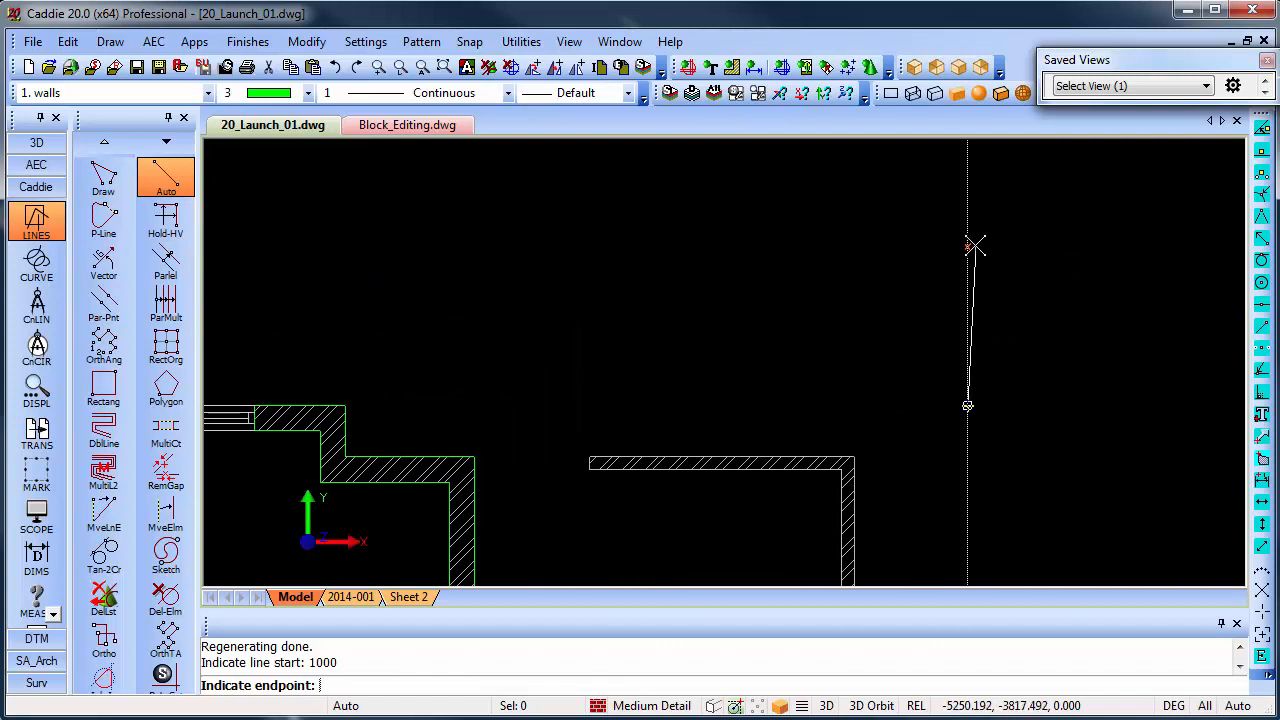
left_click(969, 288)
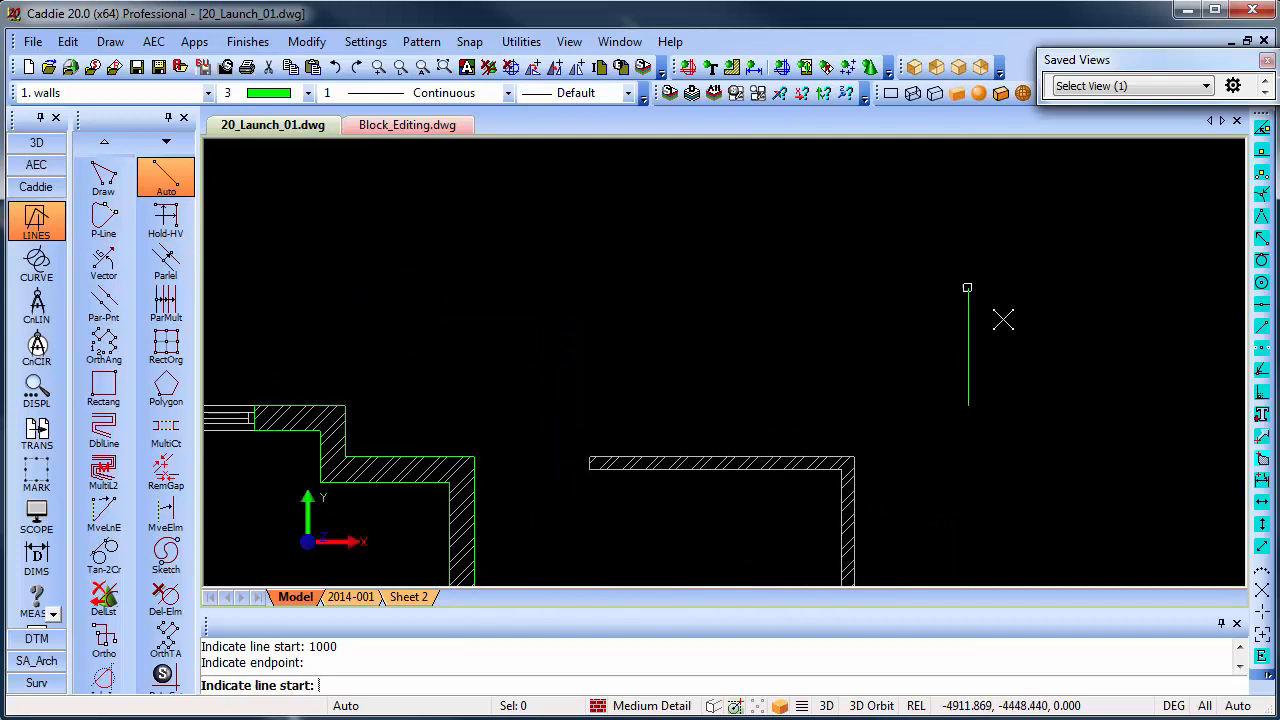
- Draw a horizontal line level with the new vertical line's upper end, extending about equally far to both sides of it
left_click(1096, 288)
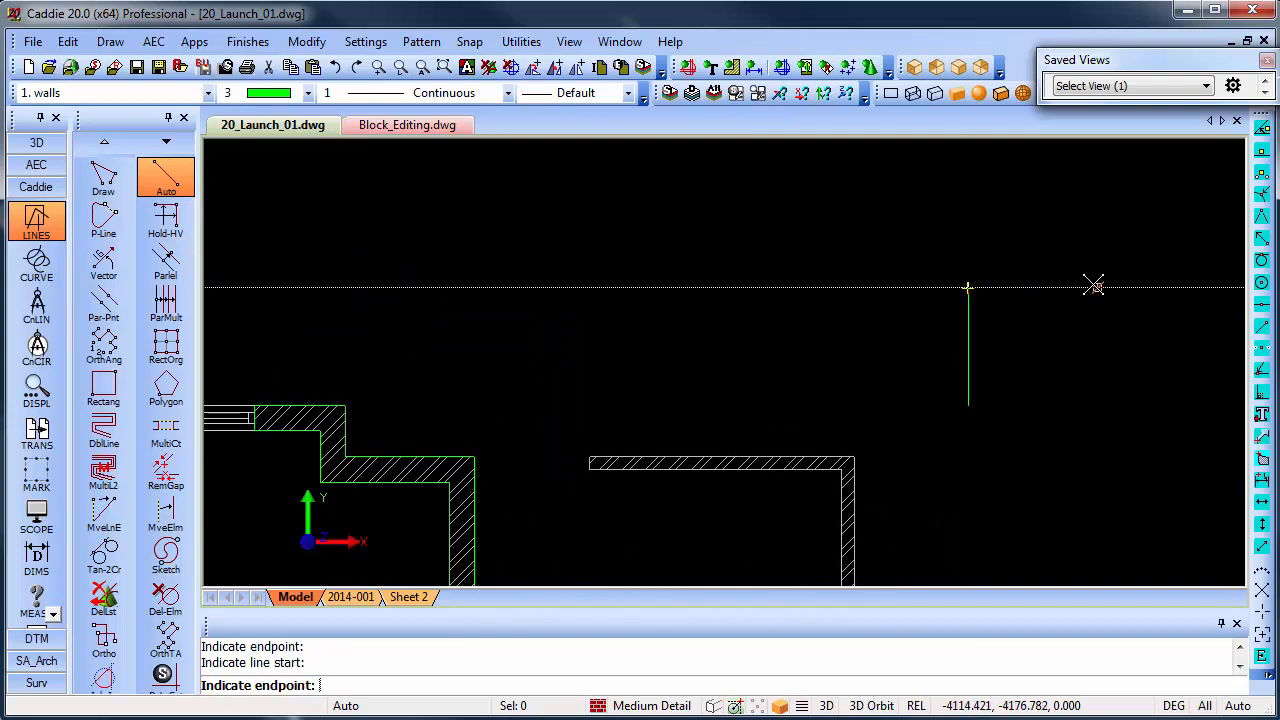
left_click(841, 288)
scroll(996, 423, "down", 1)
scroll(916, 515, "up", 2)
scroll(987, 514, "down", 1)
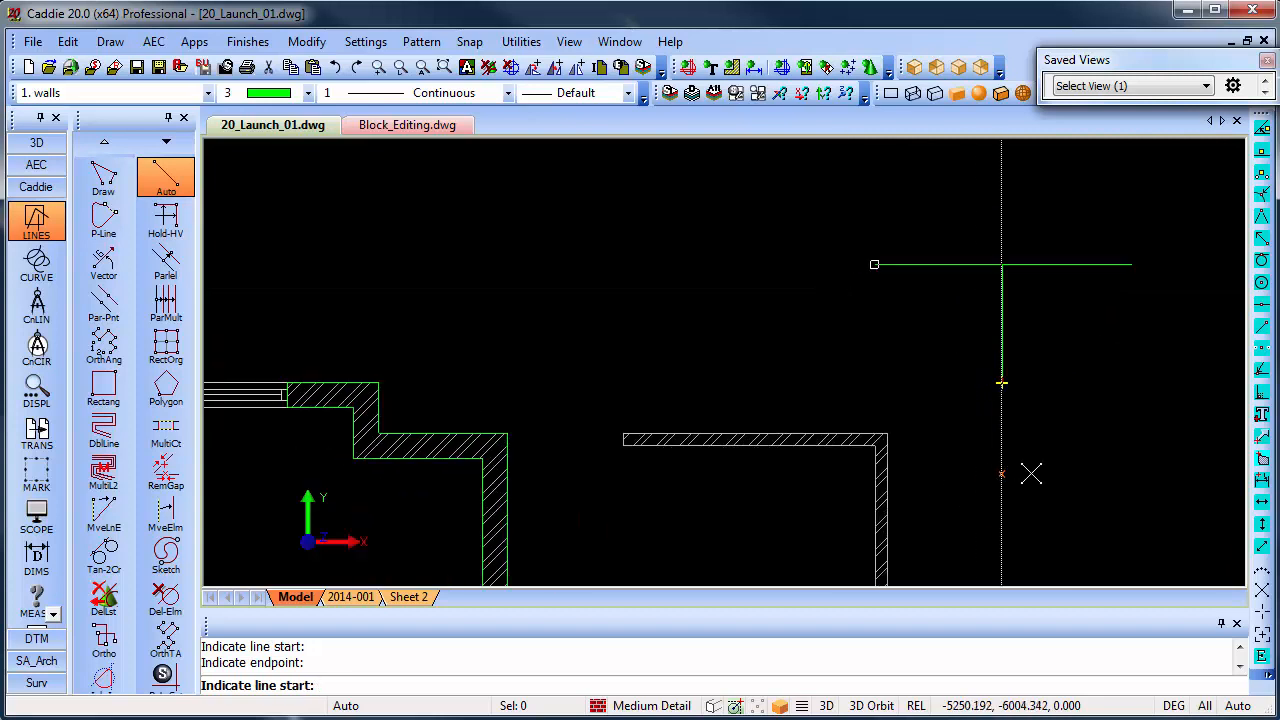
middle_click_drag(1051, 490, 1013, 440)
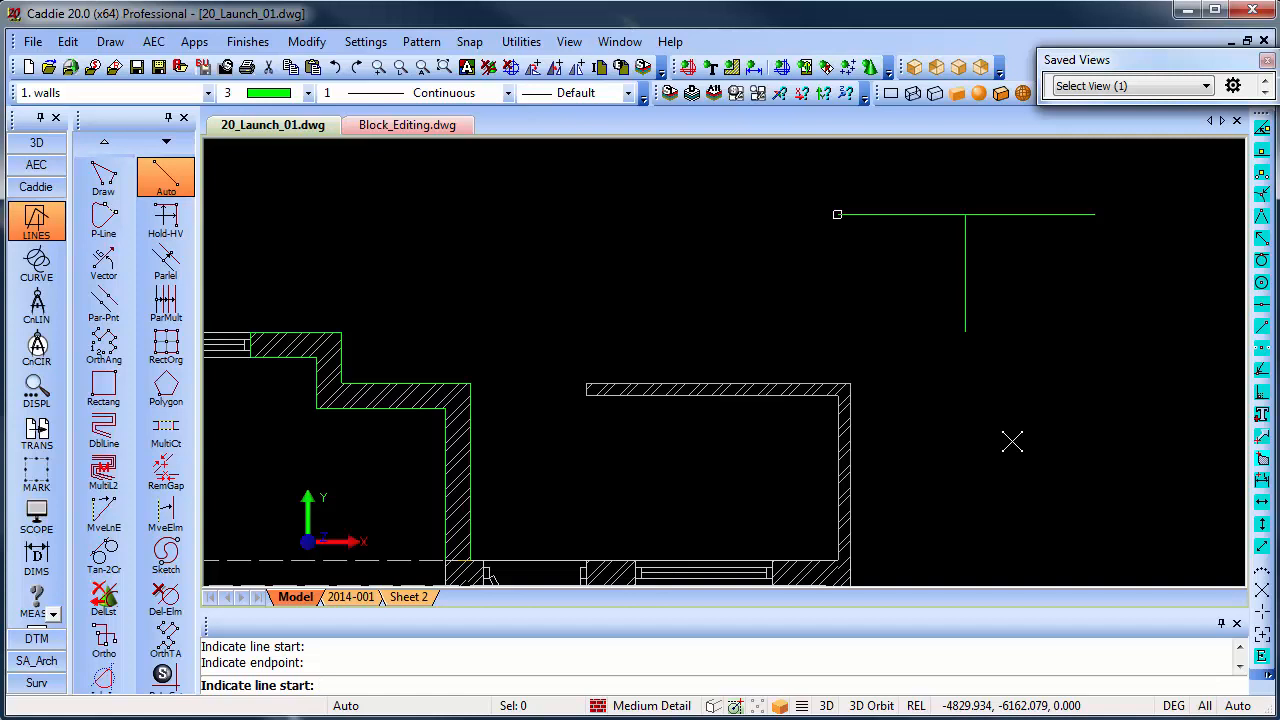
scroll(1006, 437, "down", 2)
middle_click_drag(1057, 451, 954, 417)
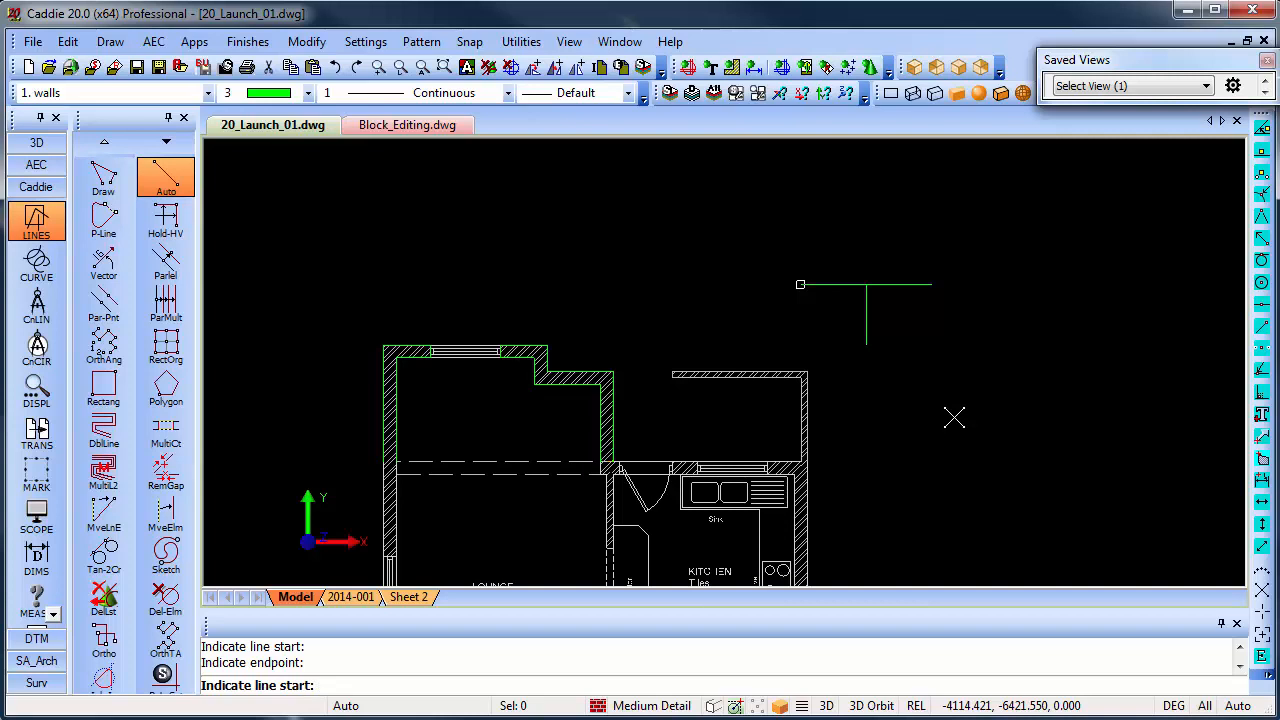
middle_click_drag(954, 418, 986, 409)
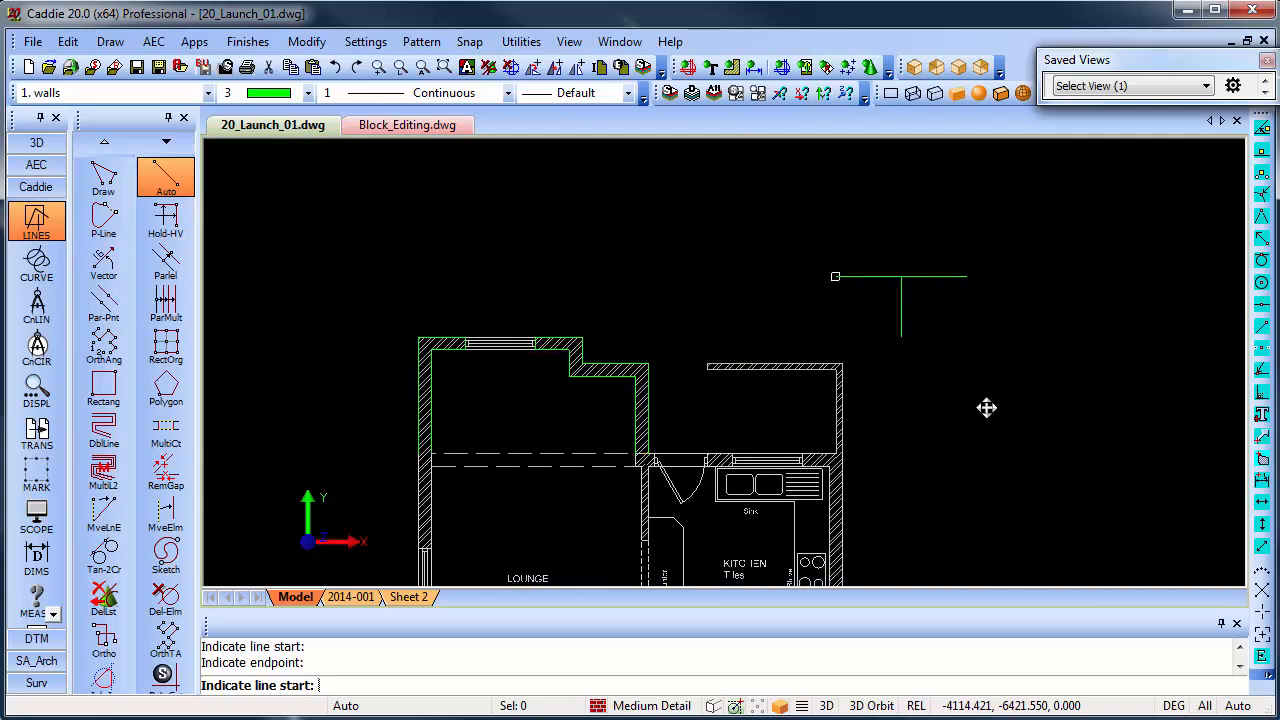